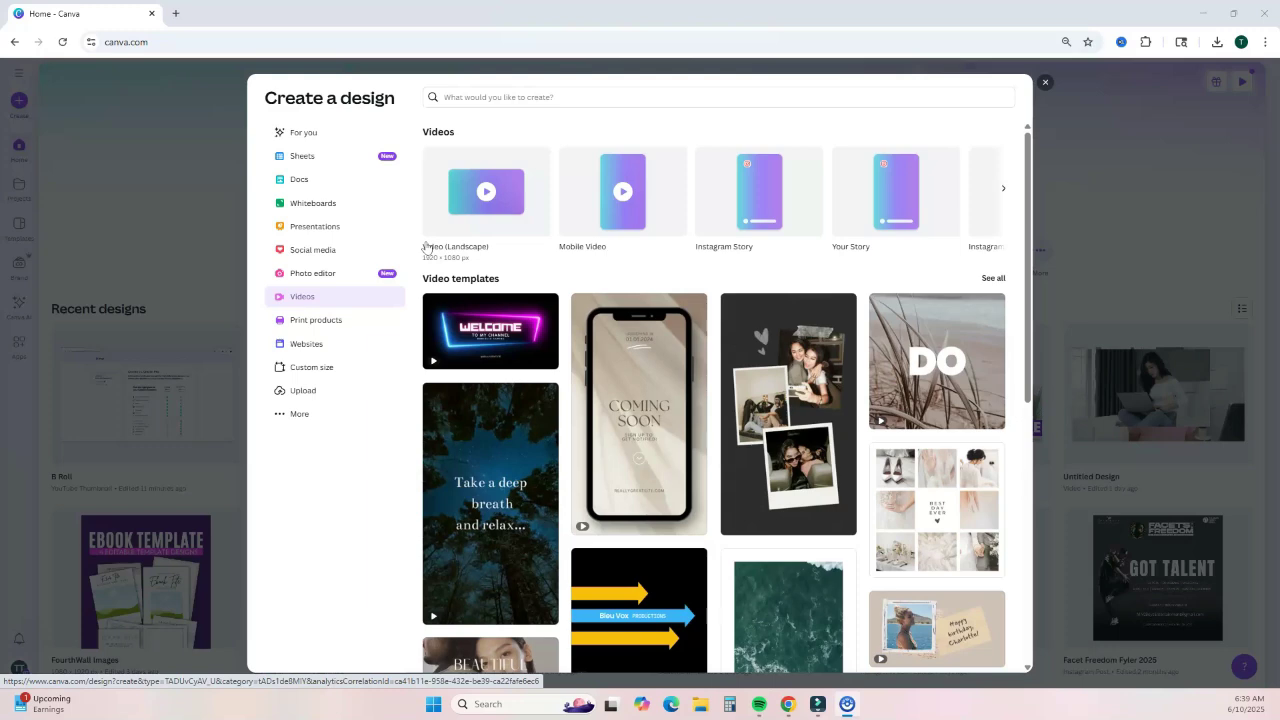
Step: Create a blank 1920 × 1080 px landscape video design and look at the available video templates
click(426, 244)
click(435, 225)
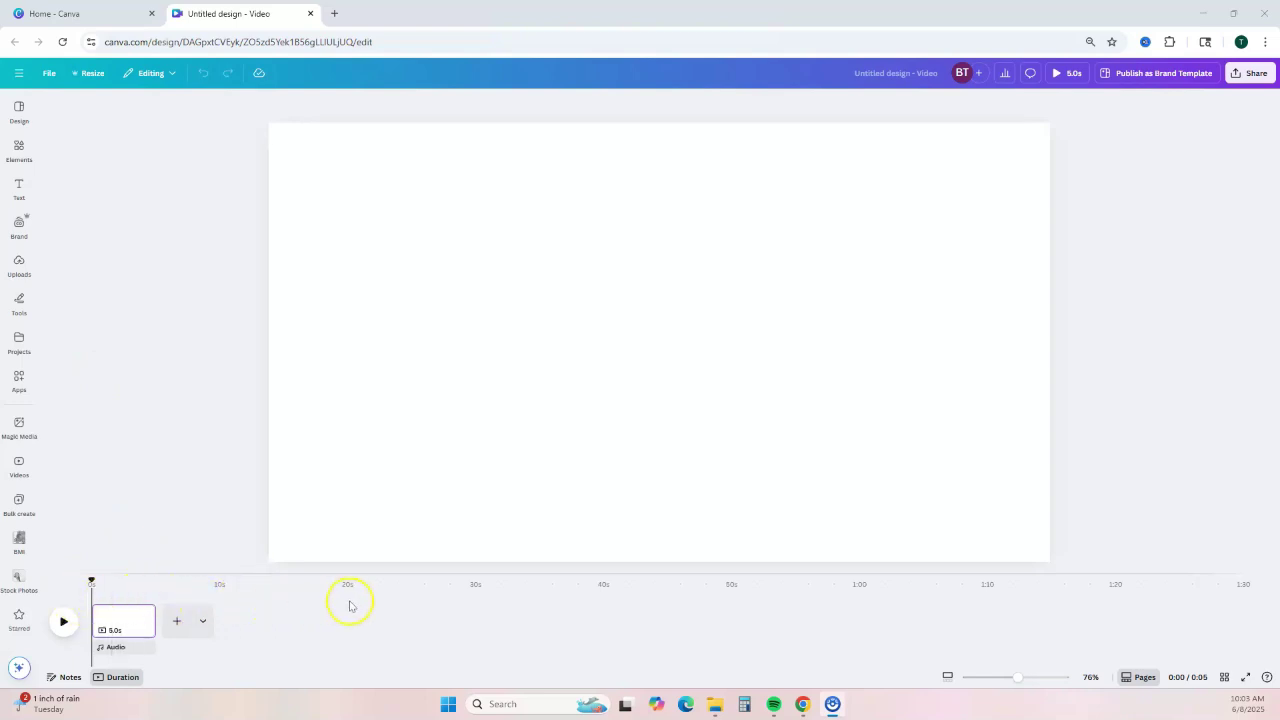
mouse_move(20, 108)
click(18, 112)
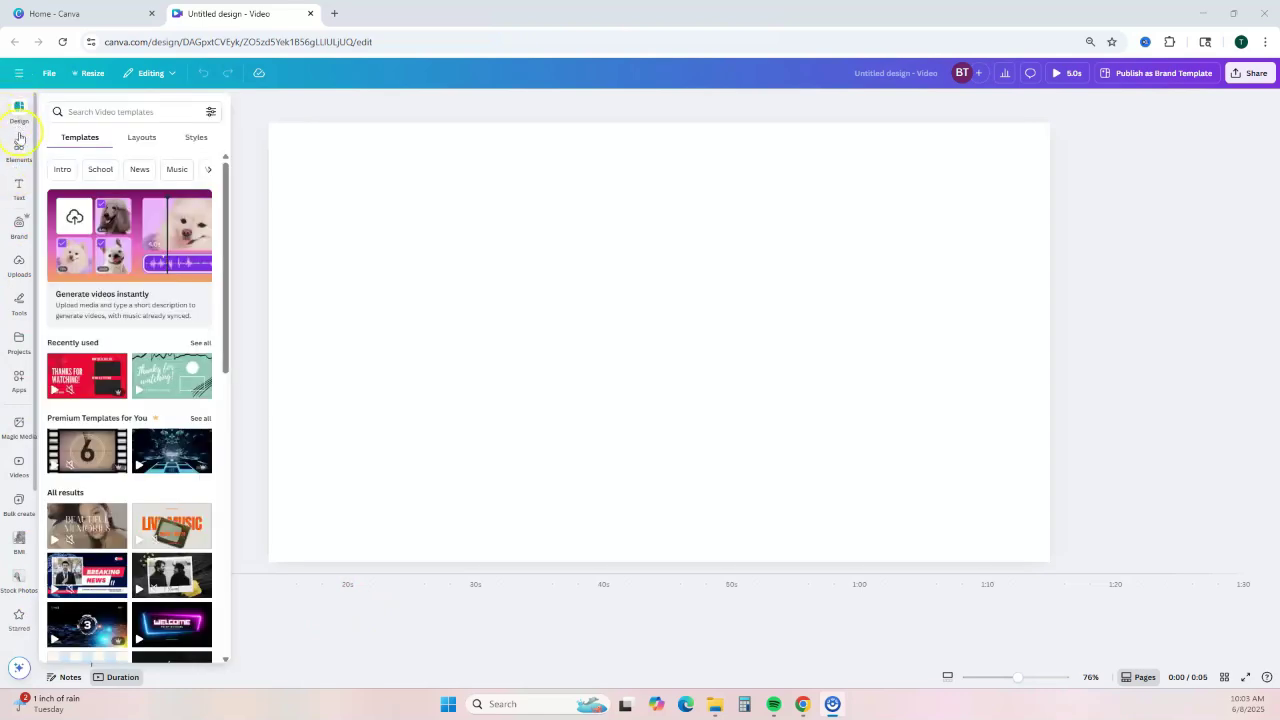
click(18, 108)
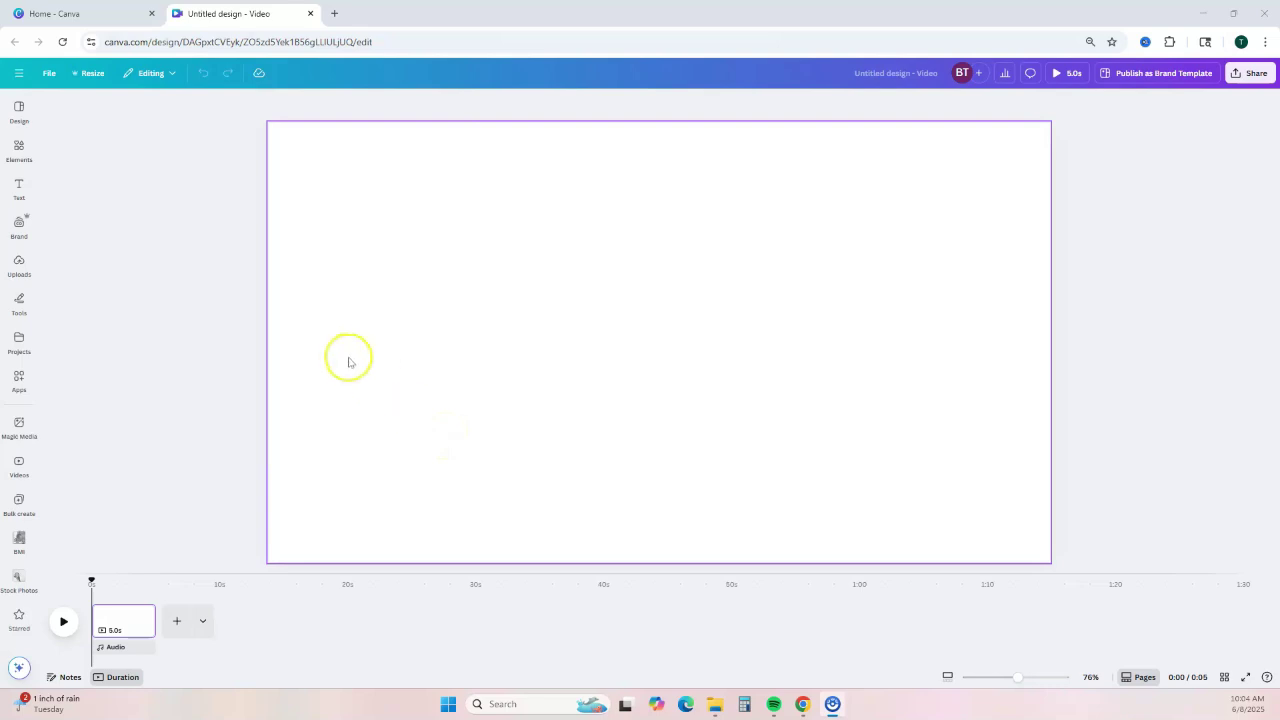
Step: Add the uploaded 5:31 video of the woman in the pink shirt to the blank page
click(20, 264)
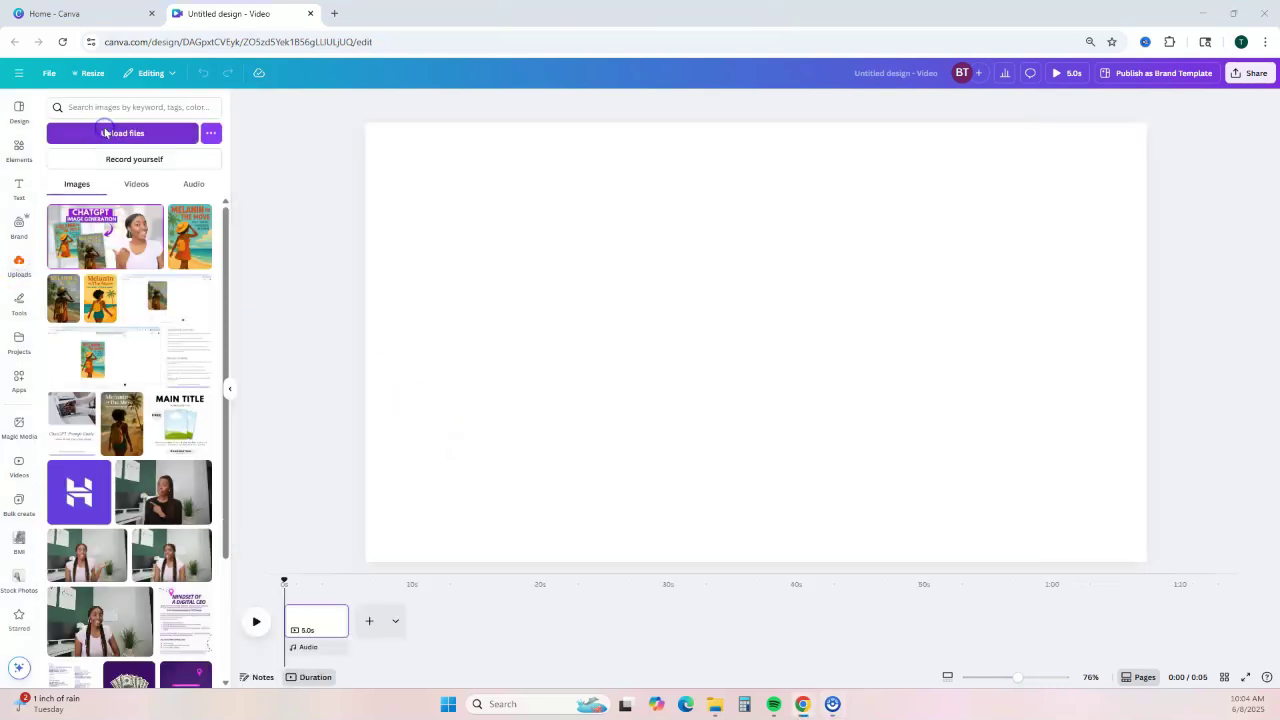
click(112, 130)
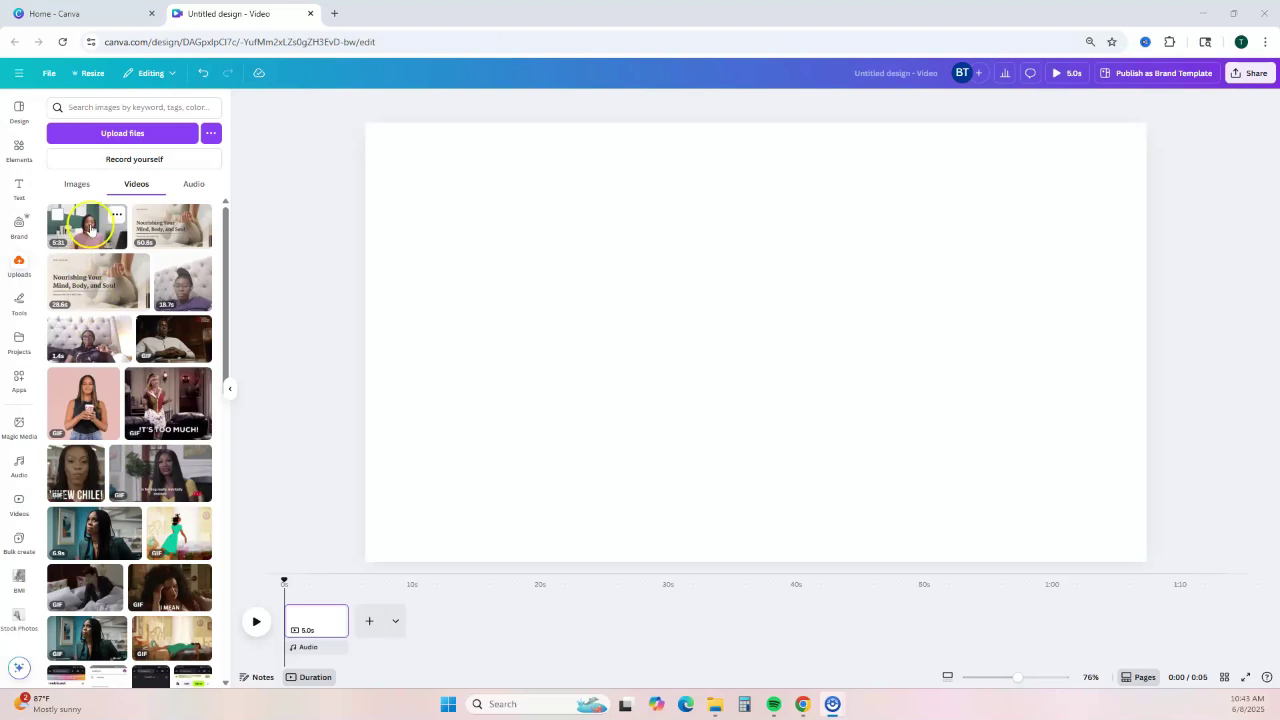
click(90, 230)
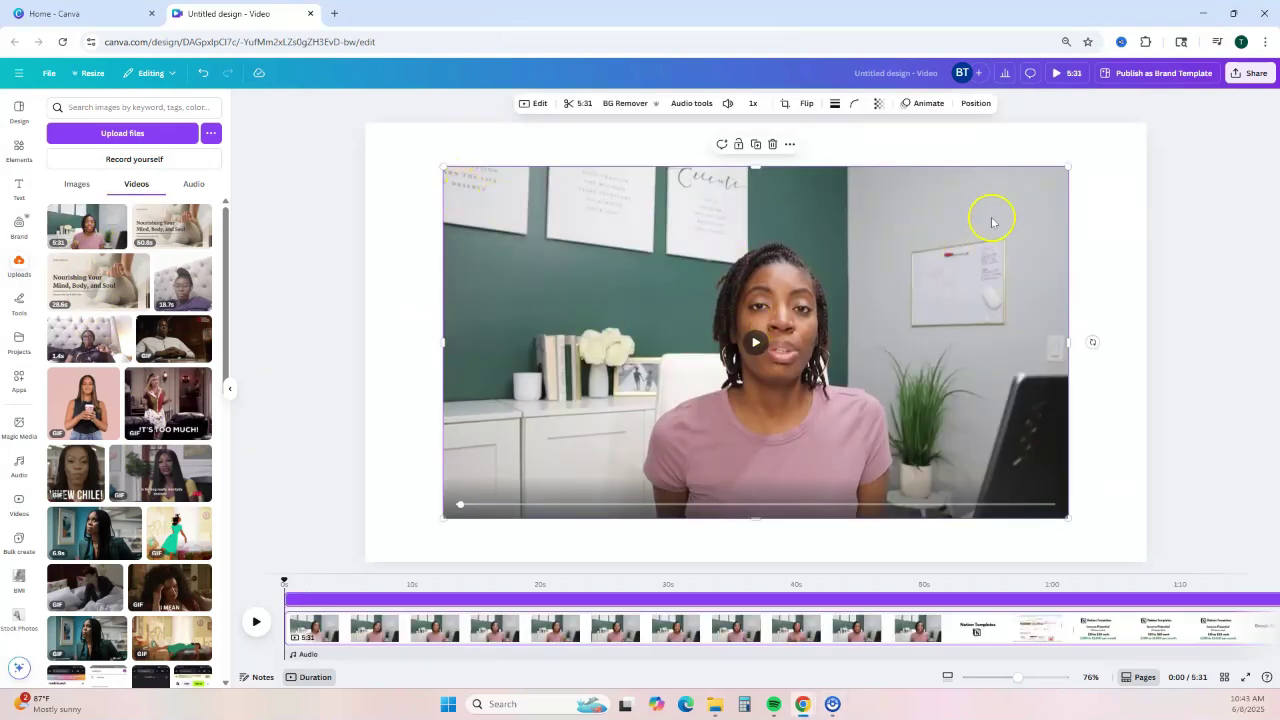
click(1087, 148)
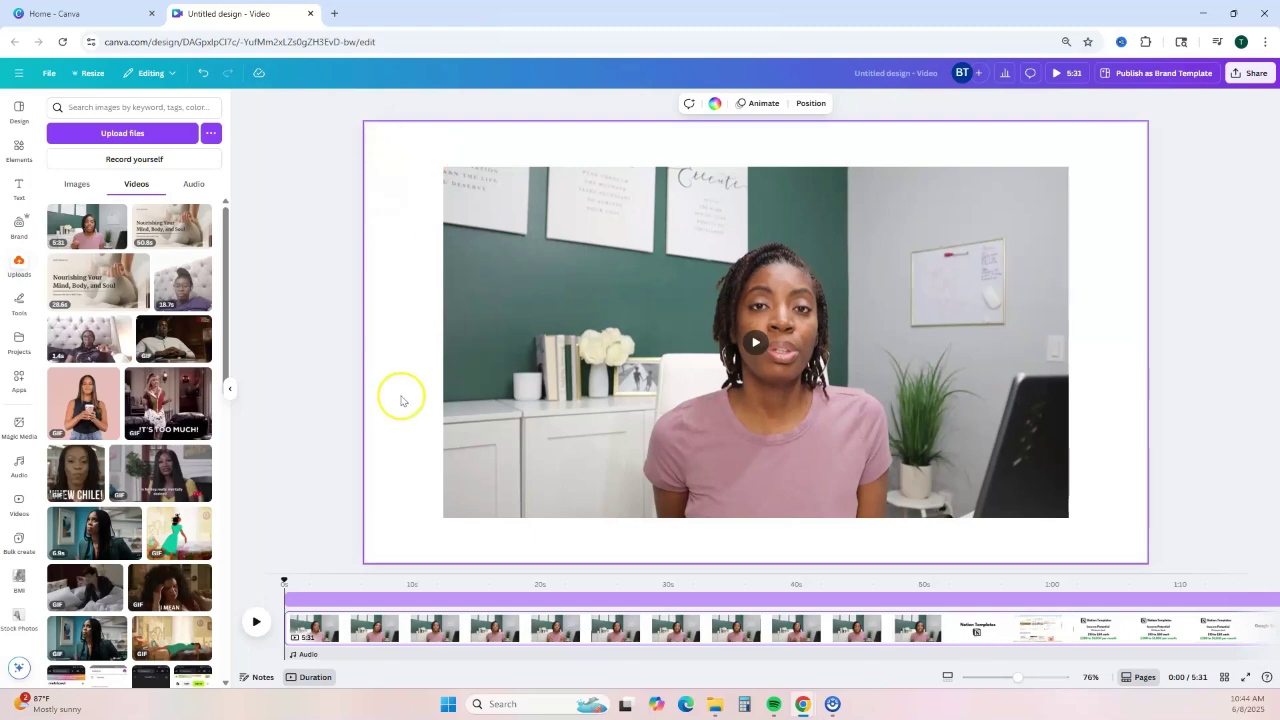
Step: Enlarge the video from two opposite corners to fill the whole page
click(660, 228)
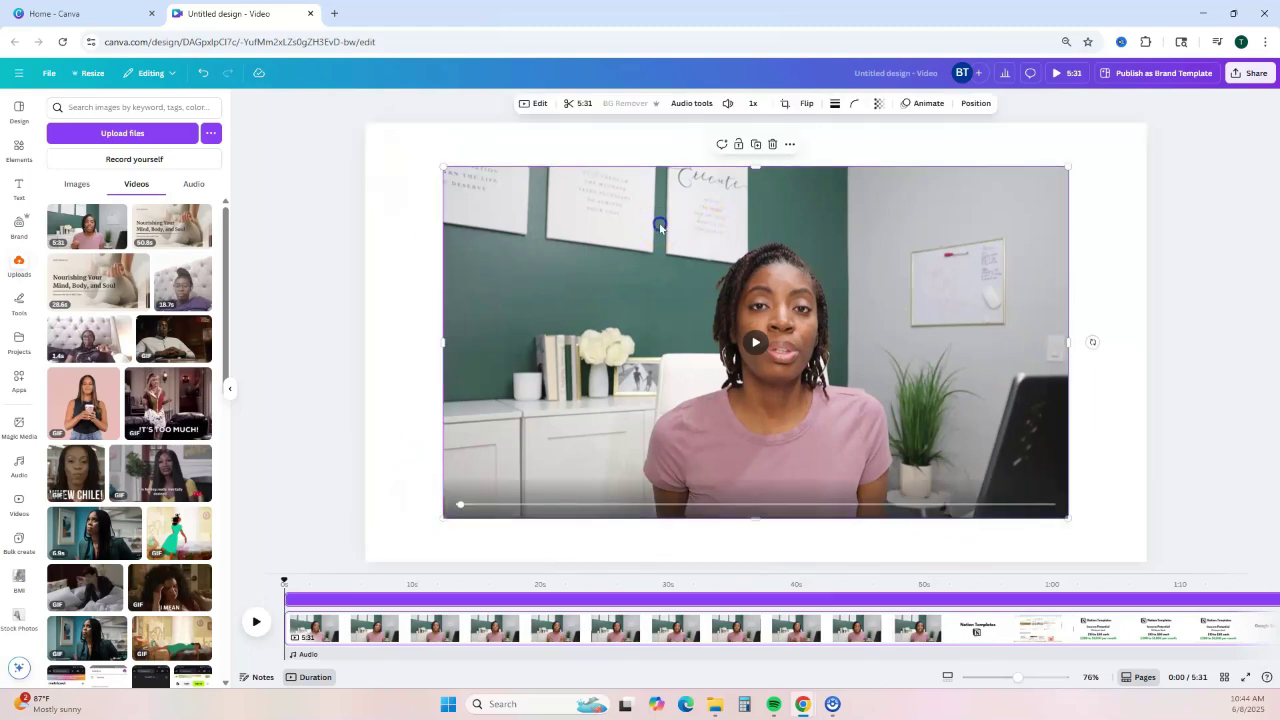
drag(443, 167, 361, 130)
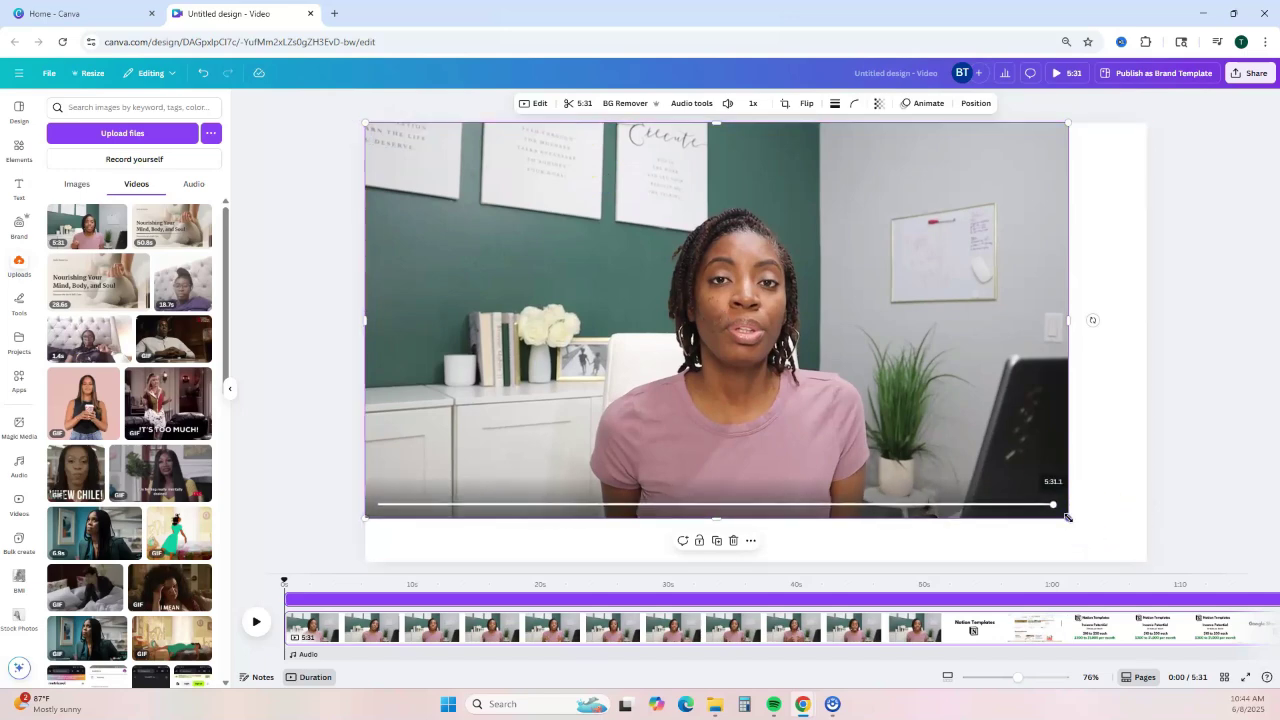
drag(1068, 517, 1146, 560)
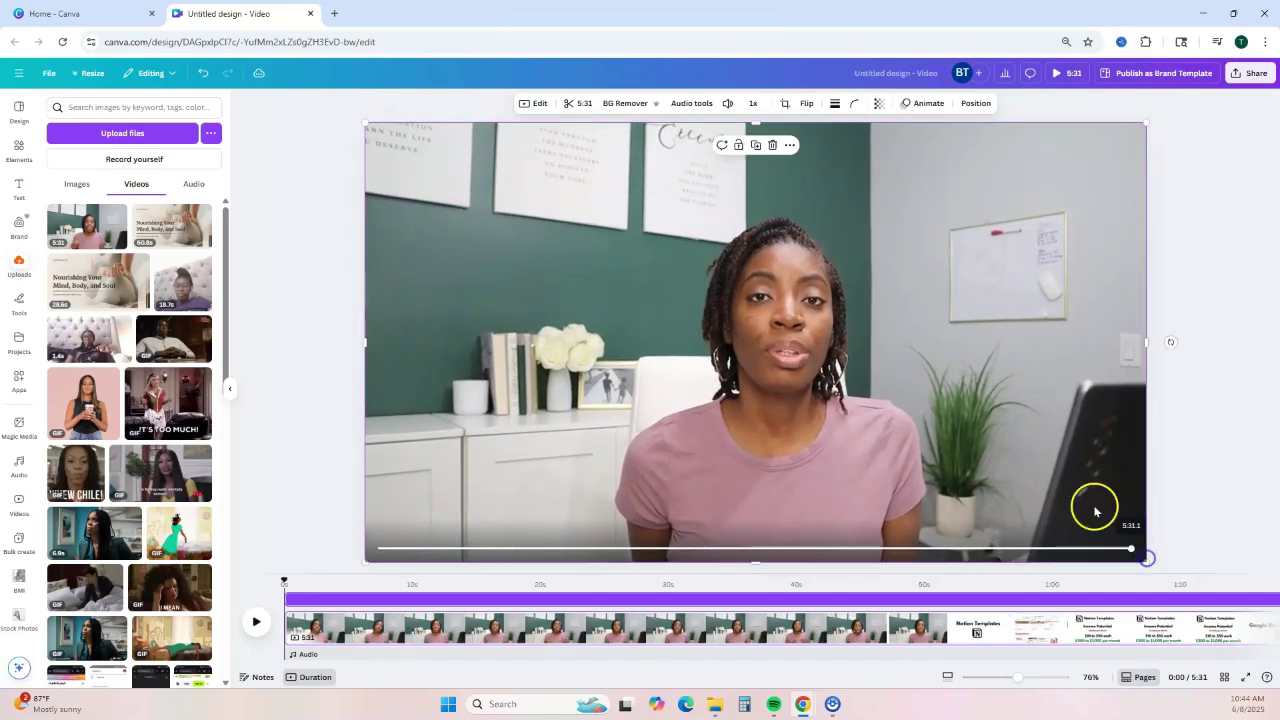
right_click(844, 332)
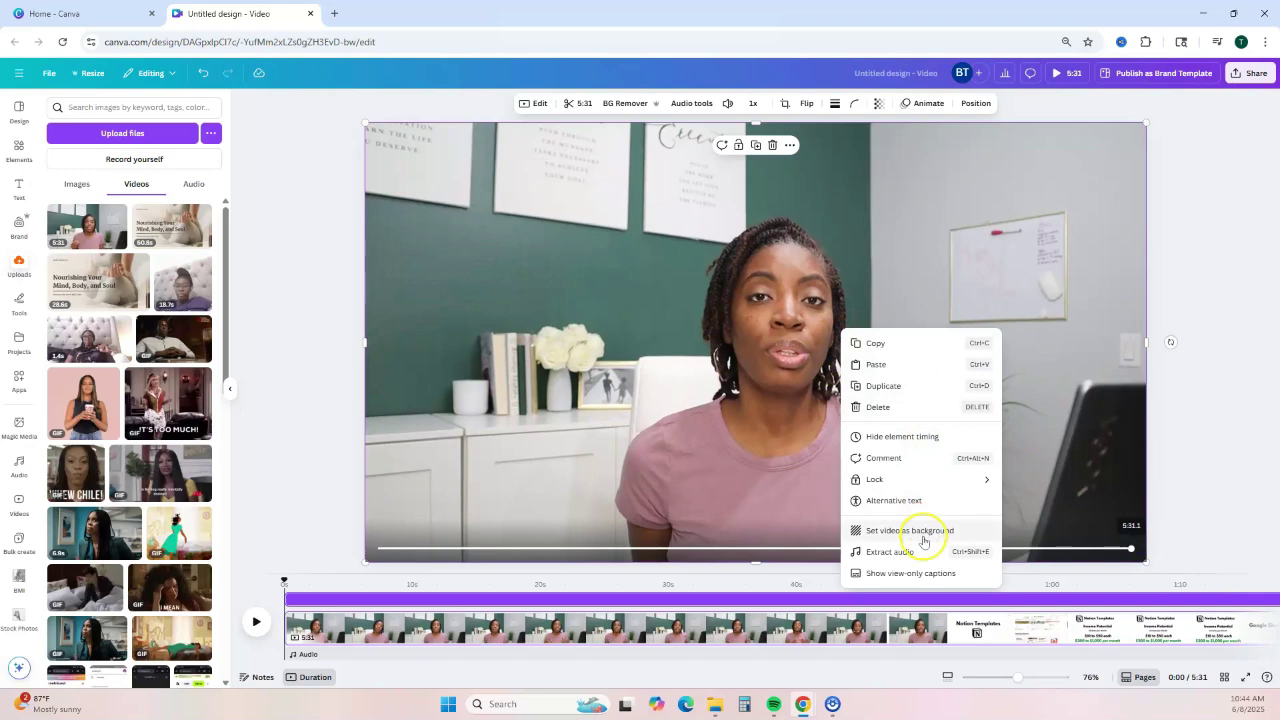
click(404, 261)
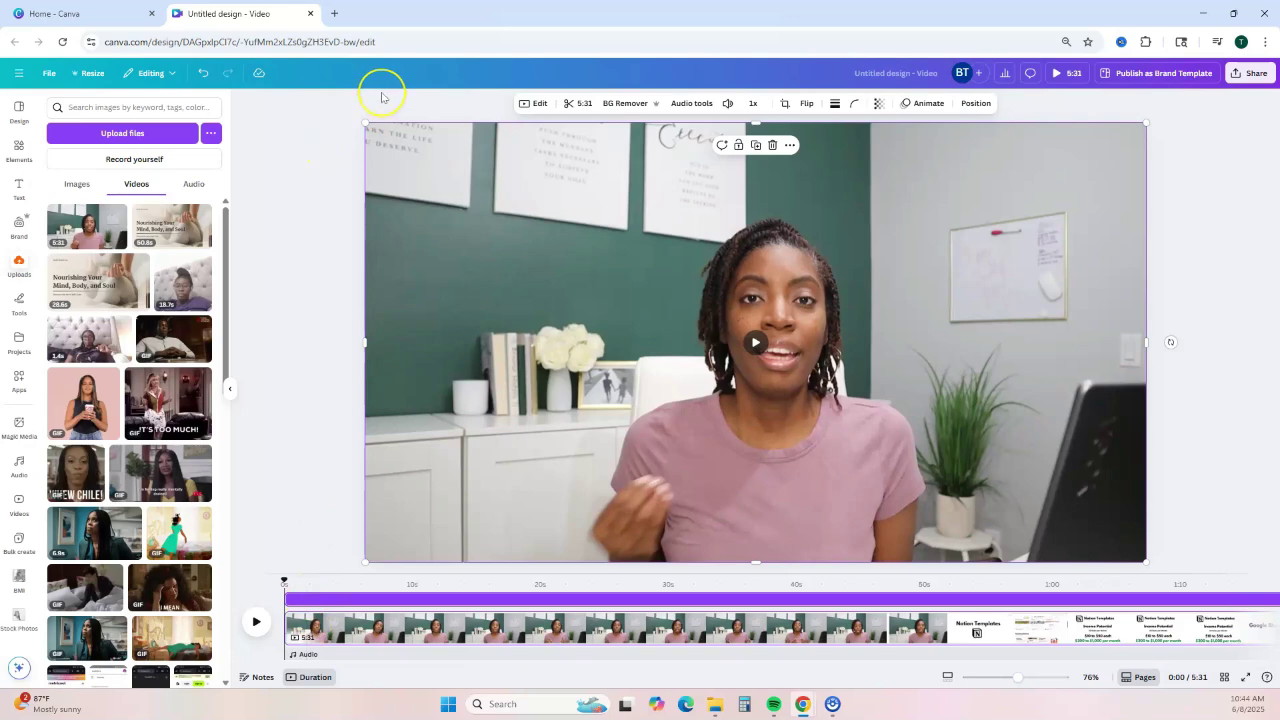
Step: Review the video's adjustment, filter, speed and playback options, and collapse the side panel
click(533, 104)
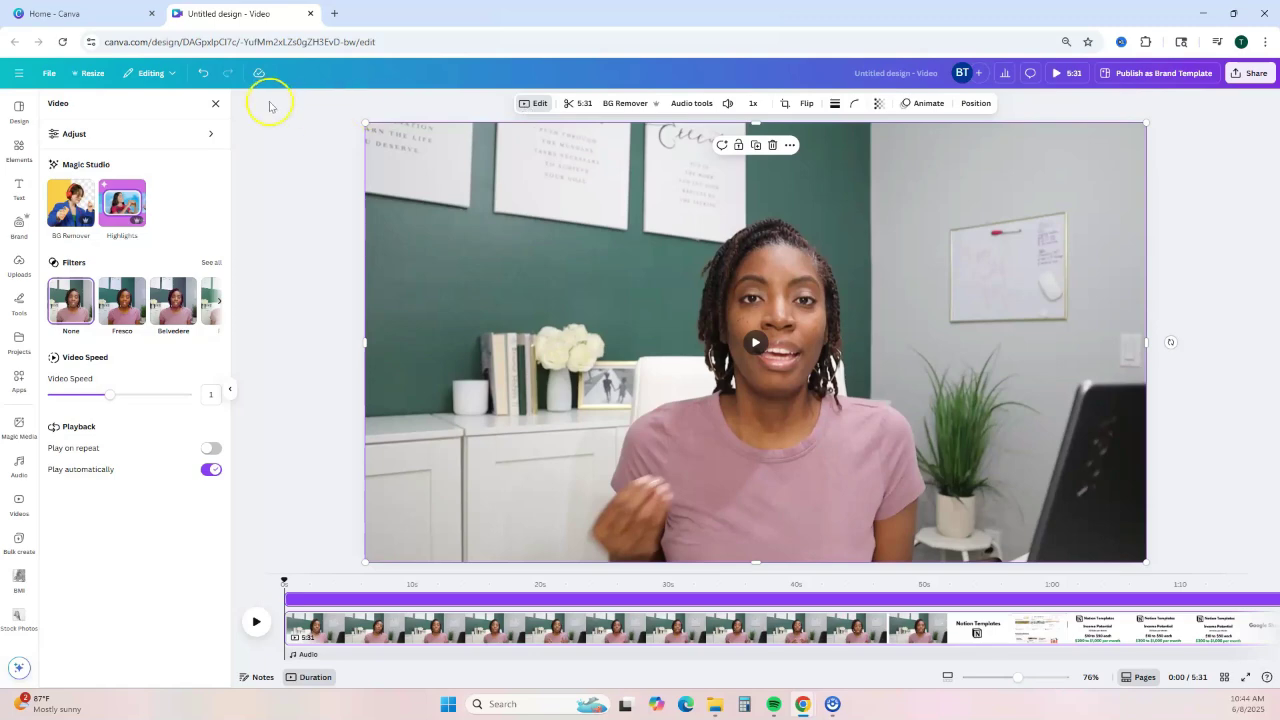
click(216, 104)
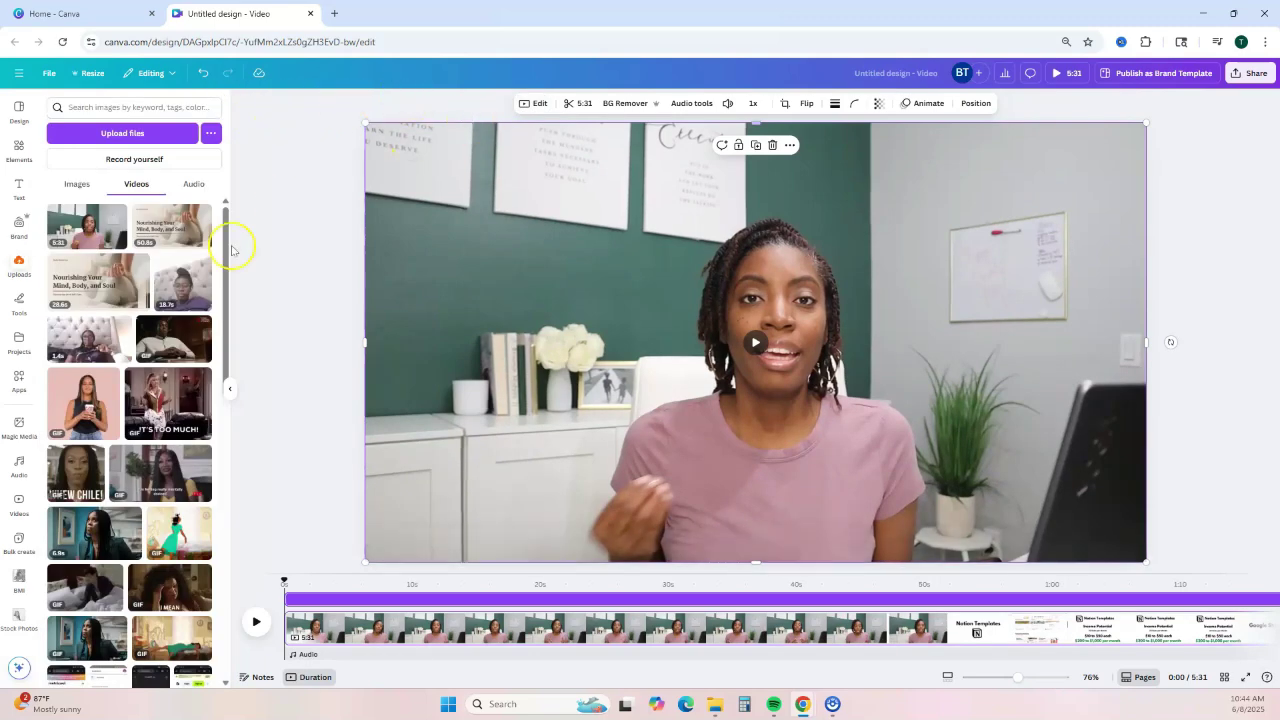
click(229, 388)
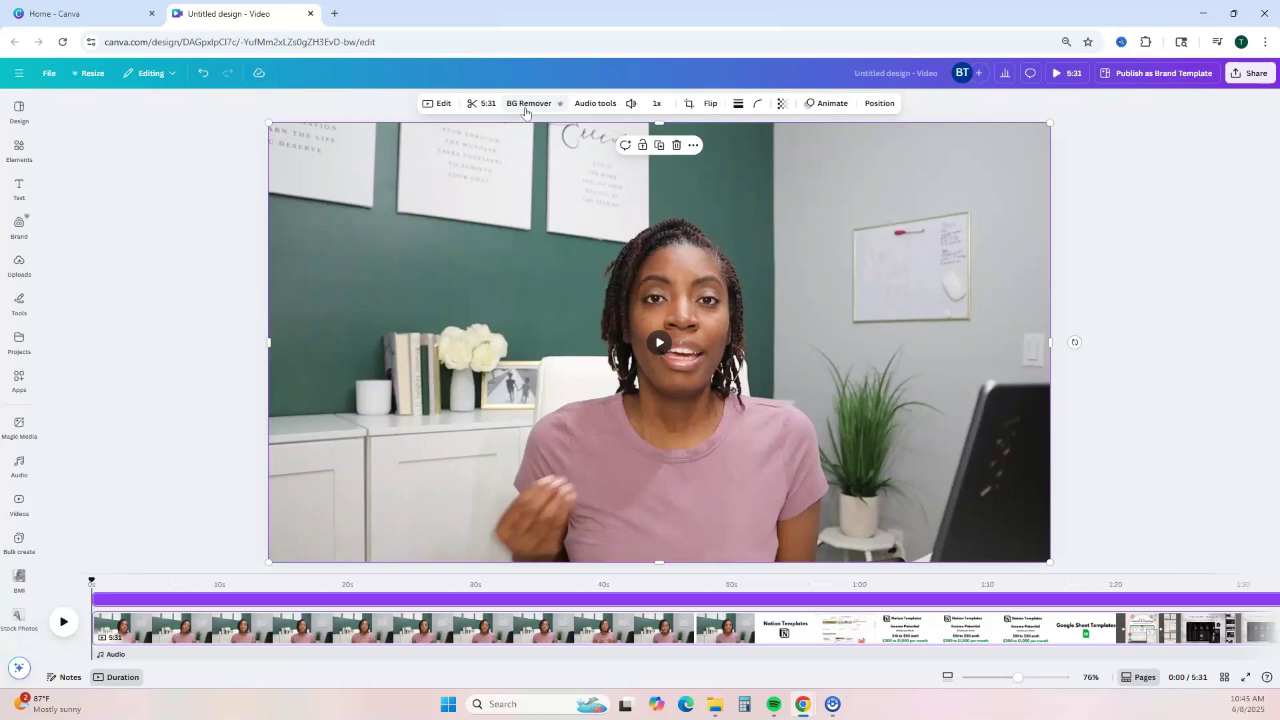
Step: Extract the video's audio to a separate track and undo the extraction
click(590, 104)
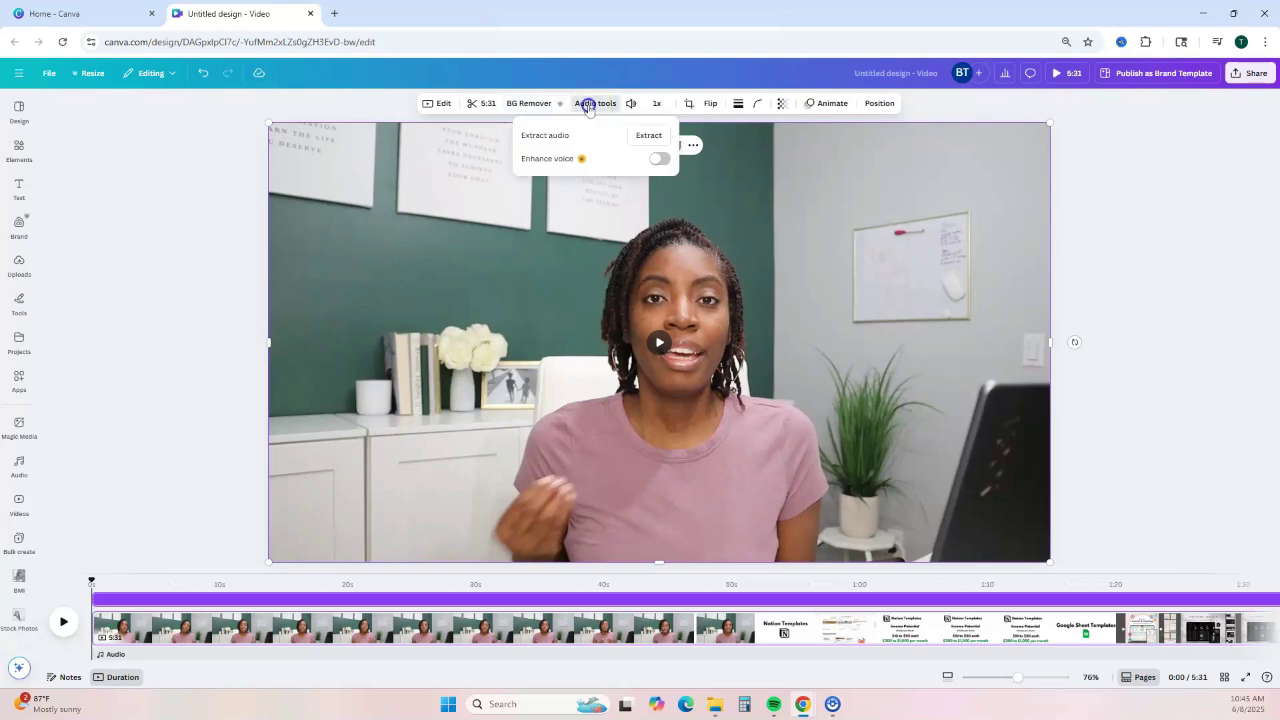
click(646, 136)
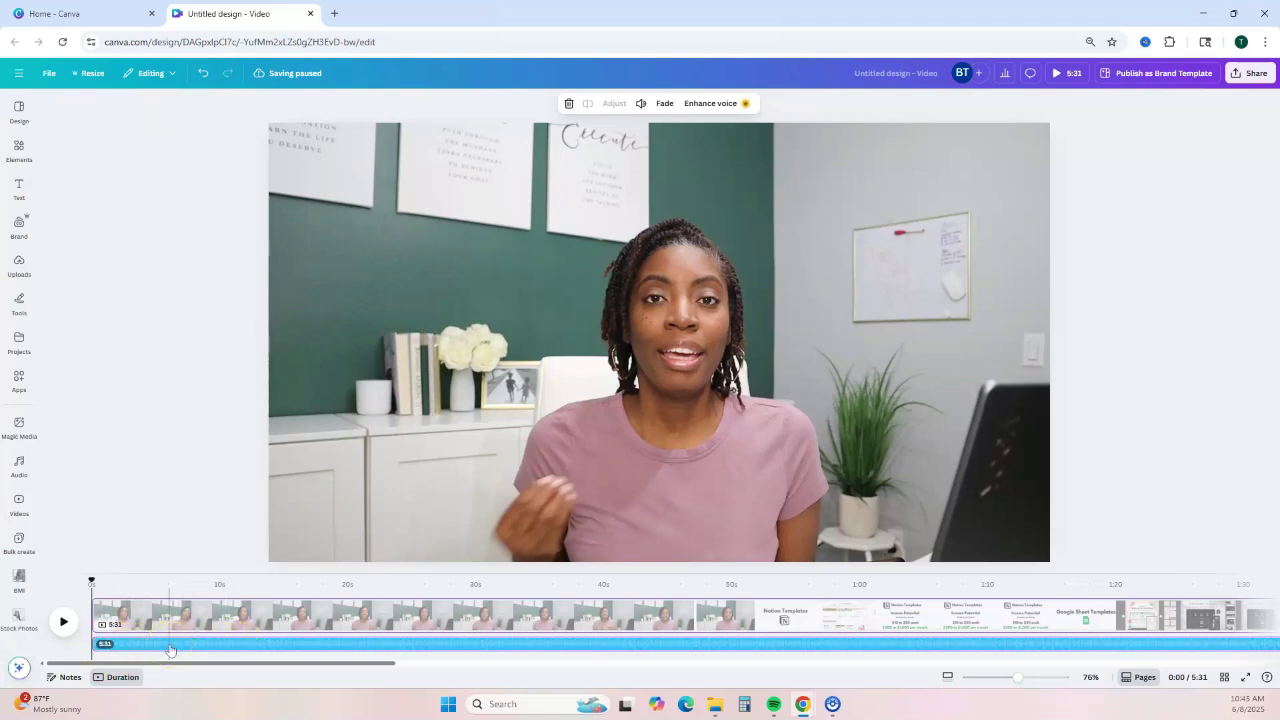
click(170, 647)
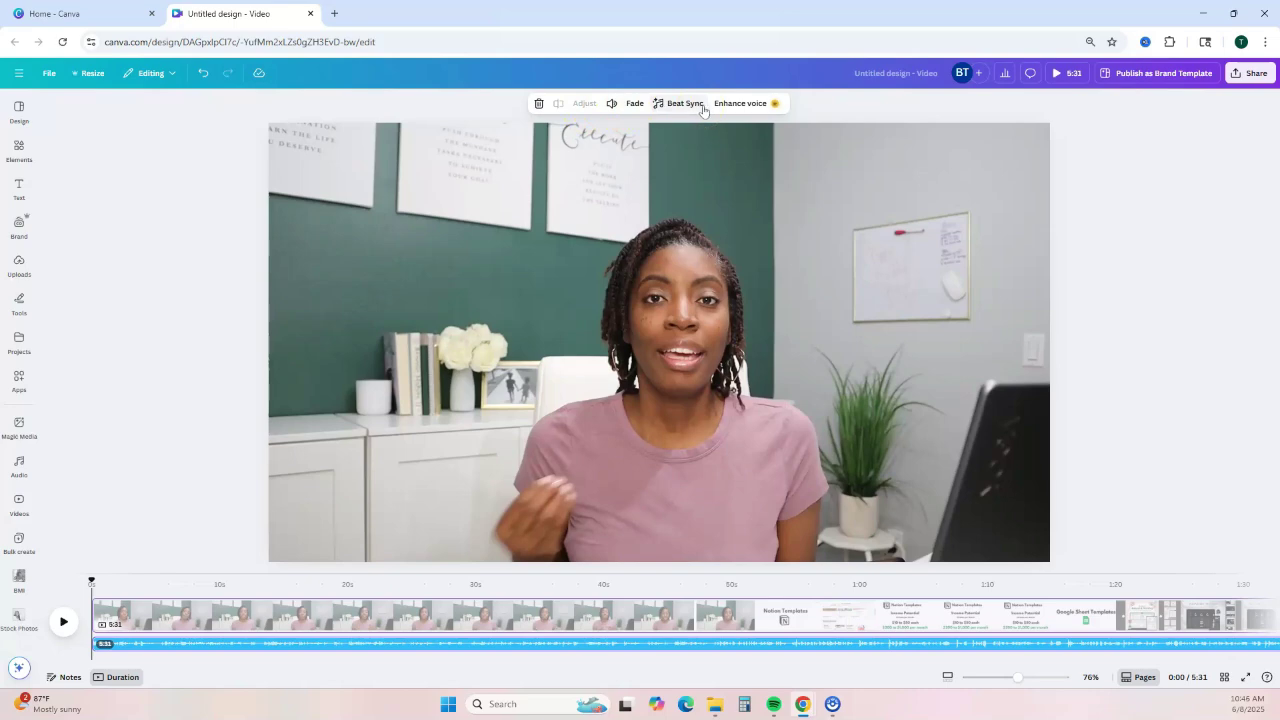
click(203, 74)
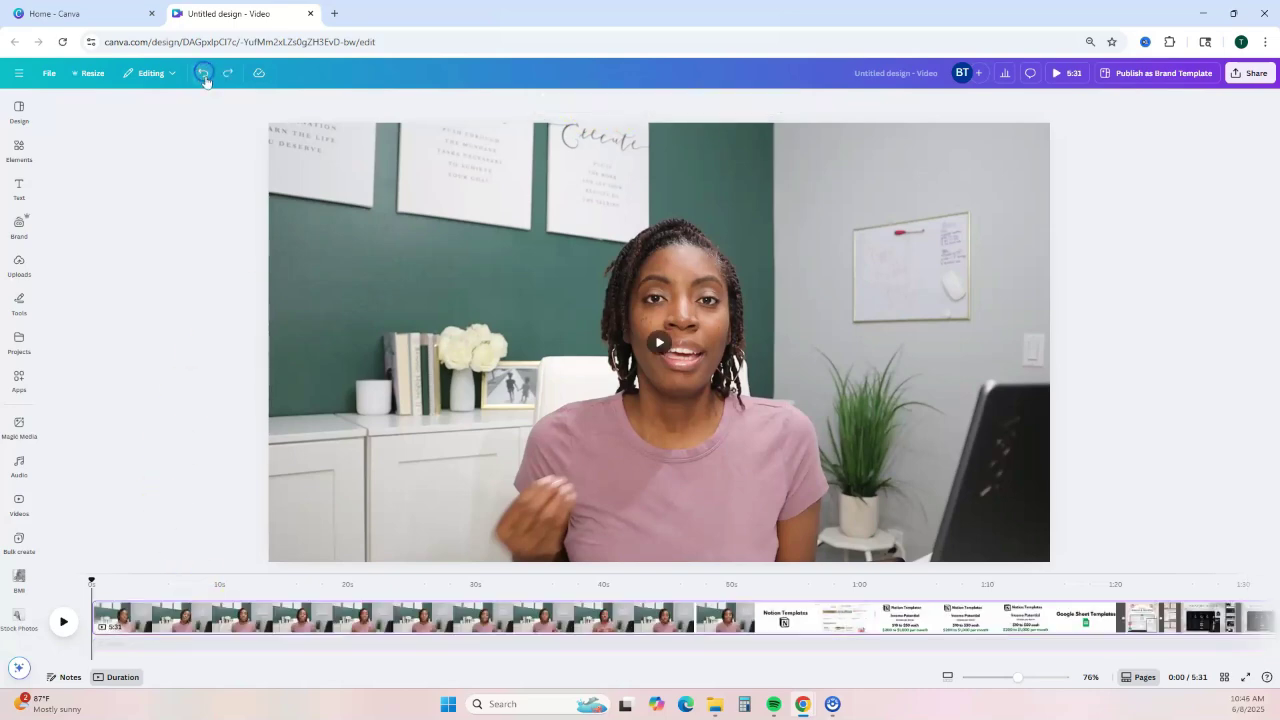
Step: Mute the sound of the video on the page
click(571, 251)
click(631, 104)
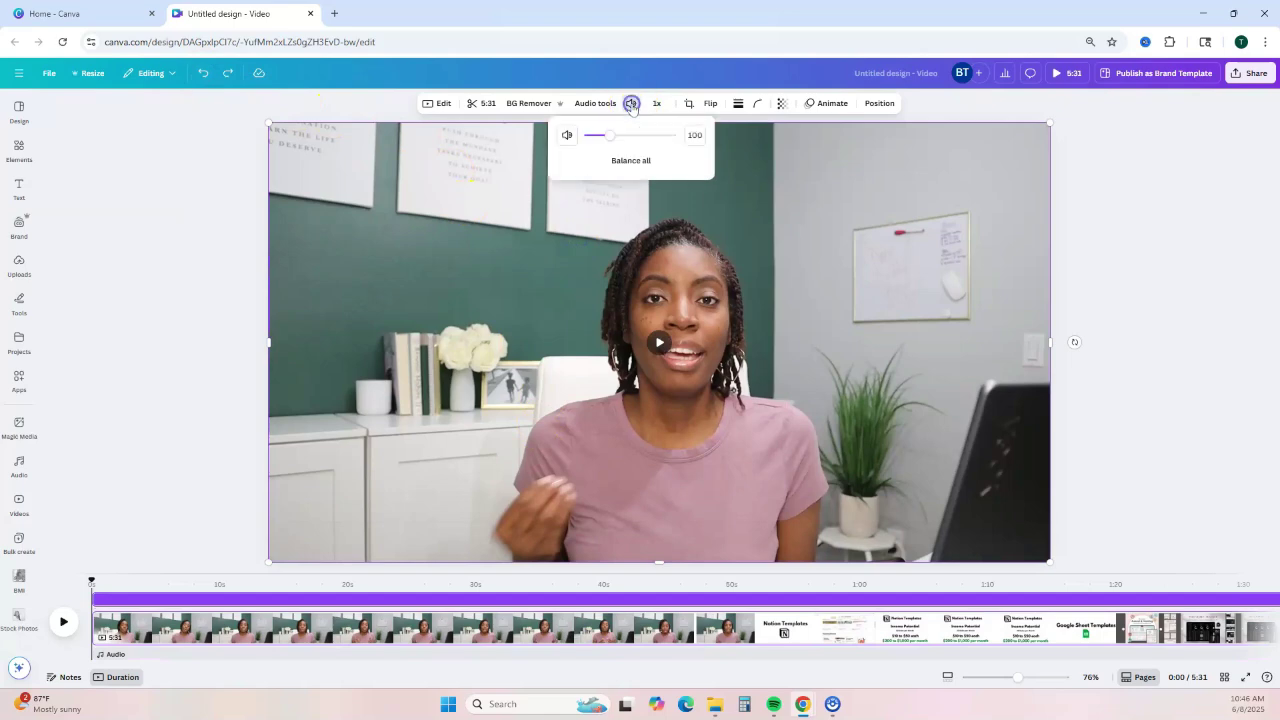
click(566, 135)
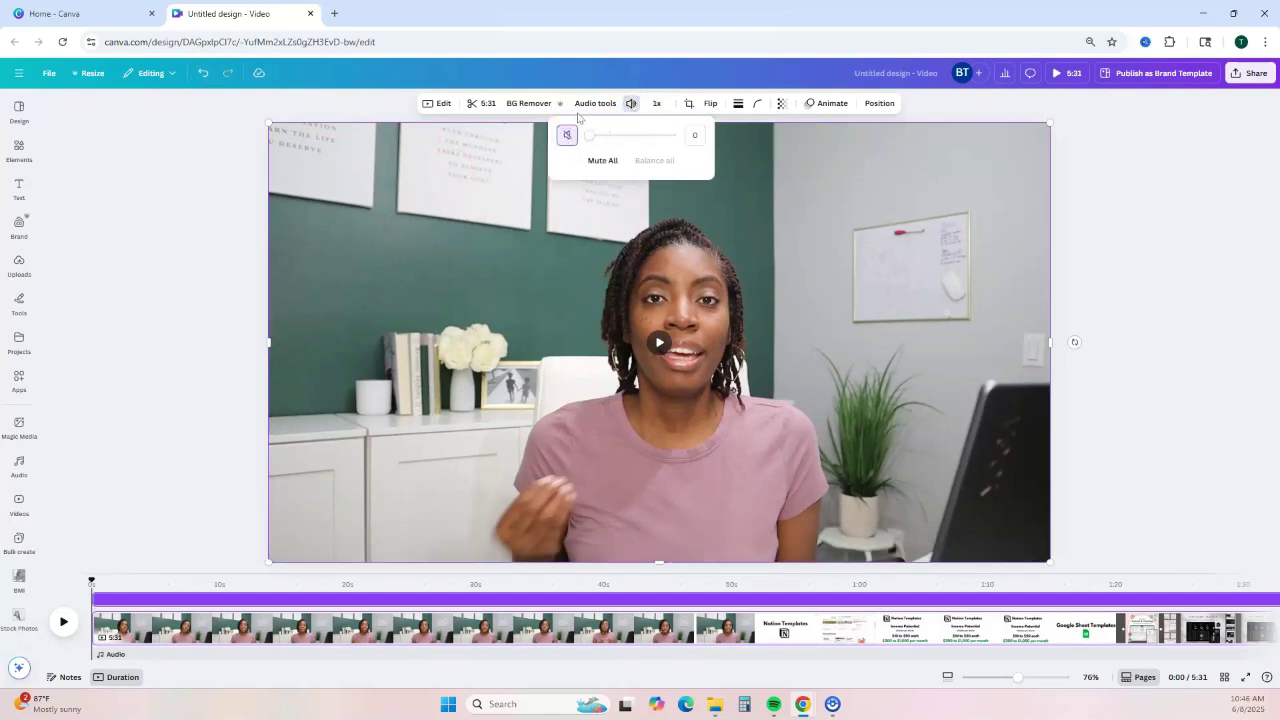
Step: Look at the video's speed and crop options without changing them
click(657, 106)
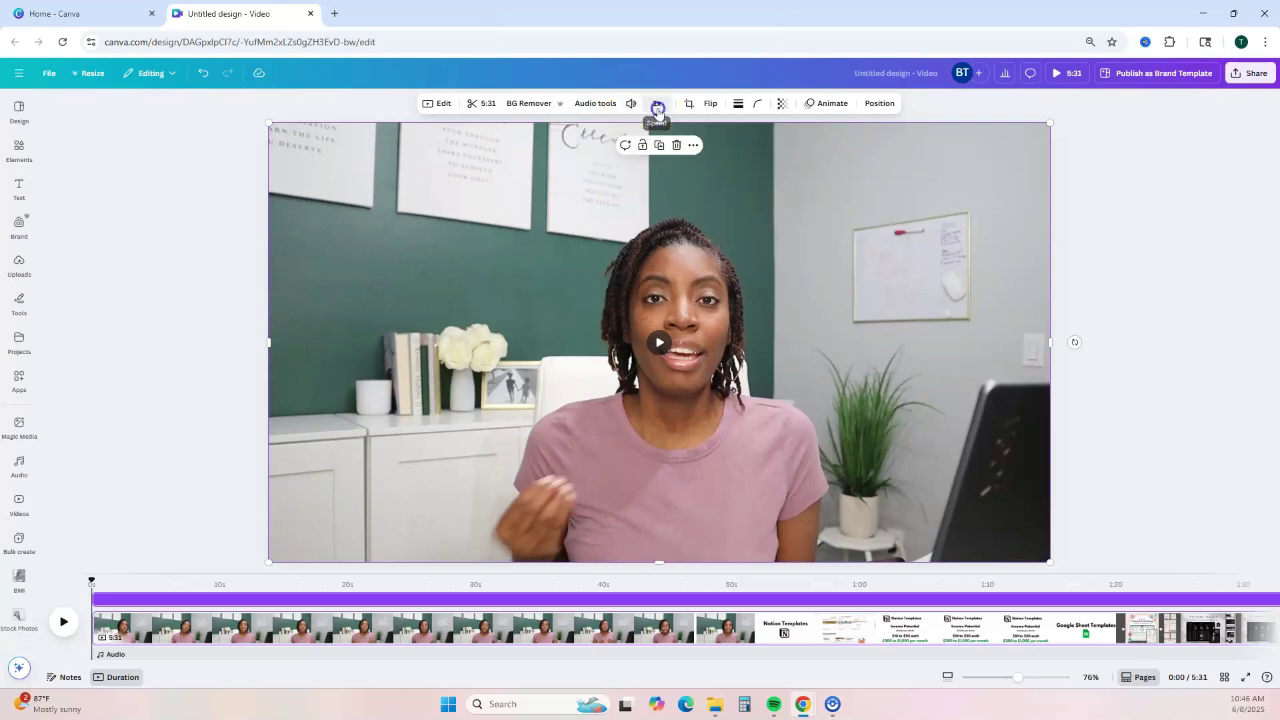
click(657, 107)
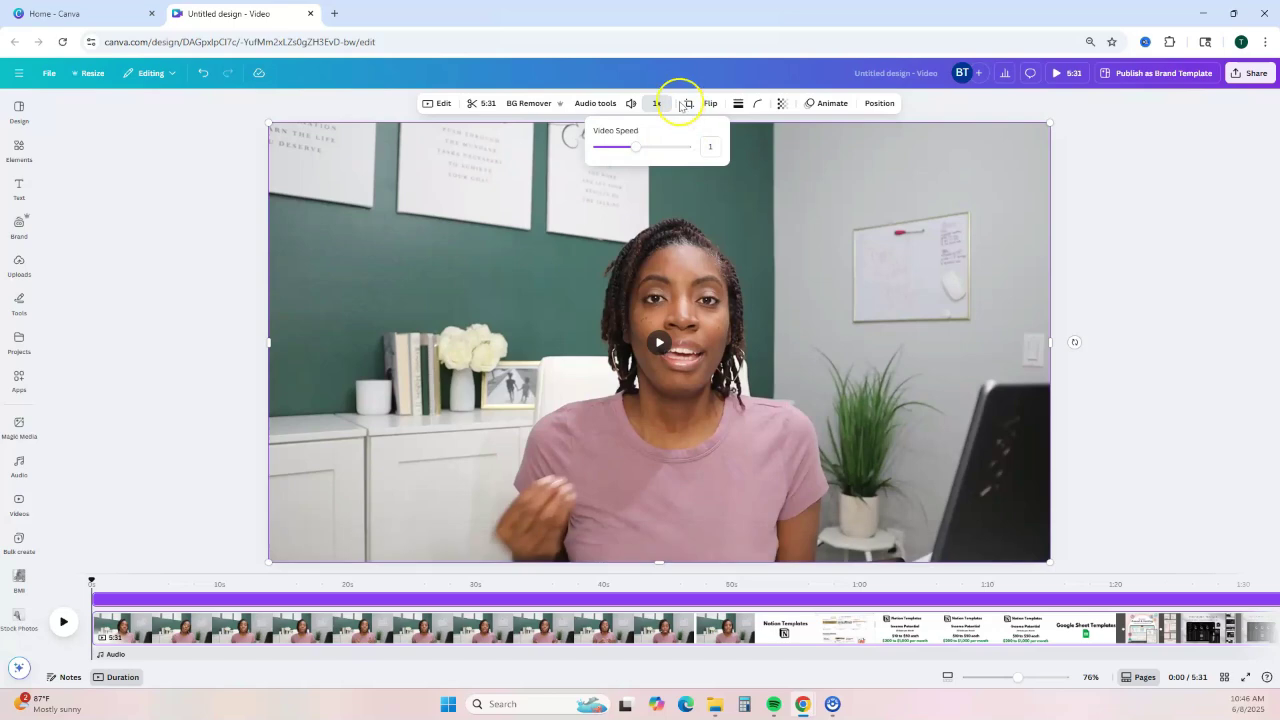
click(687, 104)
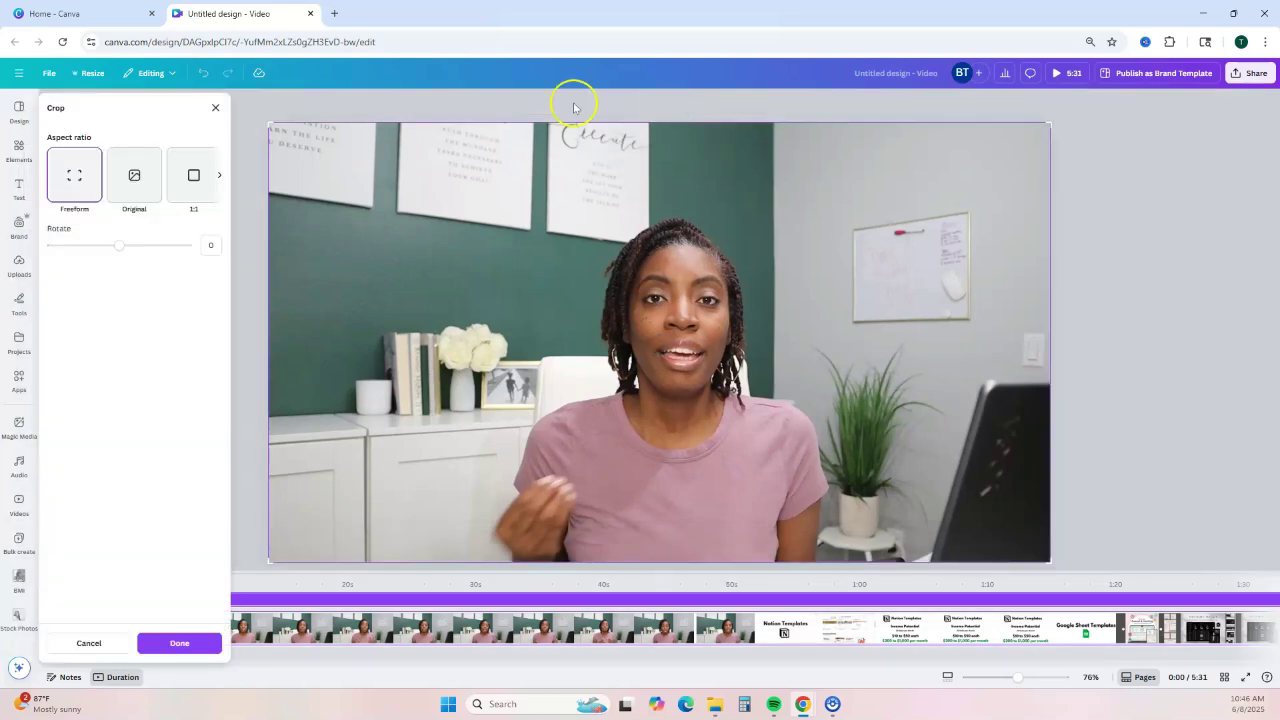
click(215, 107)
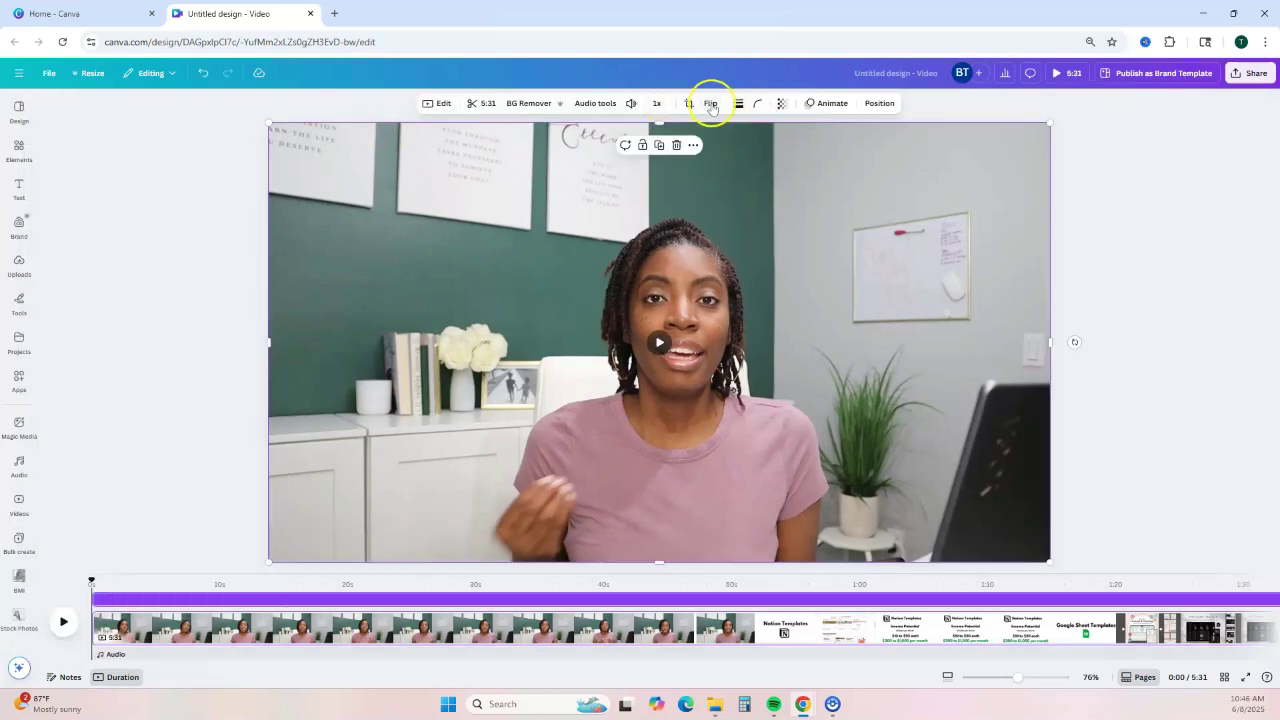
Step: Flip the video horizontally and flip it back to its original orientation
click(710, 104)
click(712, 131)
click(712, 132)
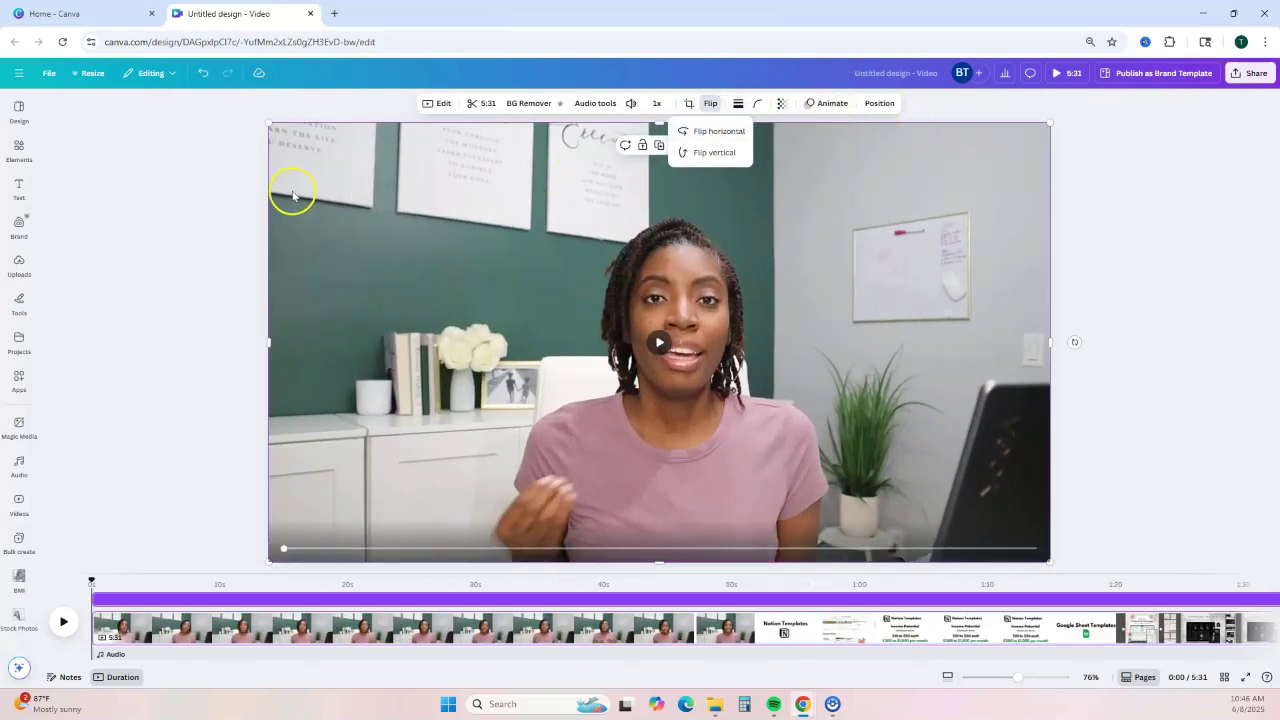
click(413, 177)
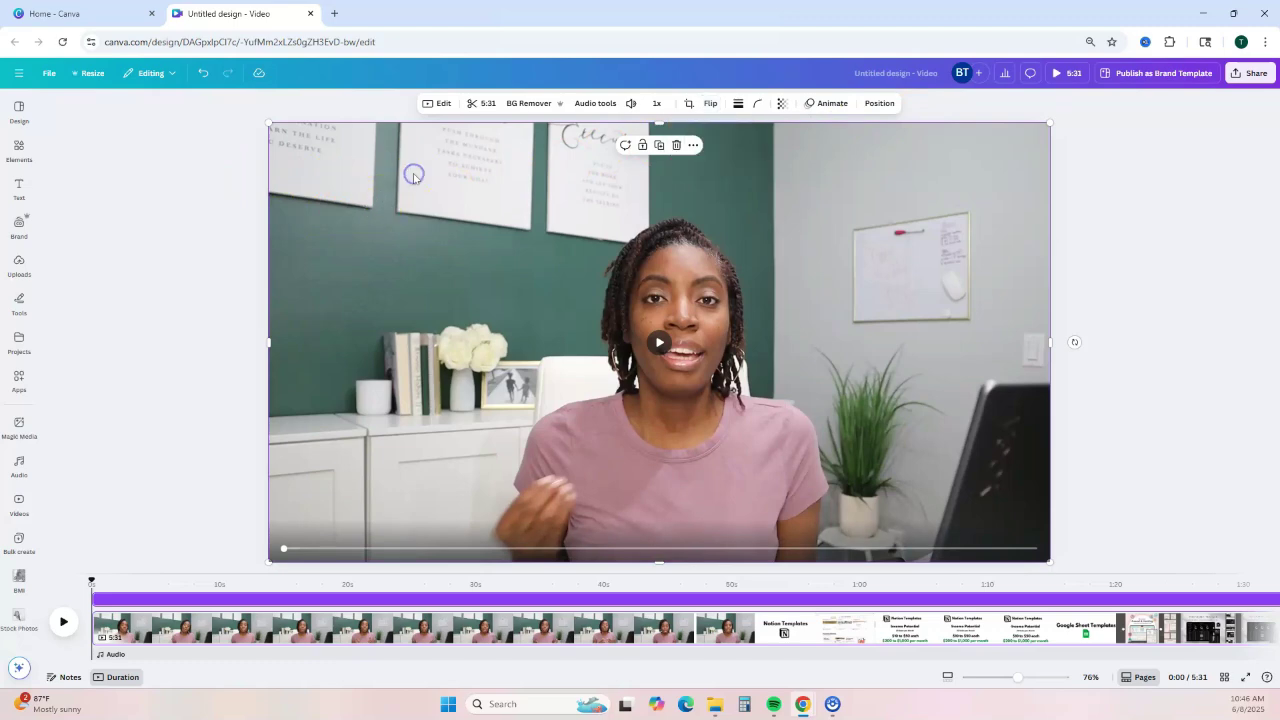
Step: Trim the video's end so the clip lasts 55.2 s, after trying its start at 58.9 s and restoring it
click(471, 104)
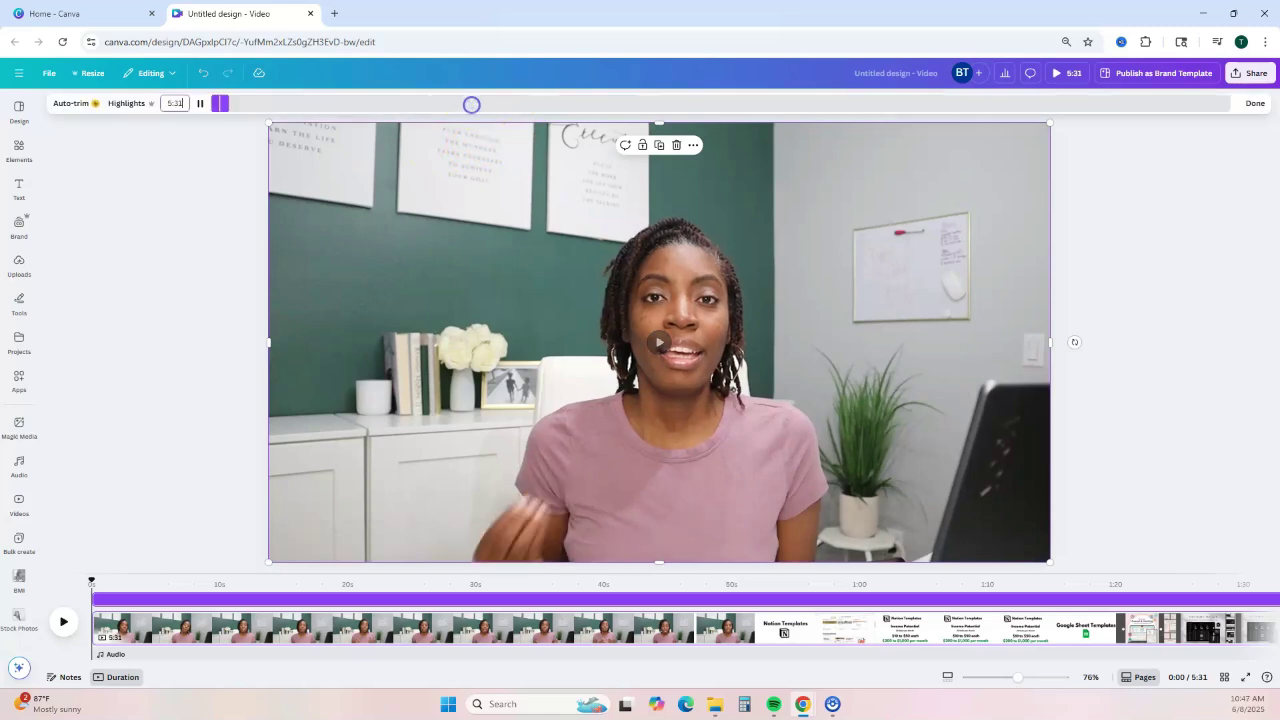
click(452, 108)
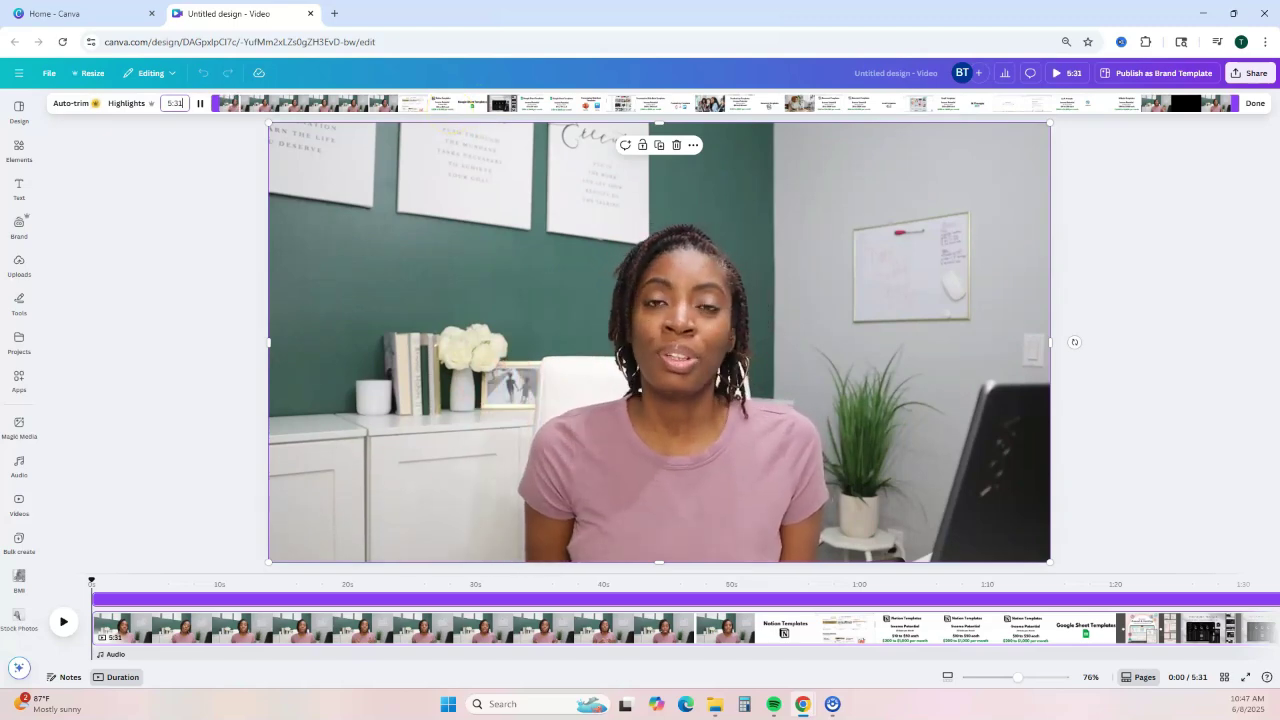
click(374, 103)
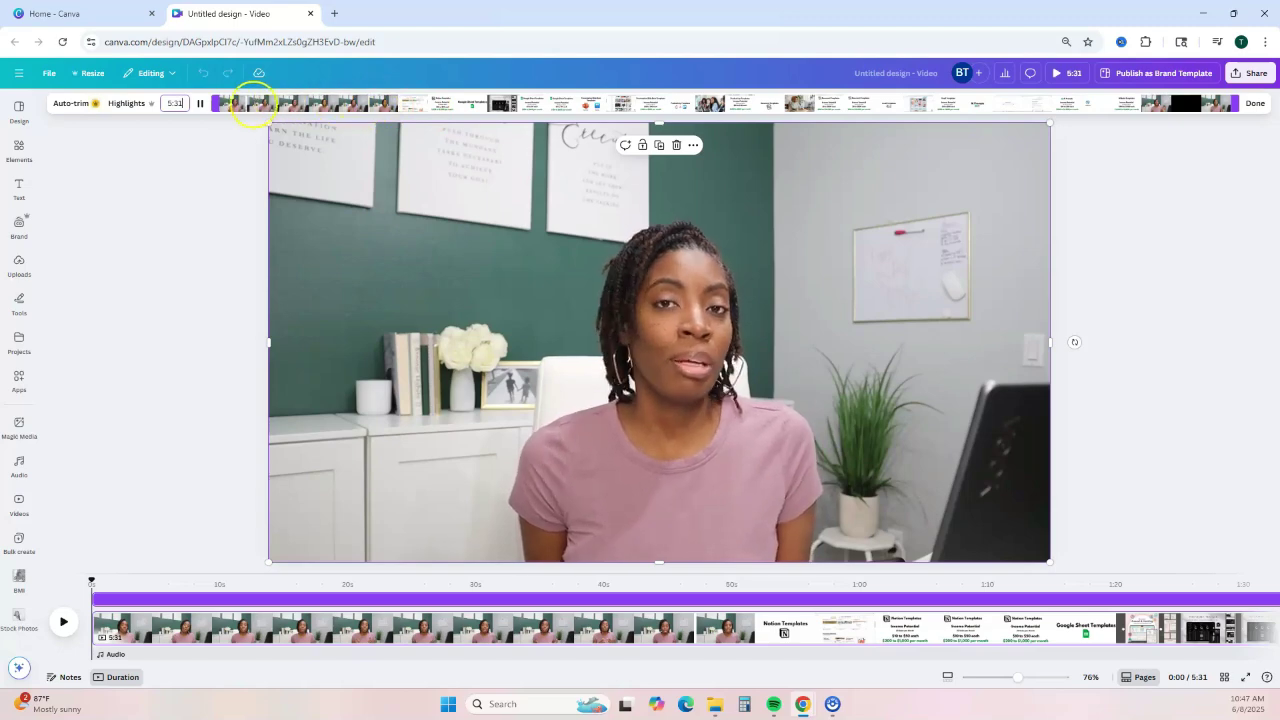
click(220, 103)
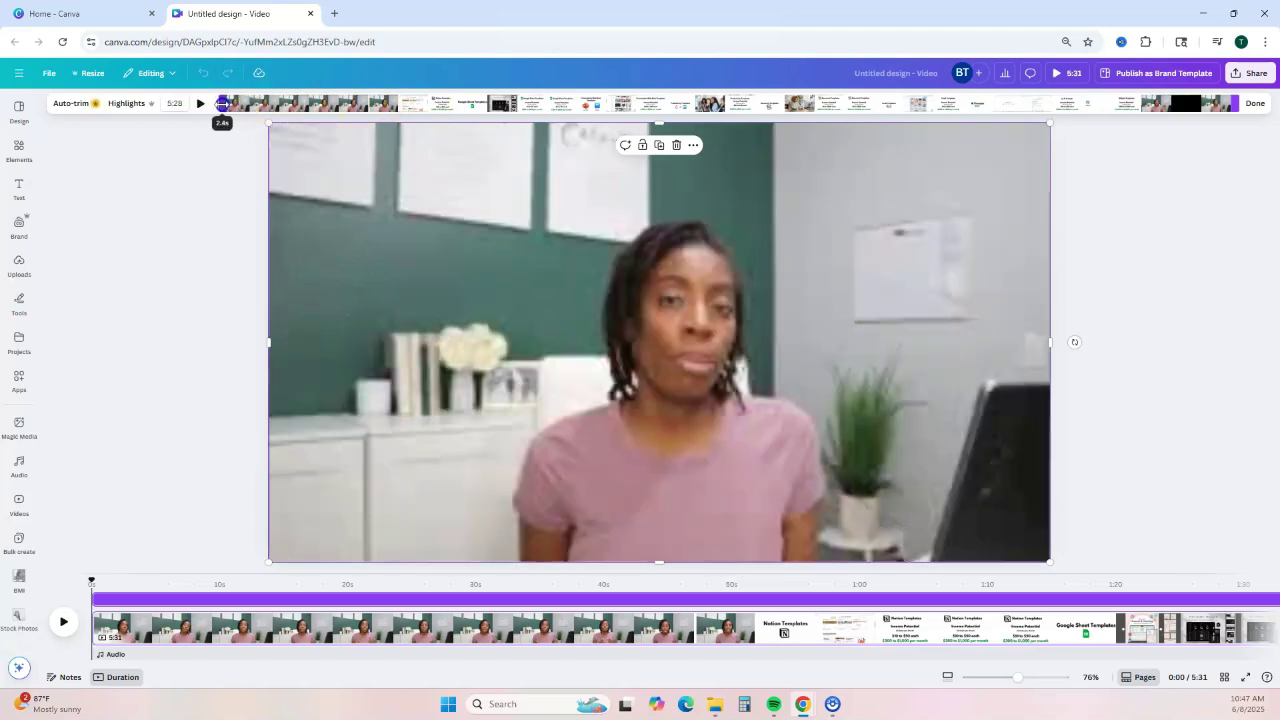
drag(216, 103, 396, 103)
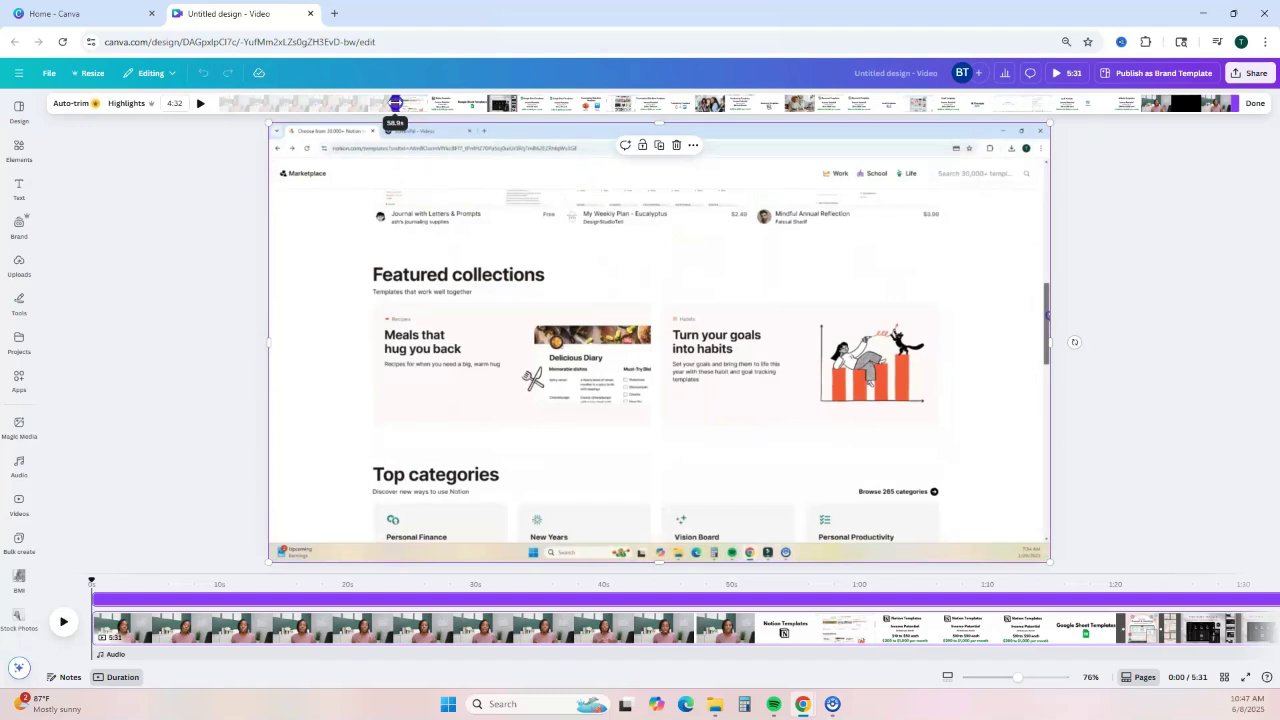
drag(396, 103, 218, 103)
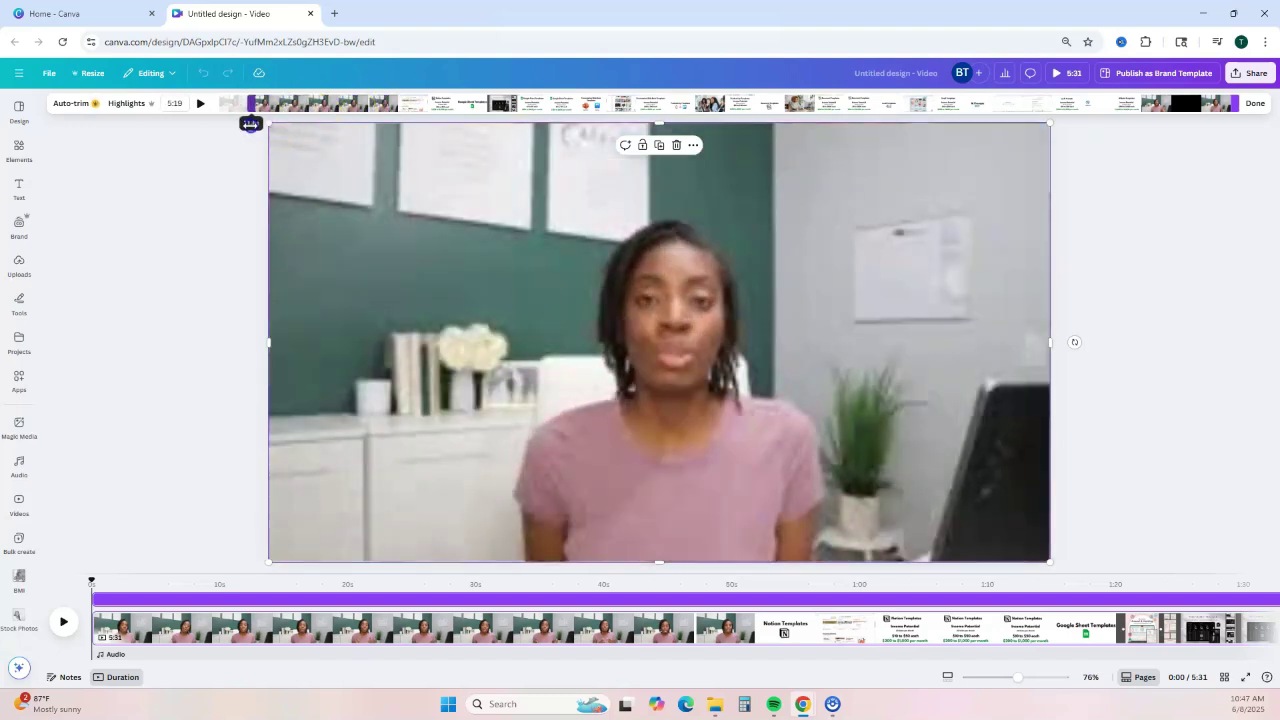
drag(1236, 104, 392, 121)
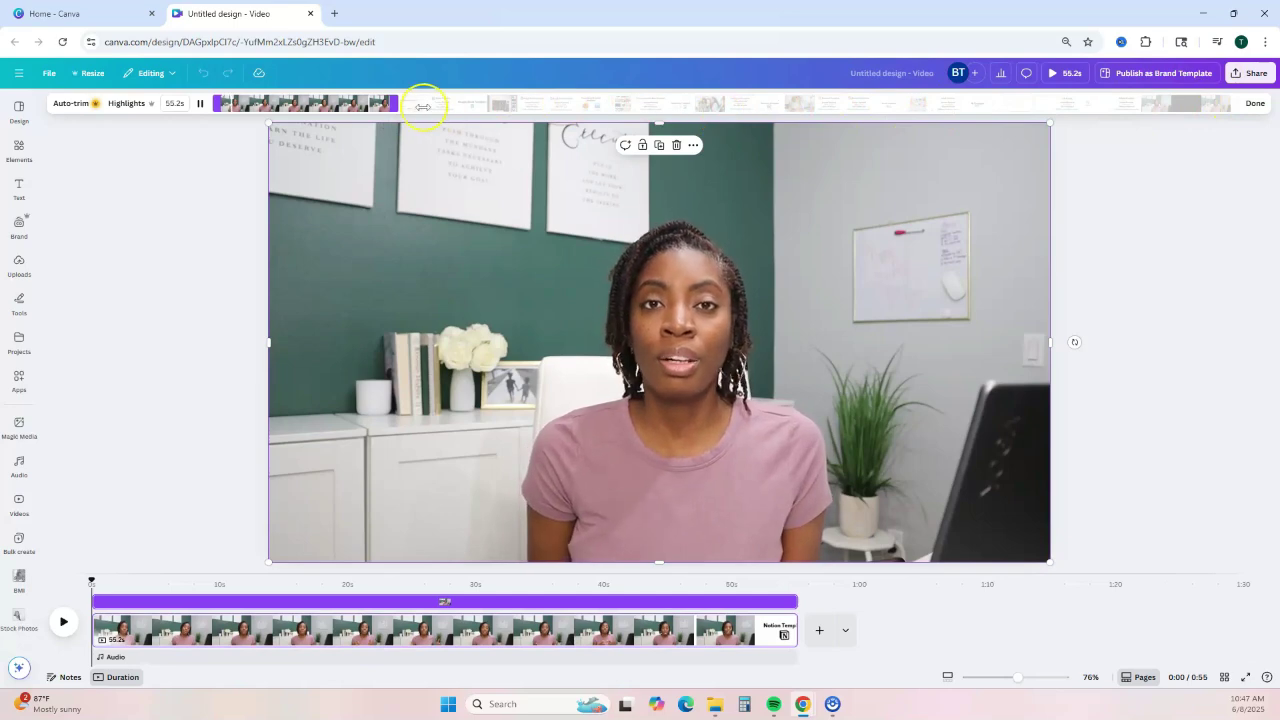
click(1252, 104)
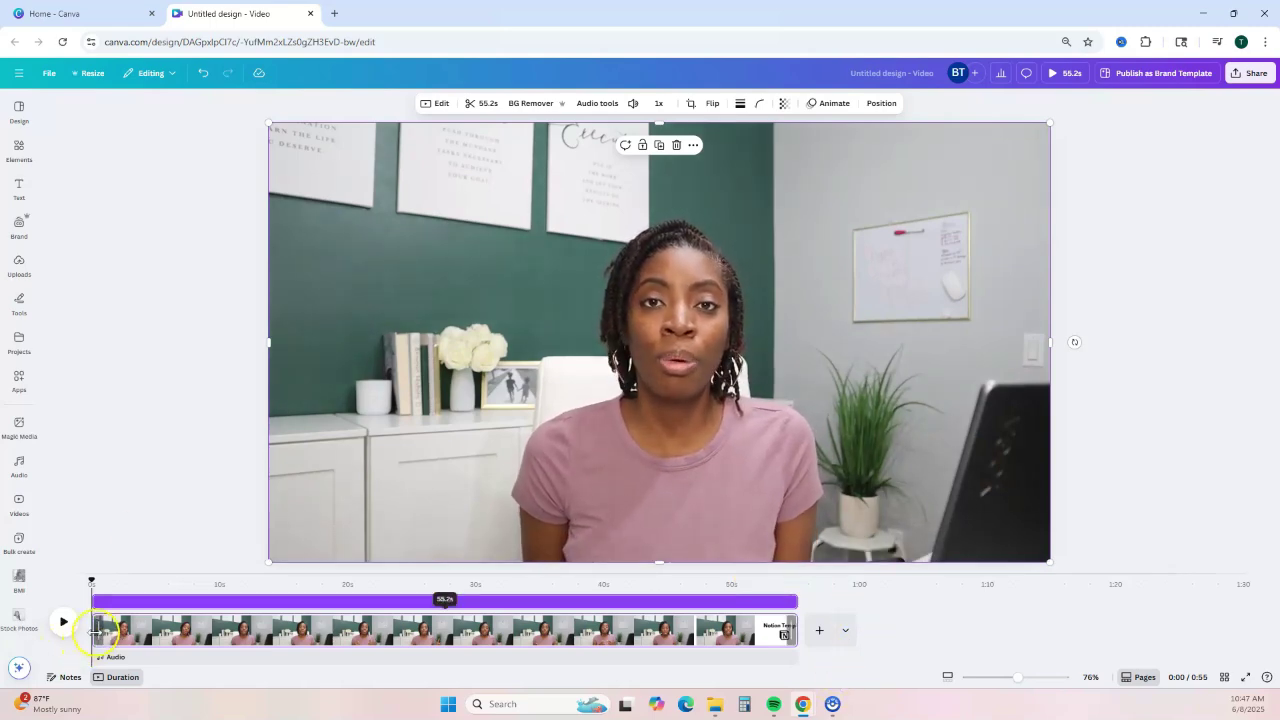
Step: Trim the end of the talking-head video page so that it lasts 52.1 s
mouse_move(97, 630)
mouse_down()
mouse_move(316, 630)
mouse_move(92, 630)
mouse_up()
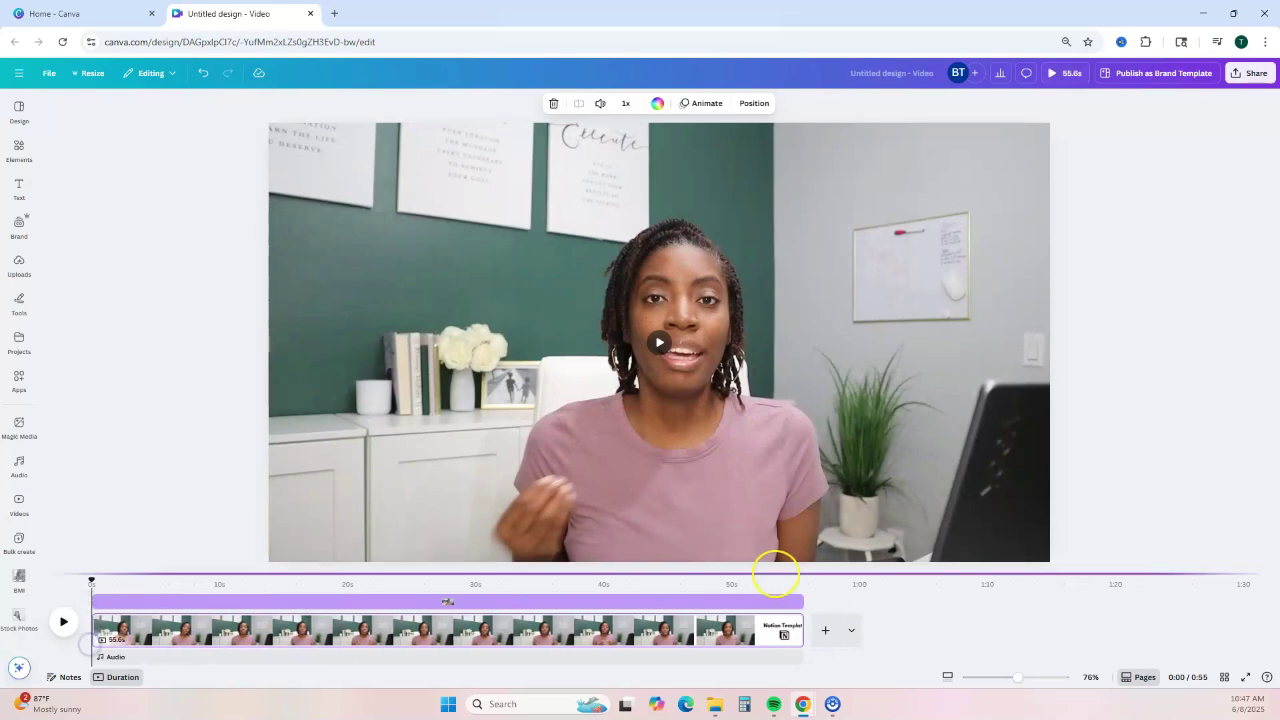
drag(801, 630, 750, 630)
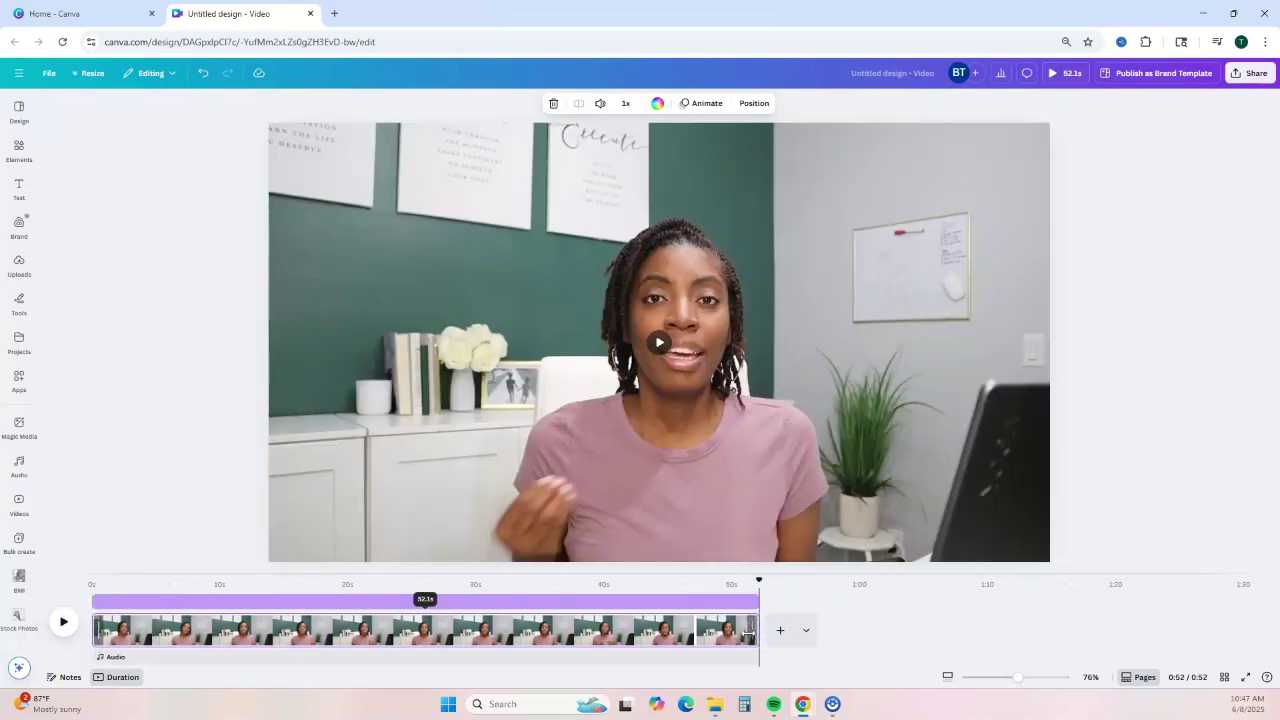
Step: Split the video page at the 10-second mark of the timeline
click(619, 633)
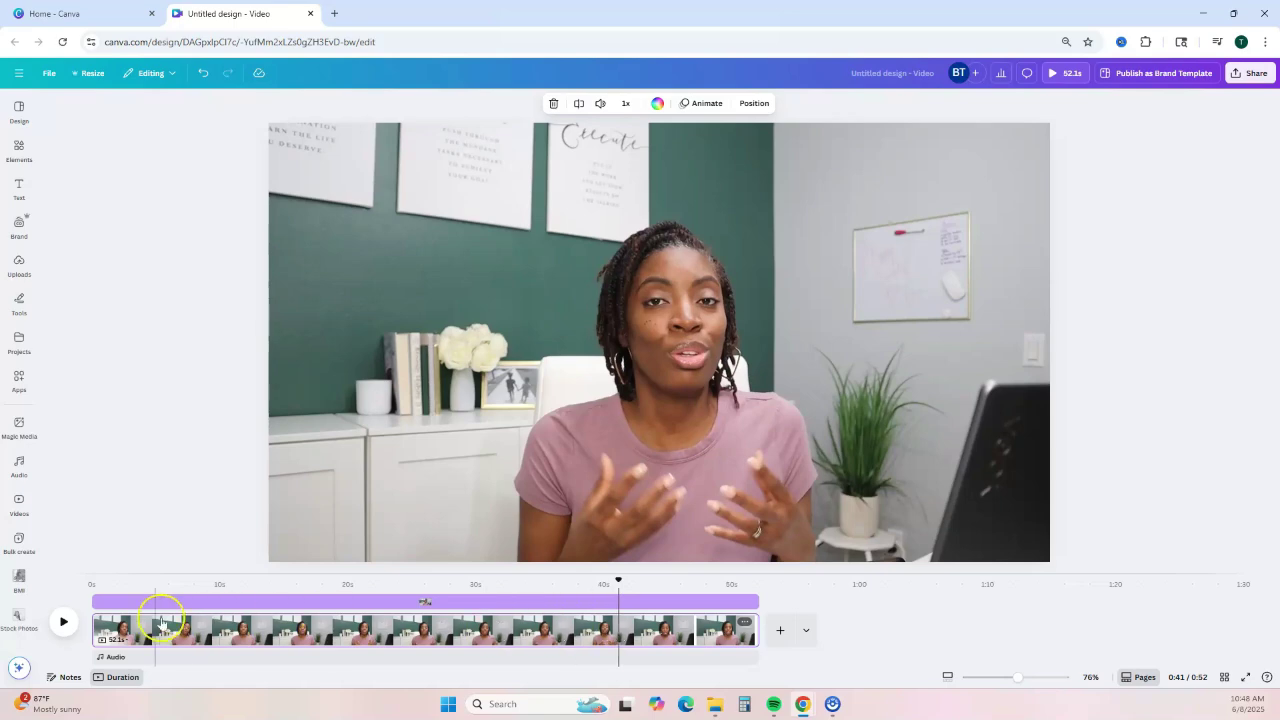
drag(619, 582, 223, 596)
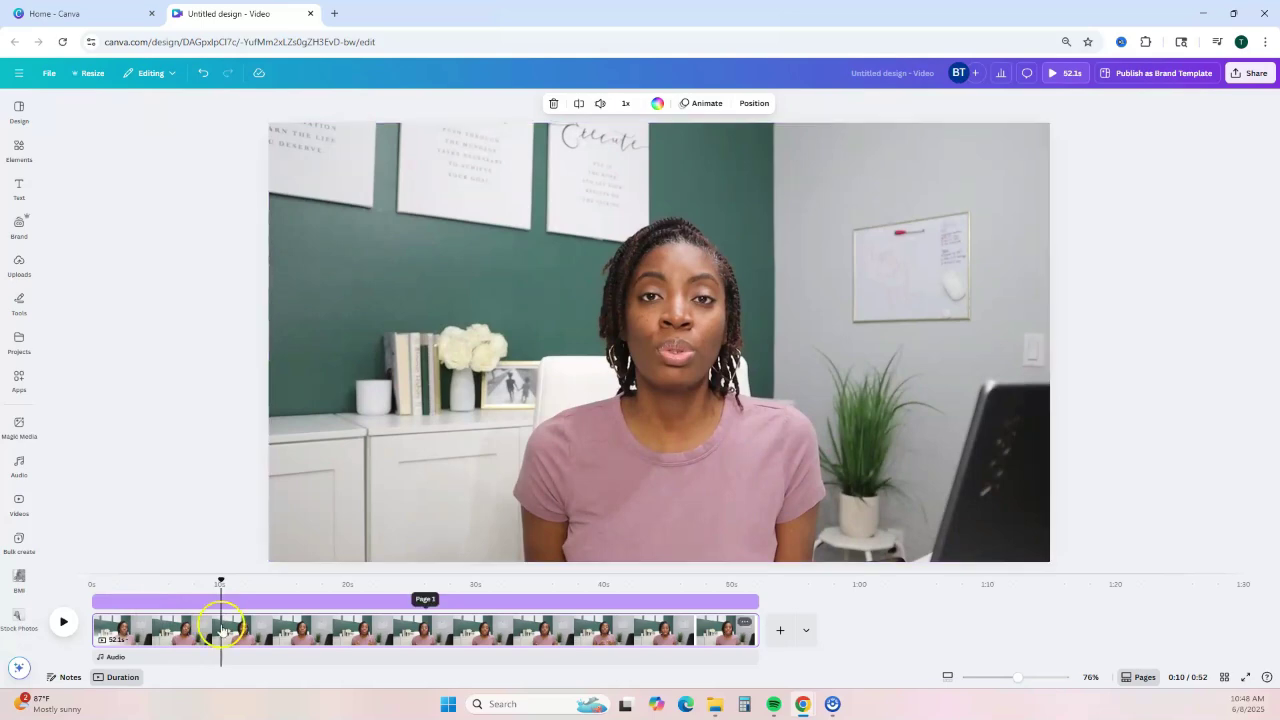
right_click(225, 625)
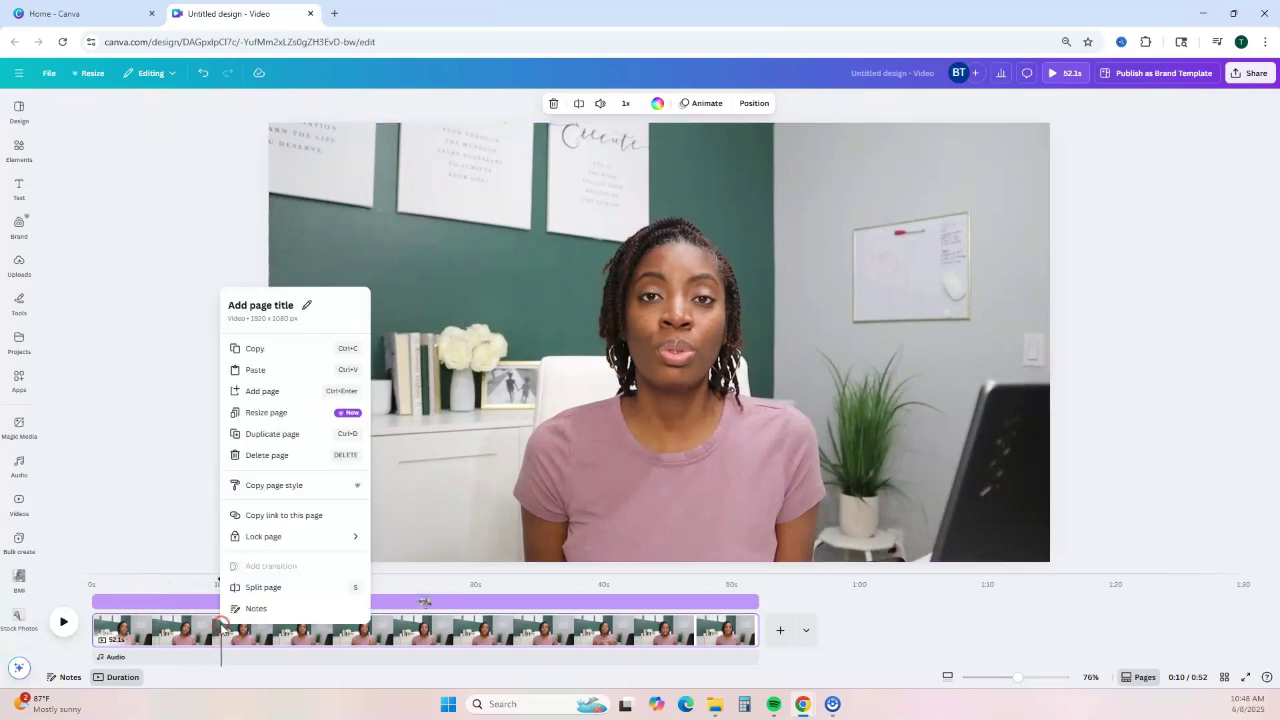
click(260, 587)
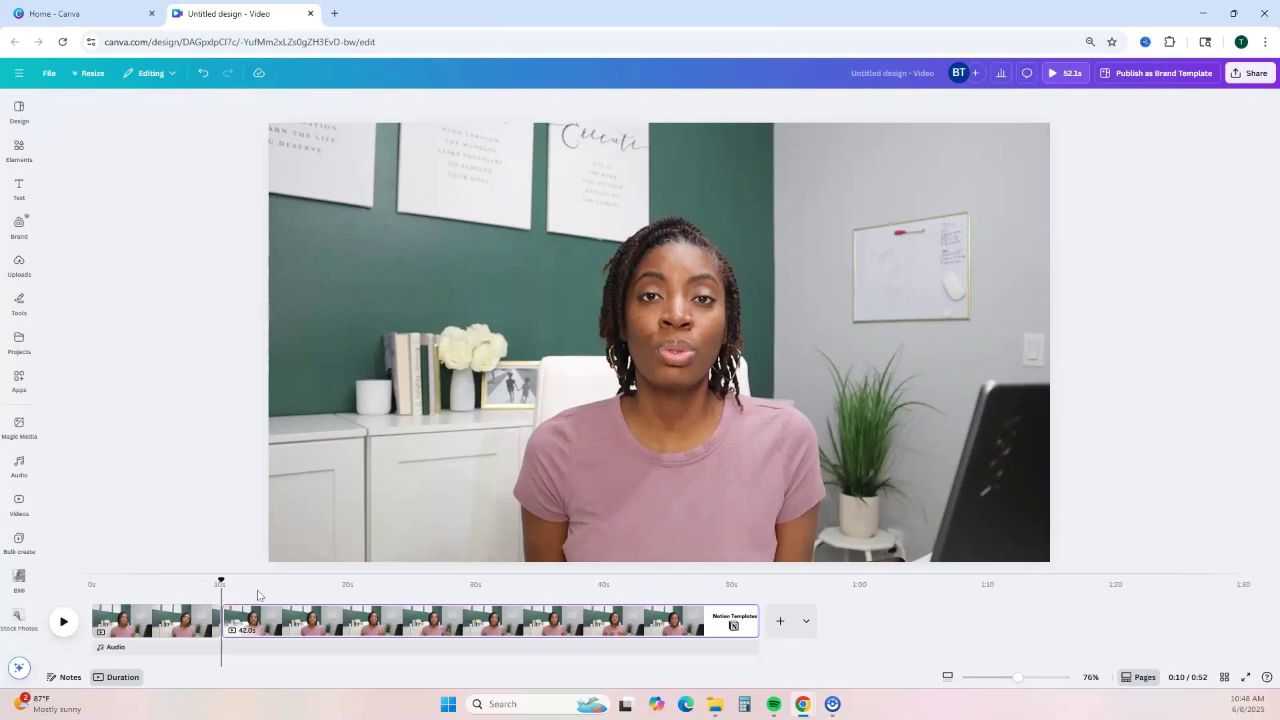
Step: Split the second video page at the 27-second mark of the timeline
drag(229, 586, 221, 584)
drag(221, 581, 440, 612)
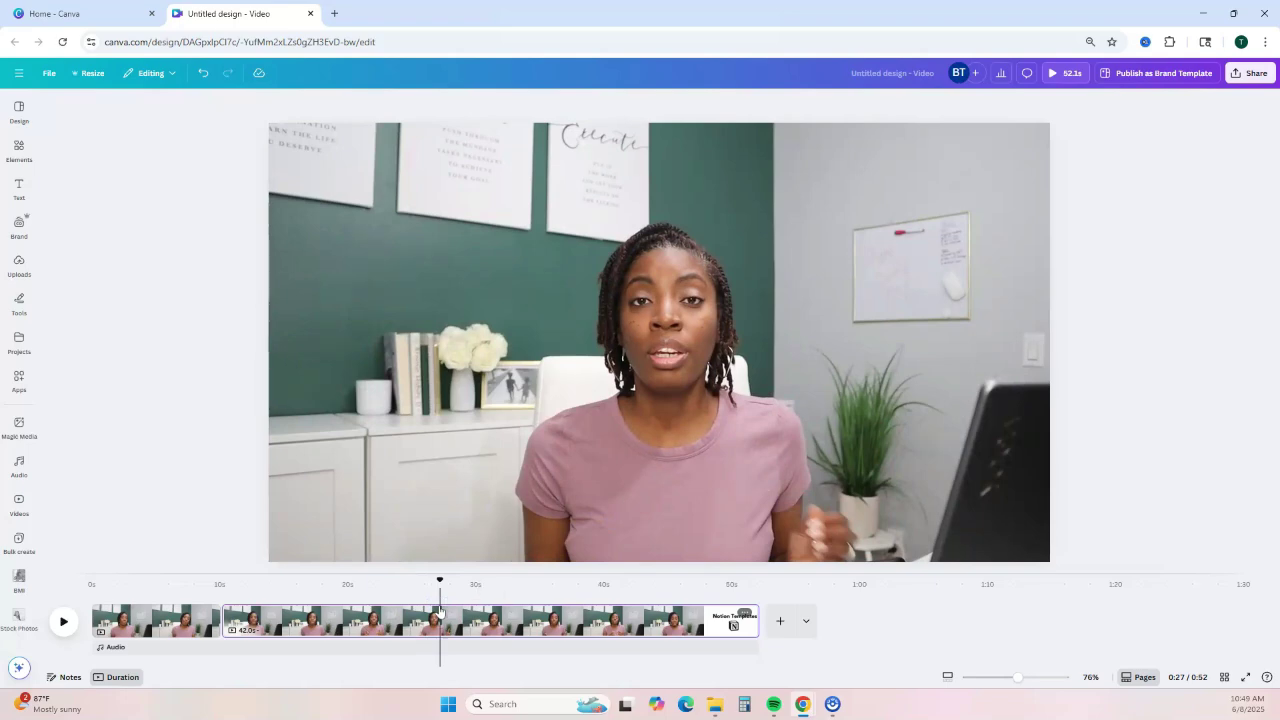
right_click(440, 612)
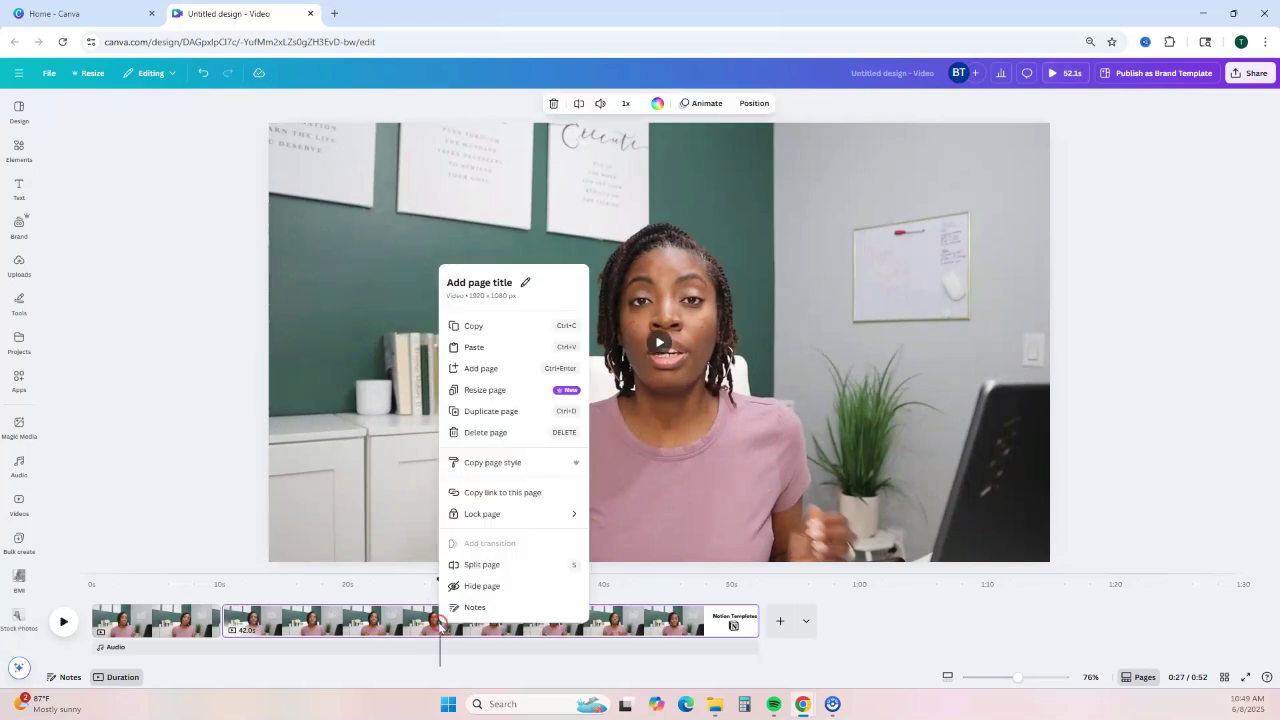
click(494, 564)
Step: Delete the middle video page, which spans 10 to 27 seconds on the timeline
click(327, 622)
mouse_move(327, 622)
mouse_down()
mouse_move(414, 614)
mouse_move(334, 609)
mouse_move(333, 622)
mouse_up()
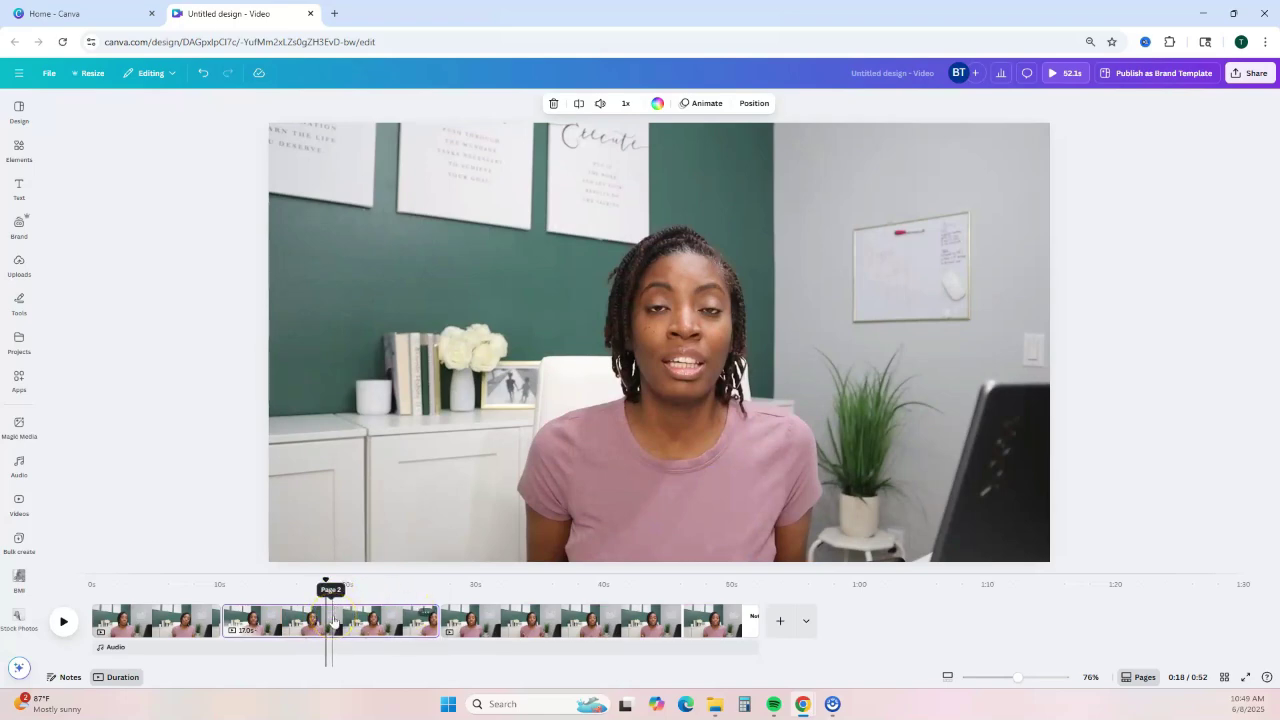
click(315, 620)
click(258, 615)
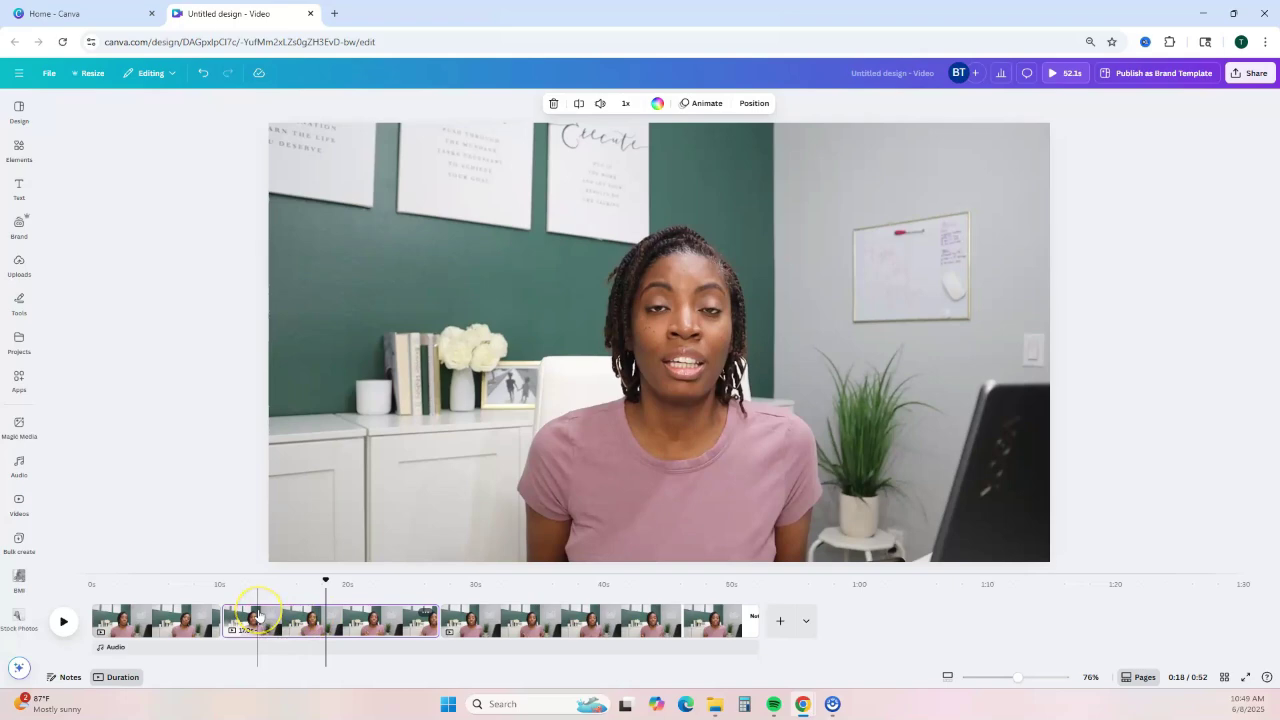
click(421, 612)
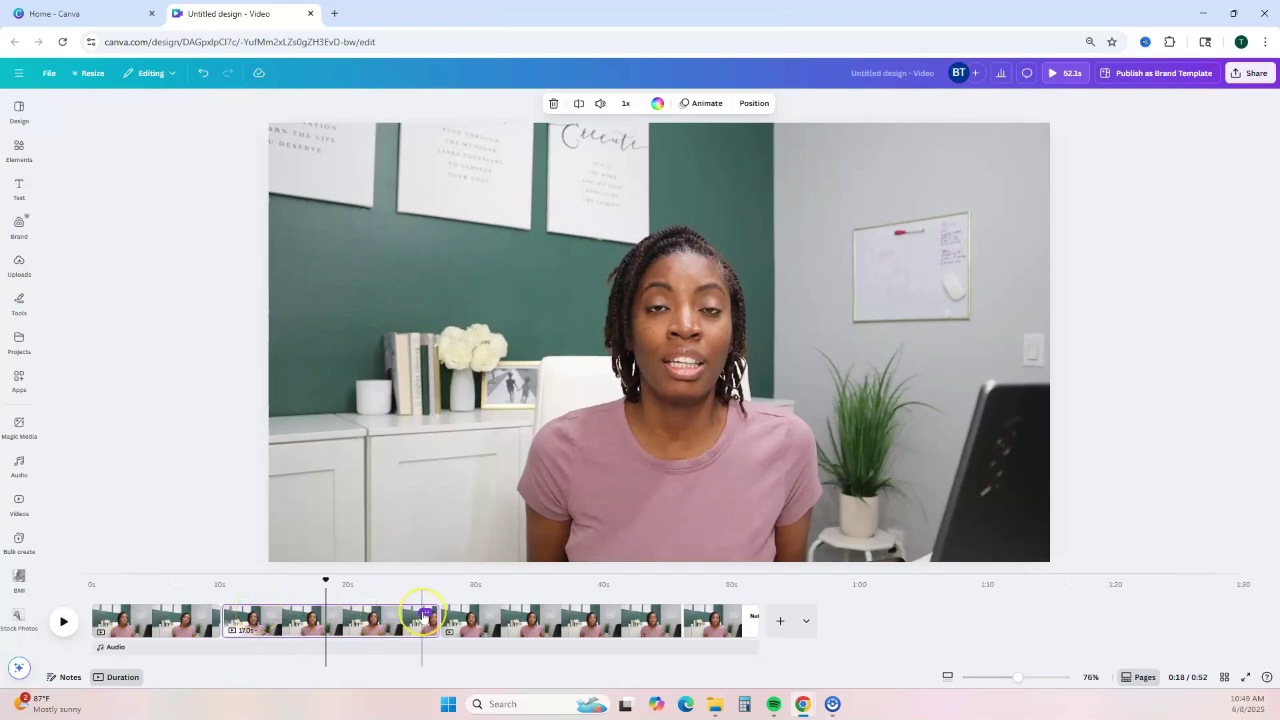
click(426, 615)
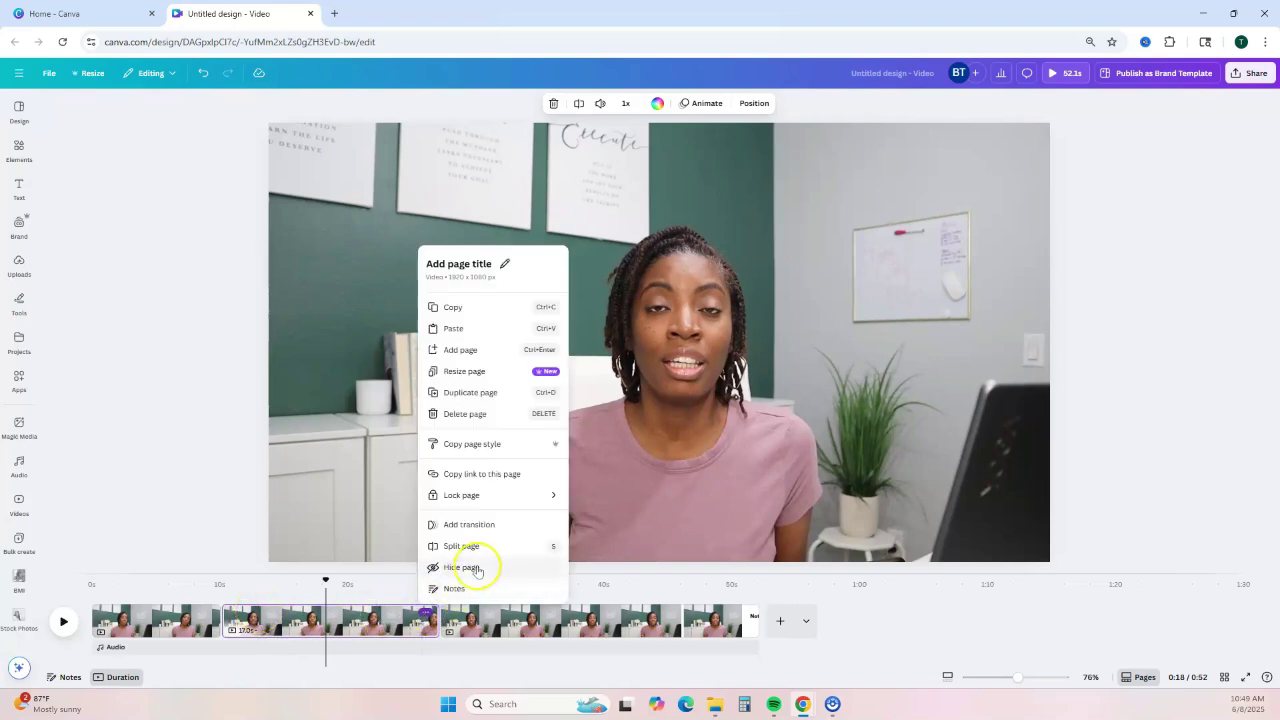
click(479, 422)
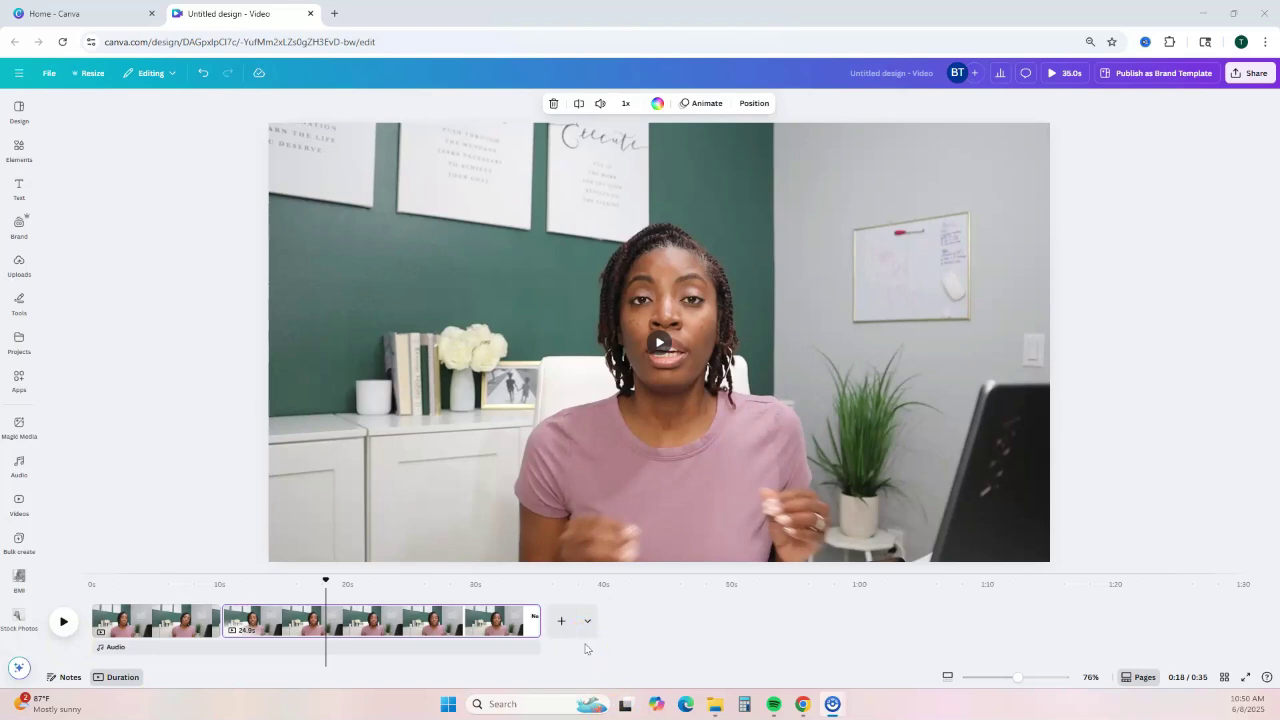
Step: Add a blank page between the two video pages and delete it again
click(226, 584)
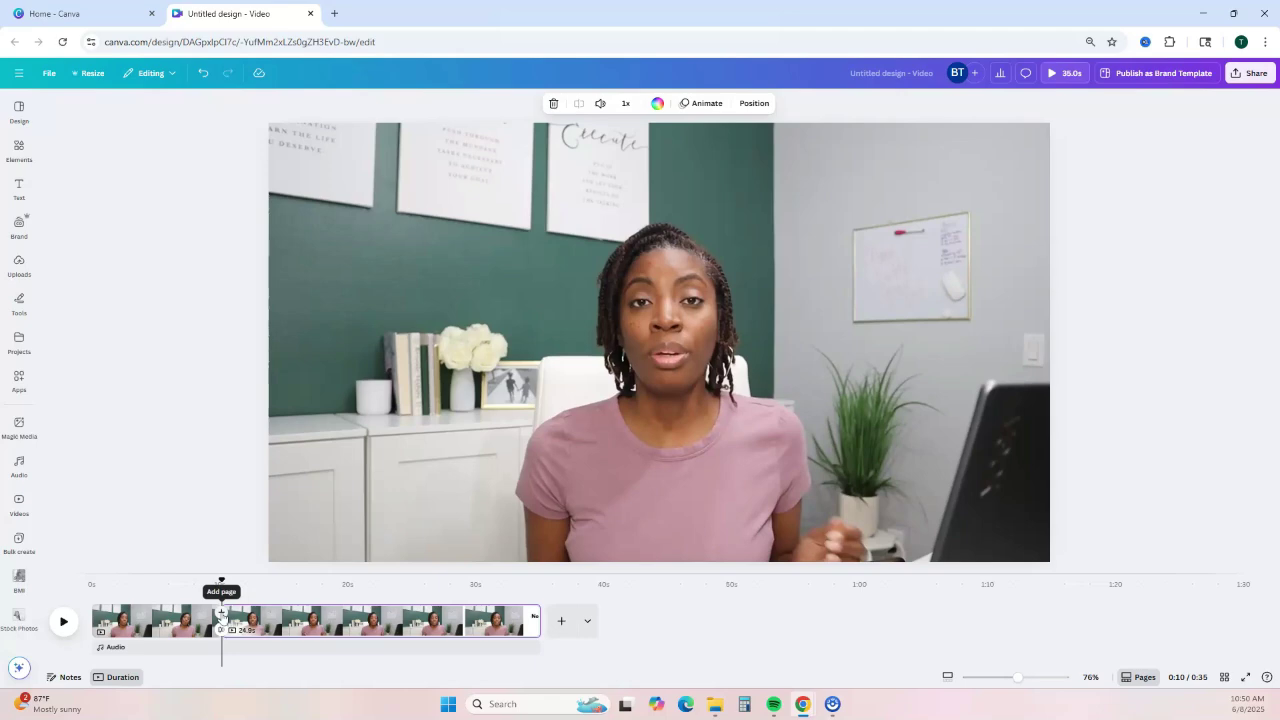
click(221, 612)
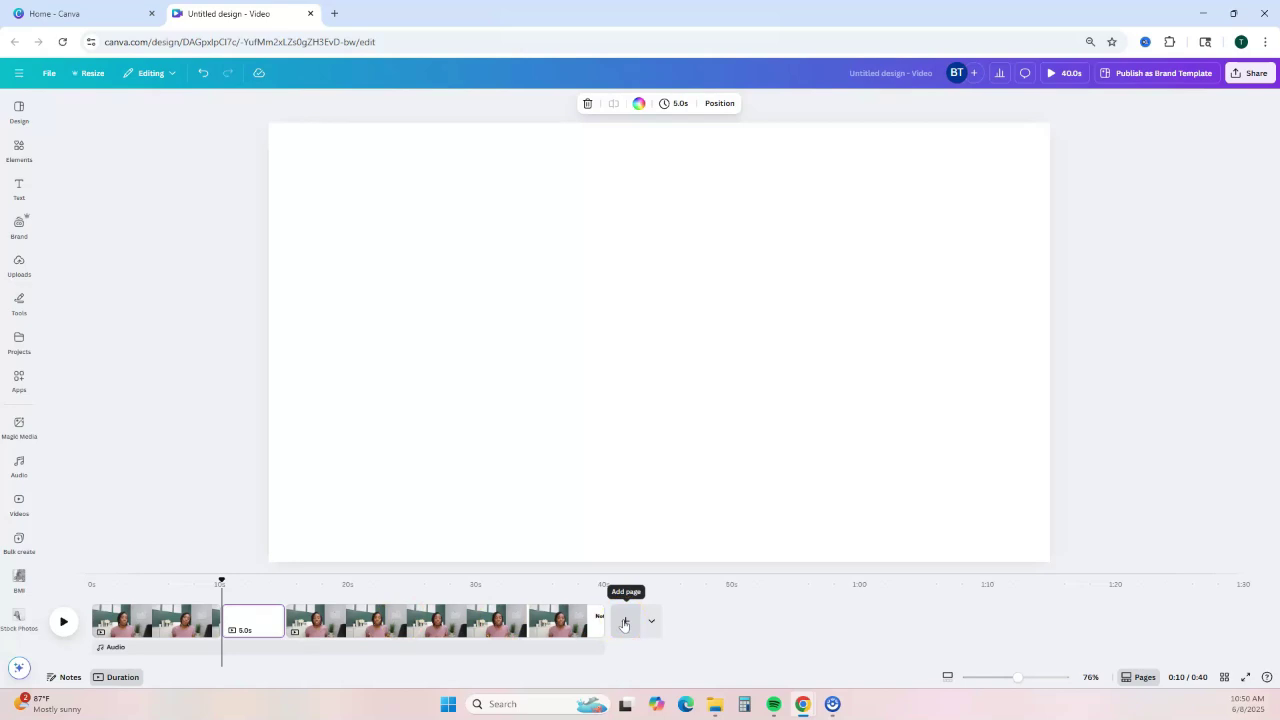
click(270, 612)
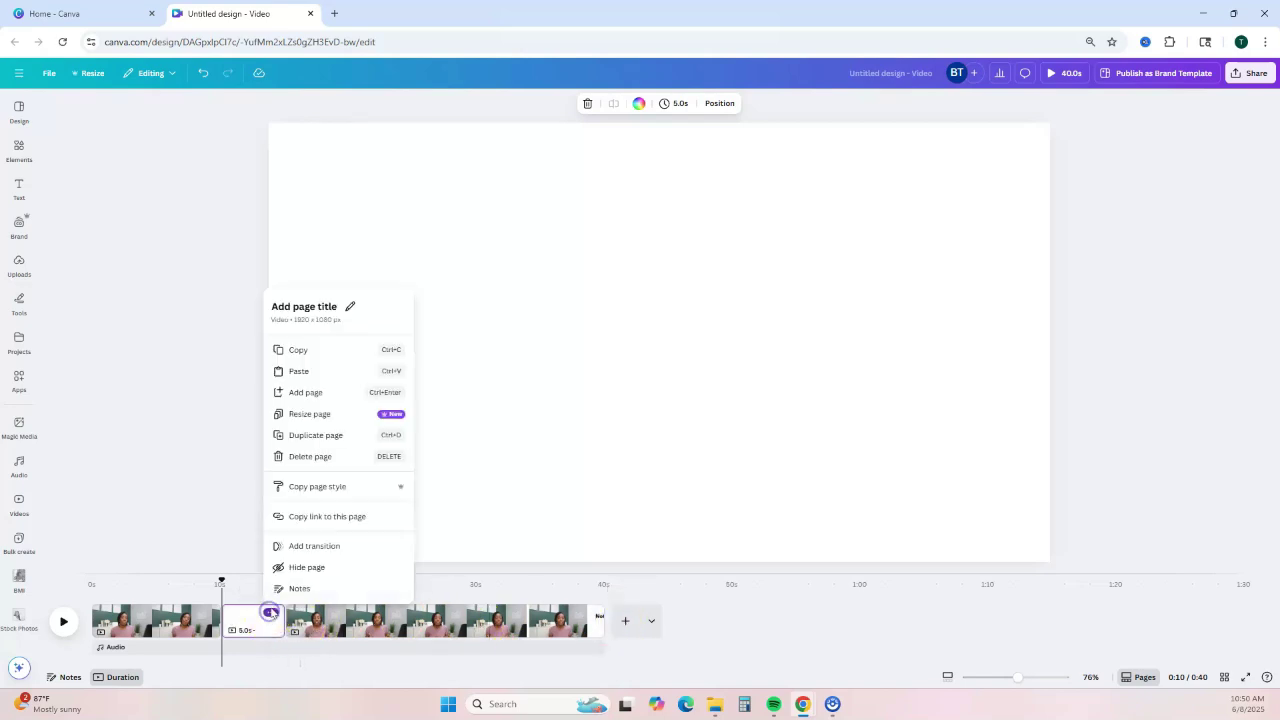
click(315, 457)
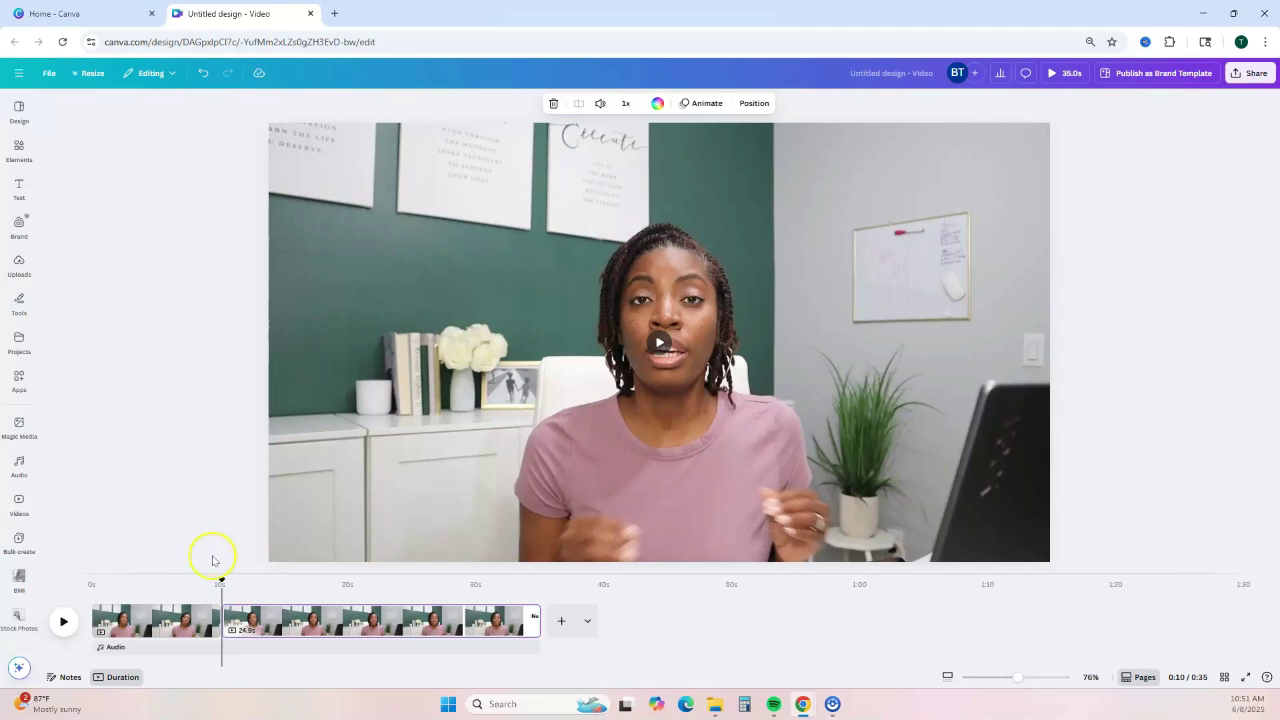
Step: Add a leftward Slide transition lasting 0.5 s between the two video pages
mouse_move(221, 615)
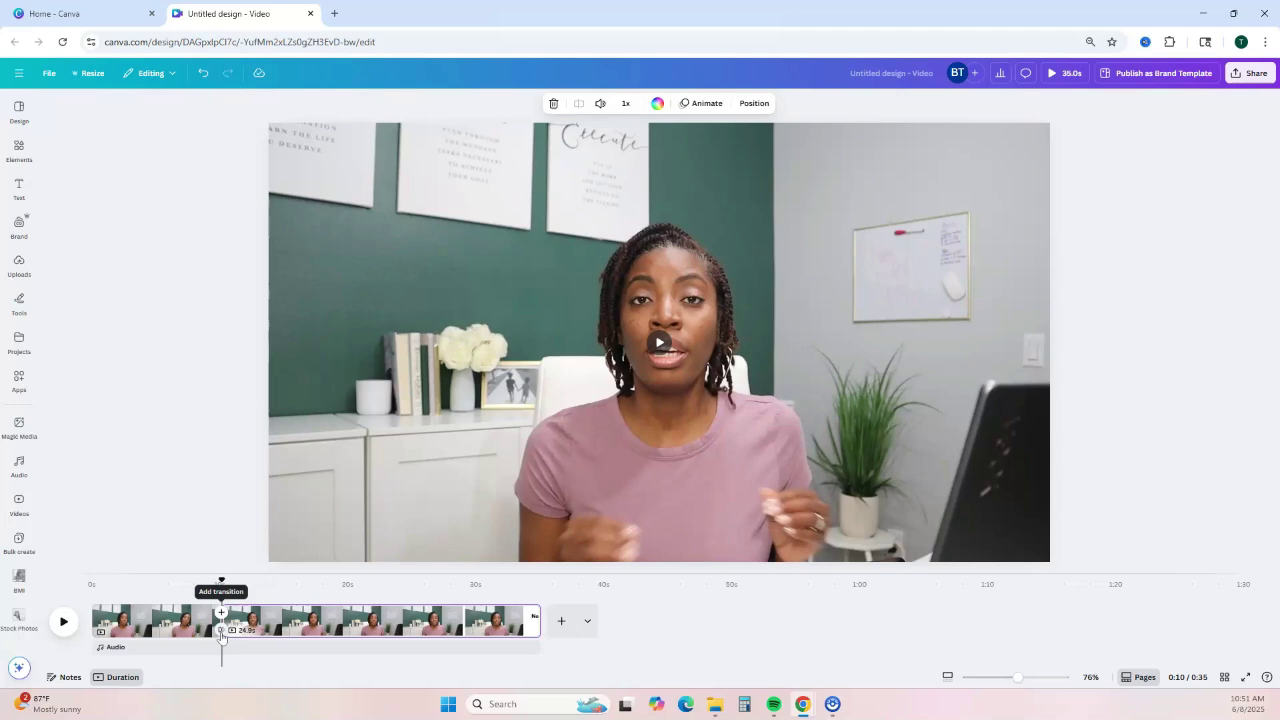
click(221, 630)
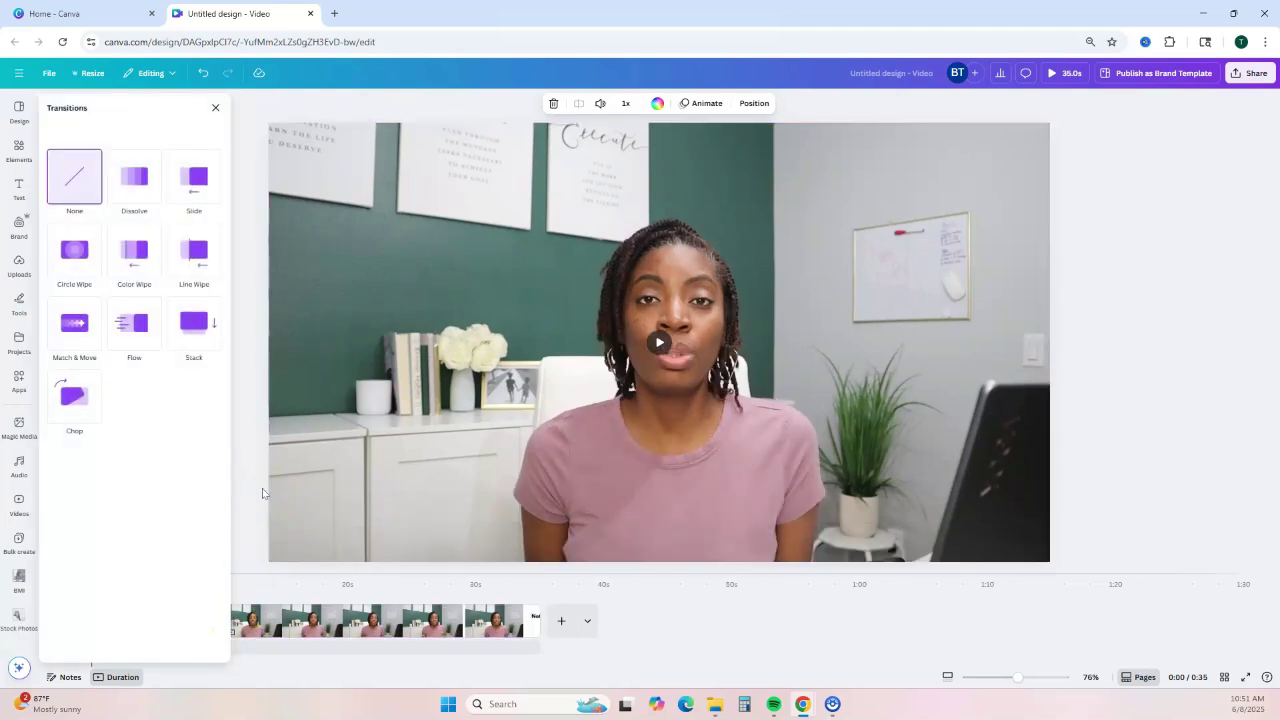
click(207, 463)
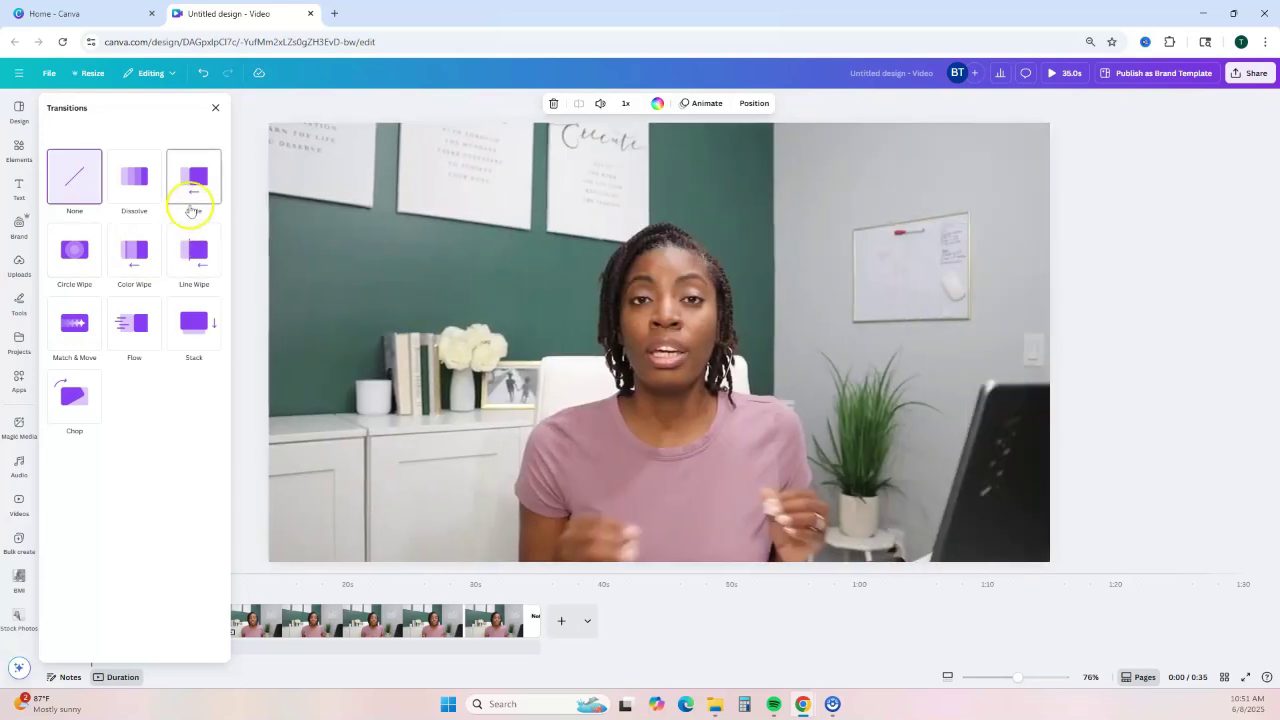
click(188, 198)
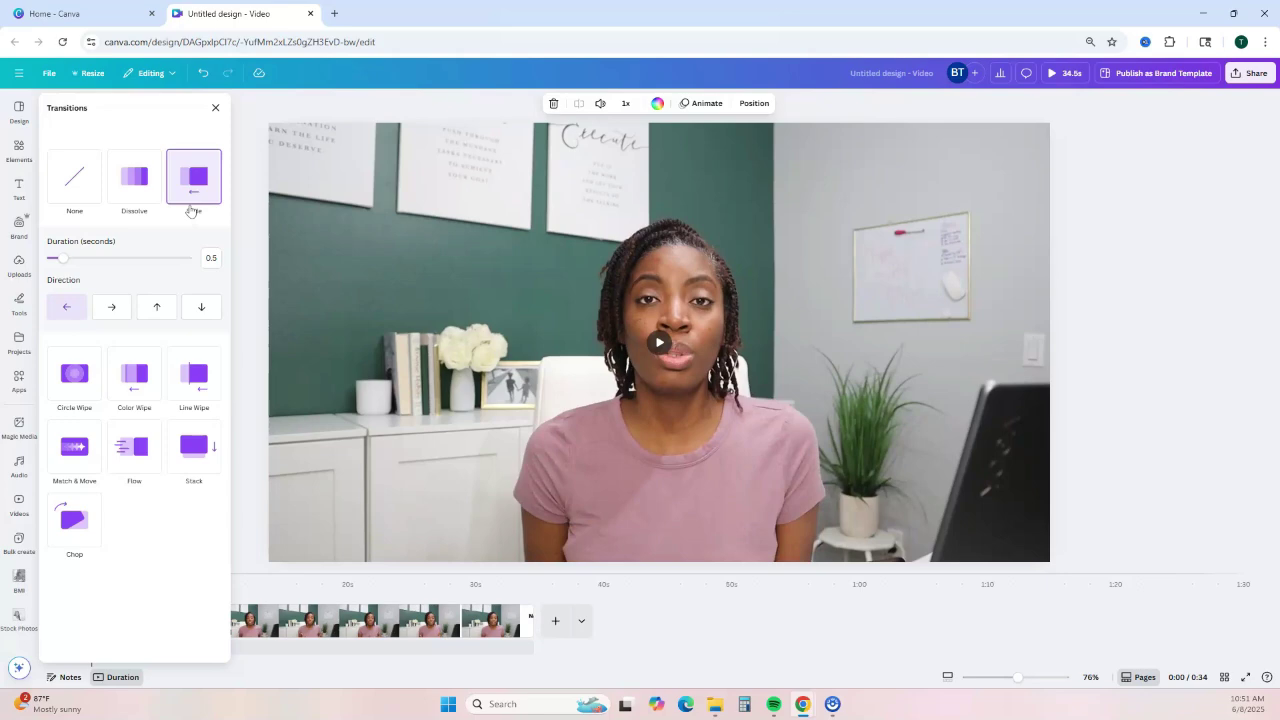
click(128, 249)
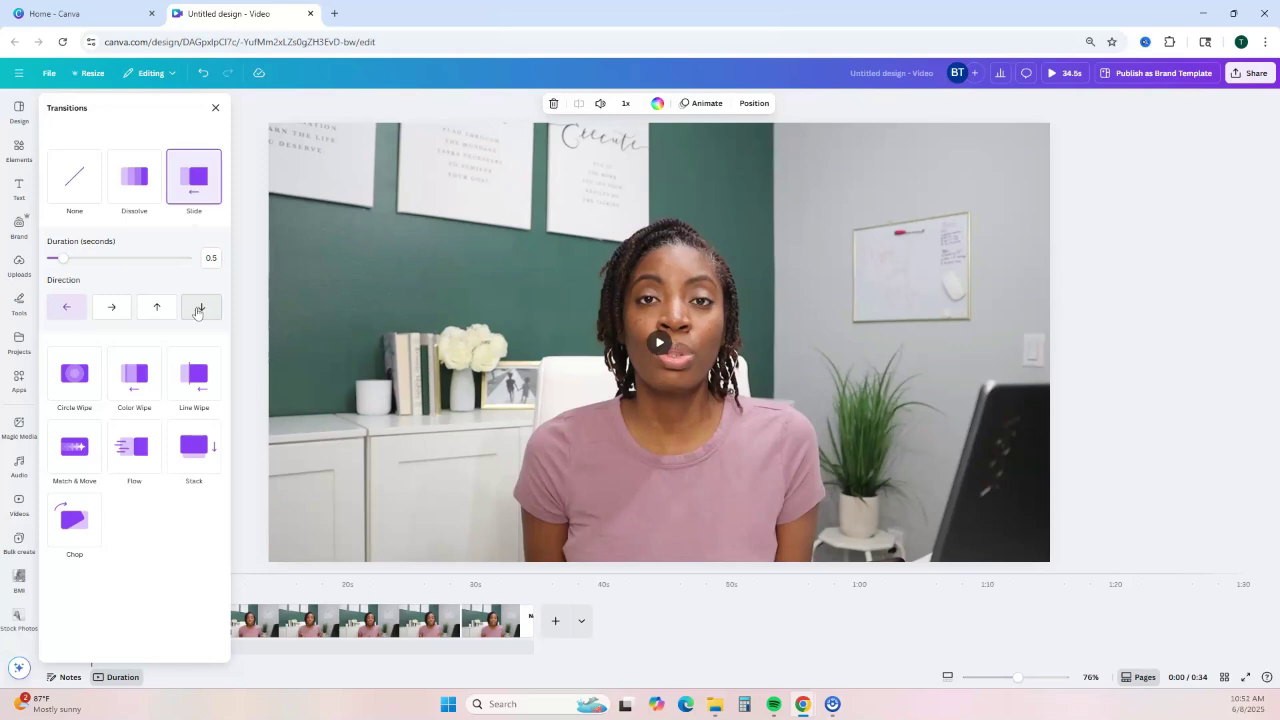
click(215, 107)
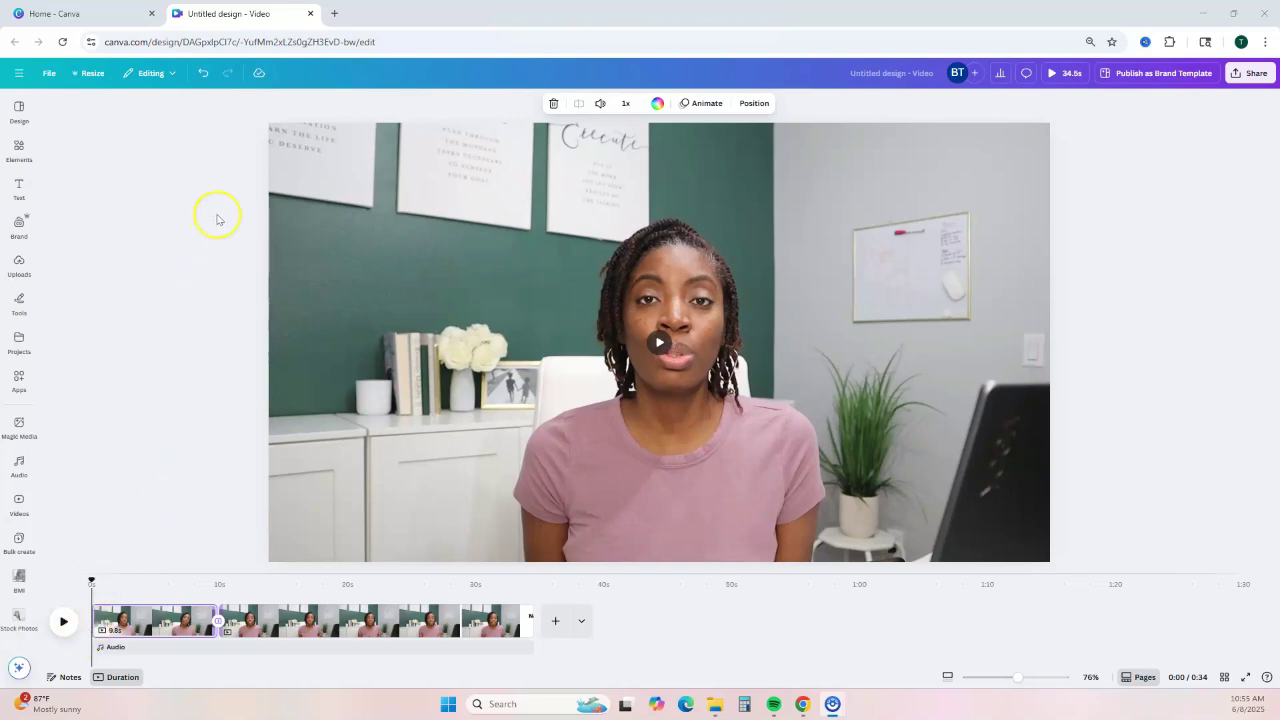
Step: Add the recently used stock video of a woman with a laptop to the first page
click(16, 150)
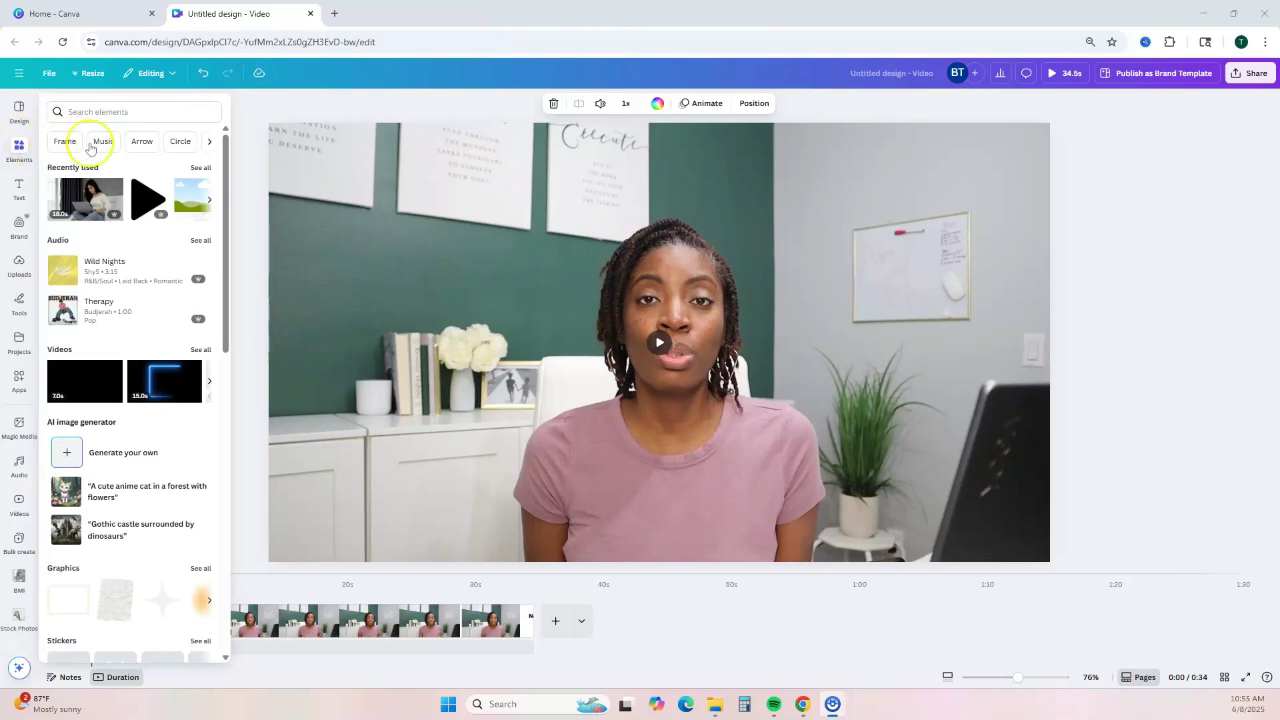
click(17, 128)
click(16, 150)
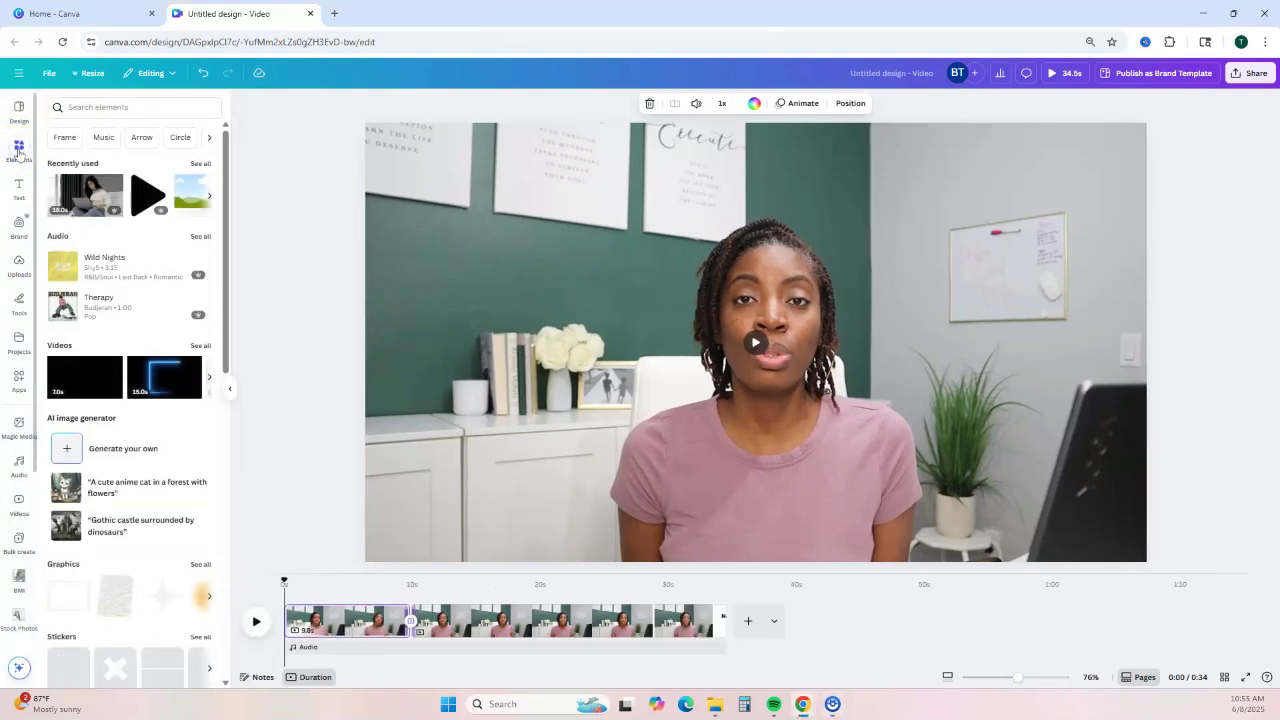
click(201, 347)
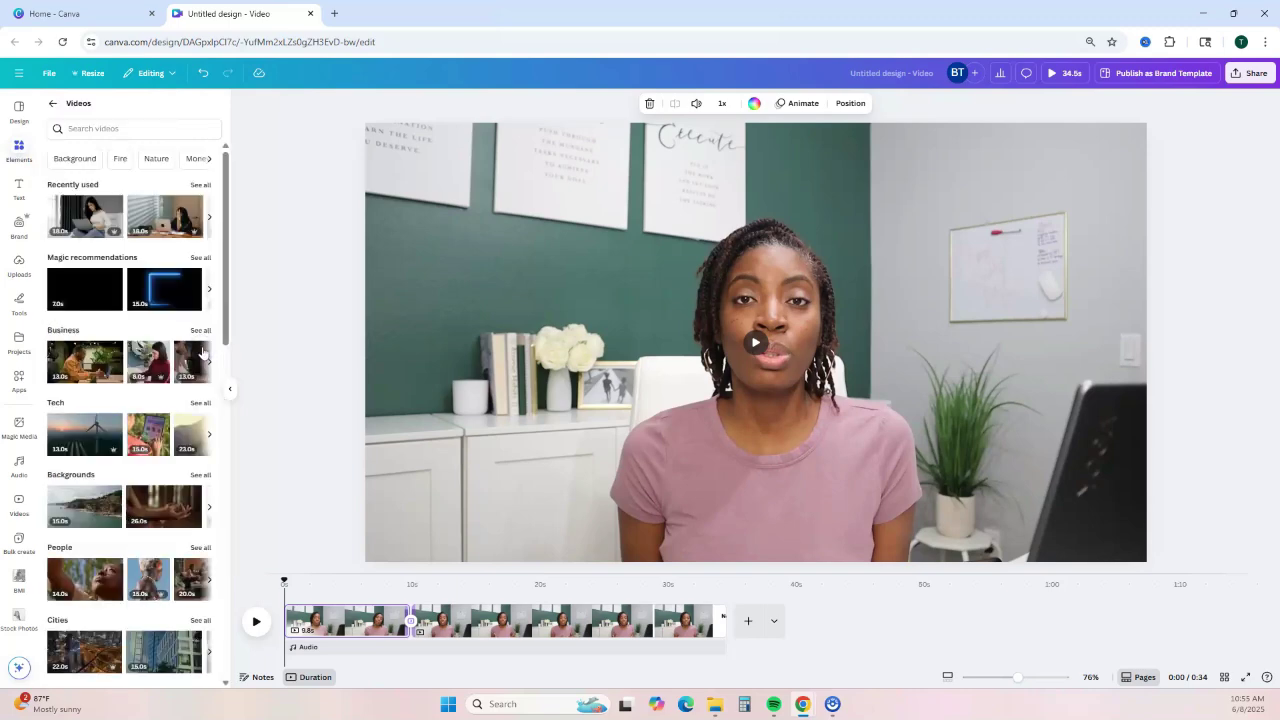
click(200, 346)
click(95, 418)
click(76, 220)
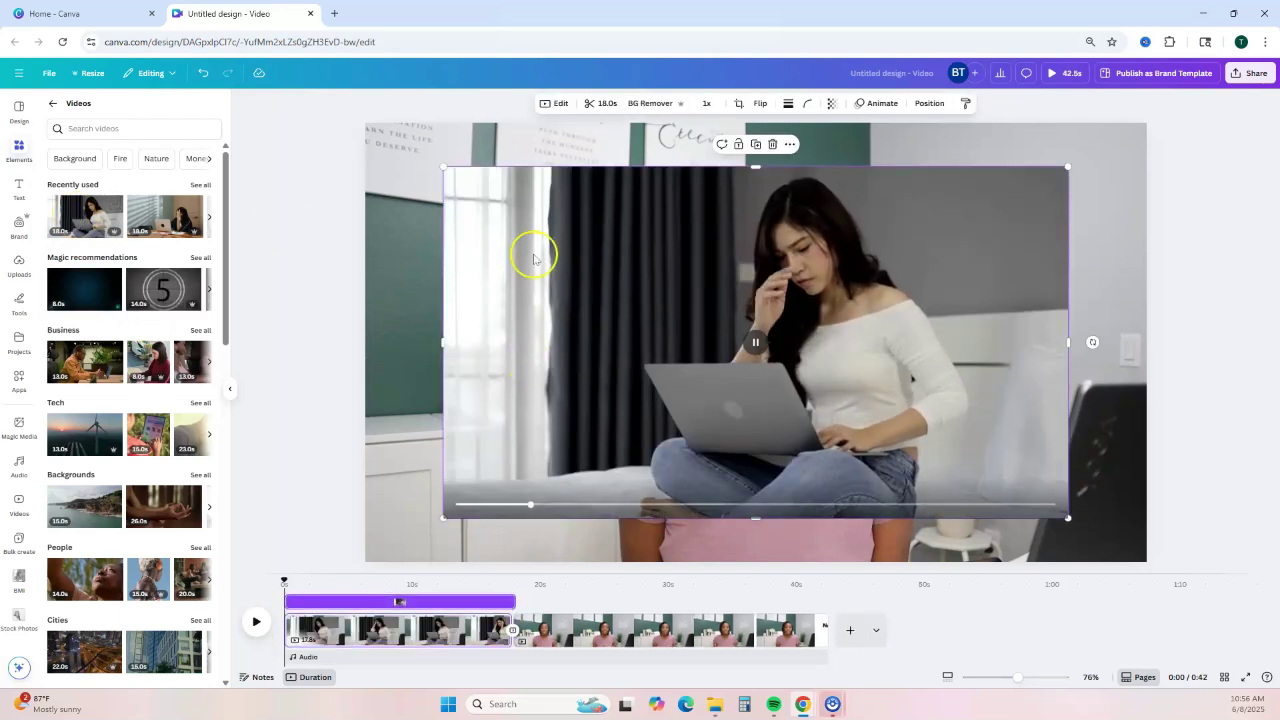
Step: Move and enlarge the stock video to cover the whole page, and delete it from the design
drag(609, 354, 516, 293)
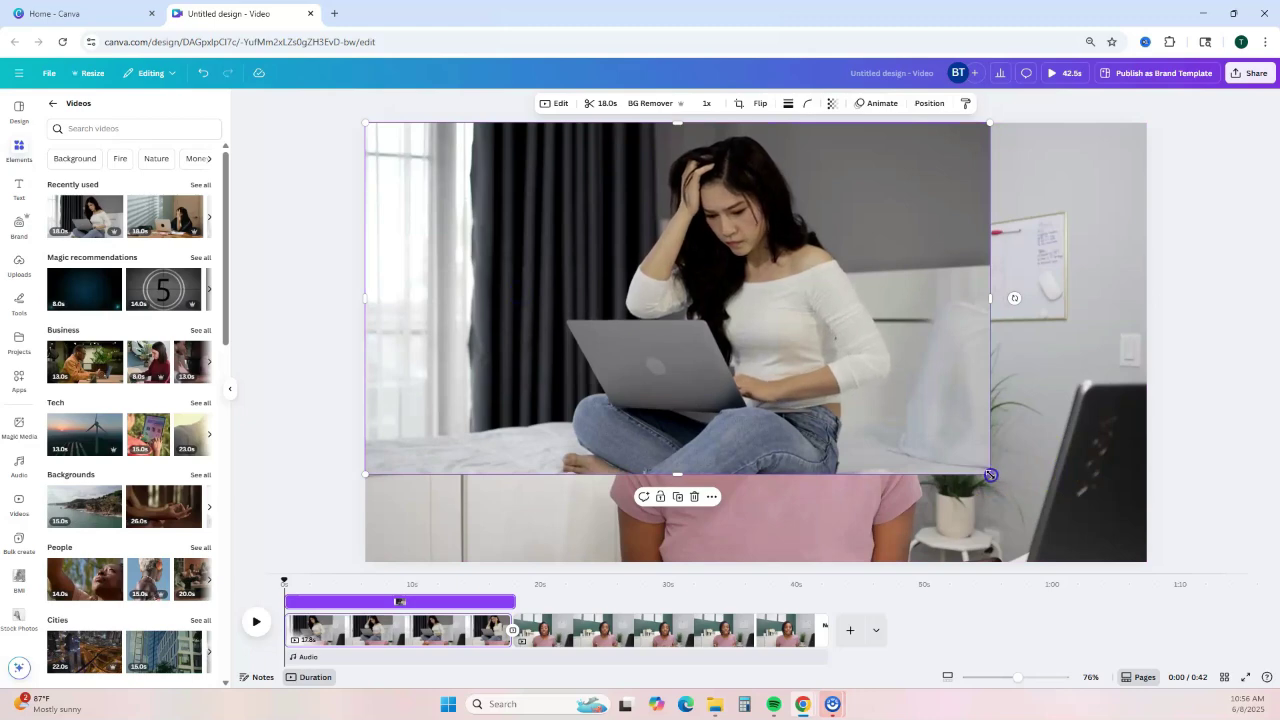
drag(988, 474, 1146, 553)
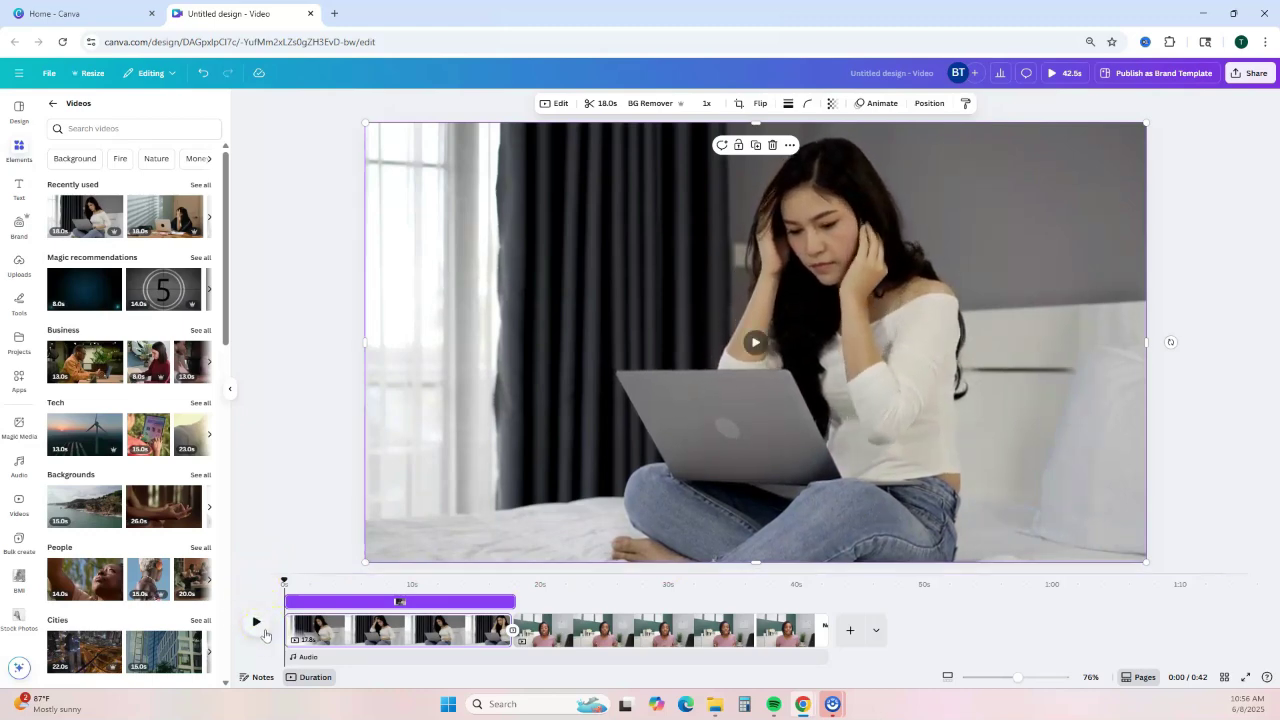
click(792, 157)
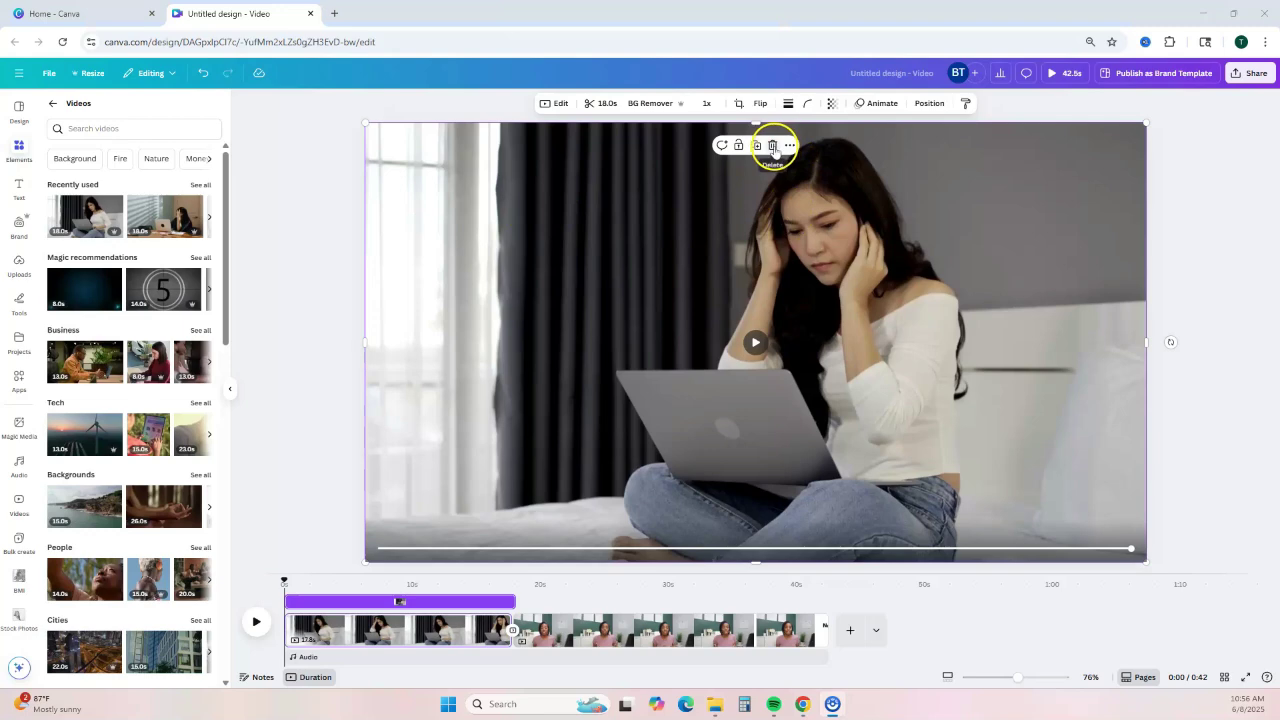
click(773, 146)
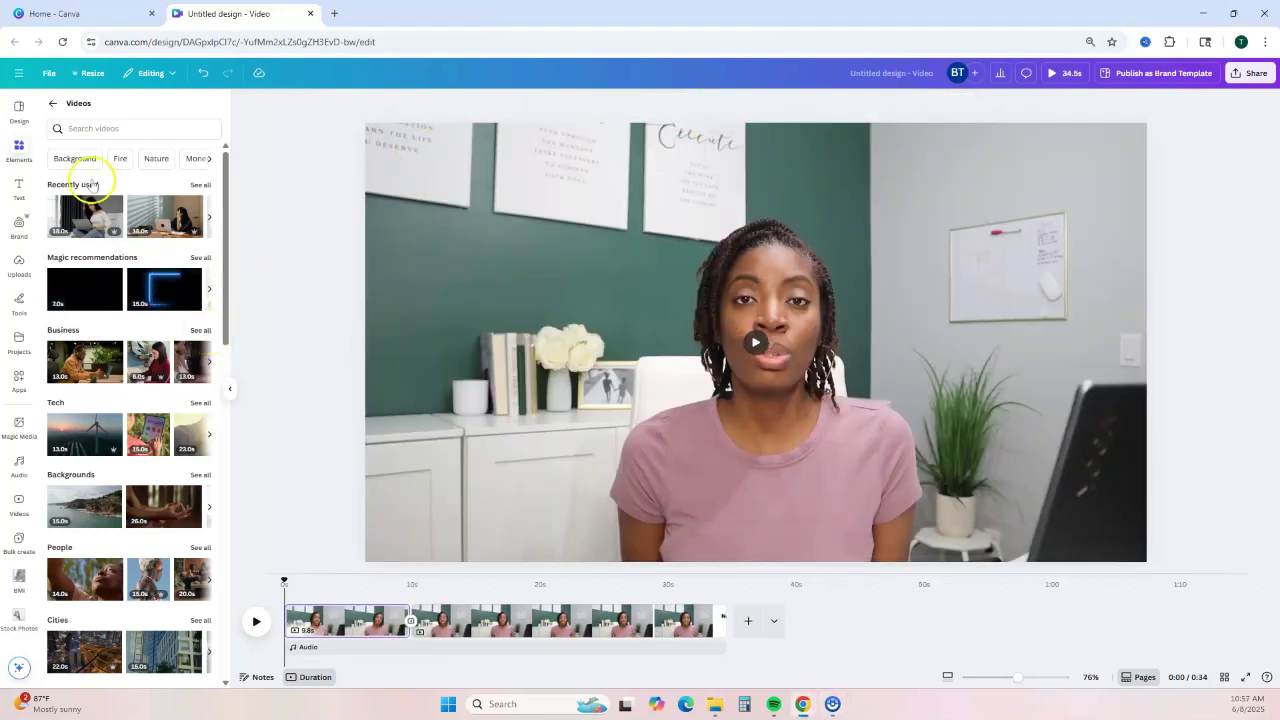
Step: Add a default text box to the first page and place it on the green wall beside the speaker
click(16, 183)
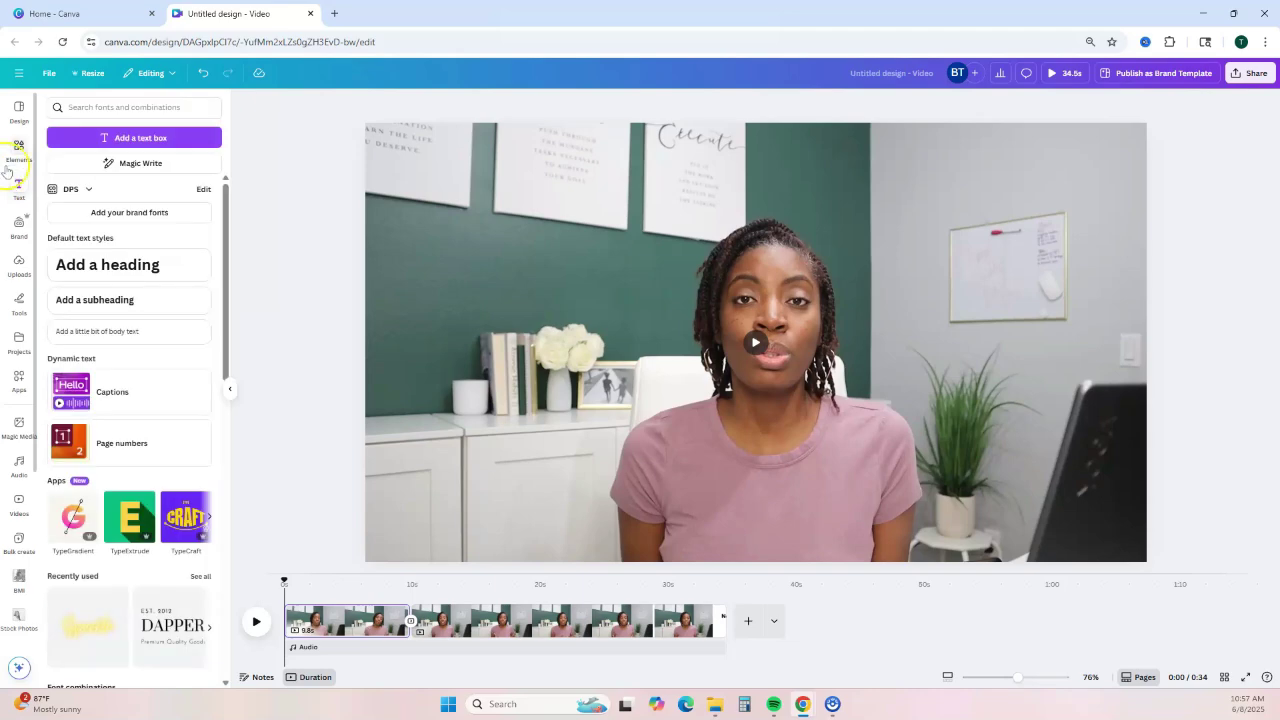
click(124, 141)
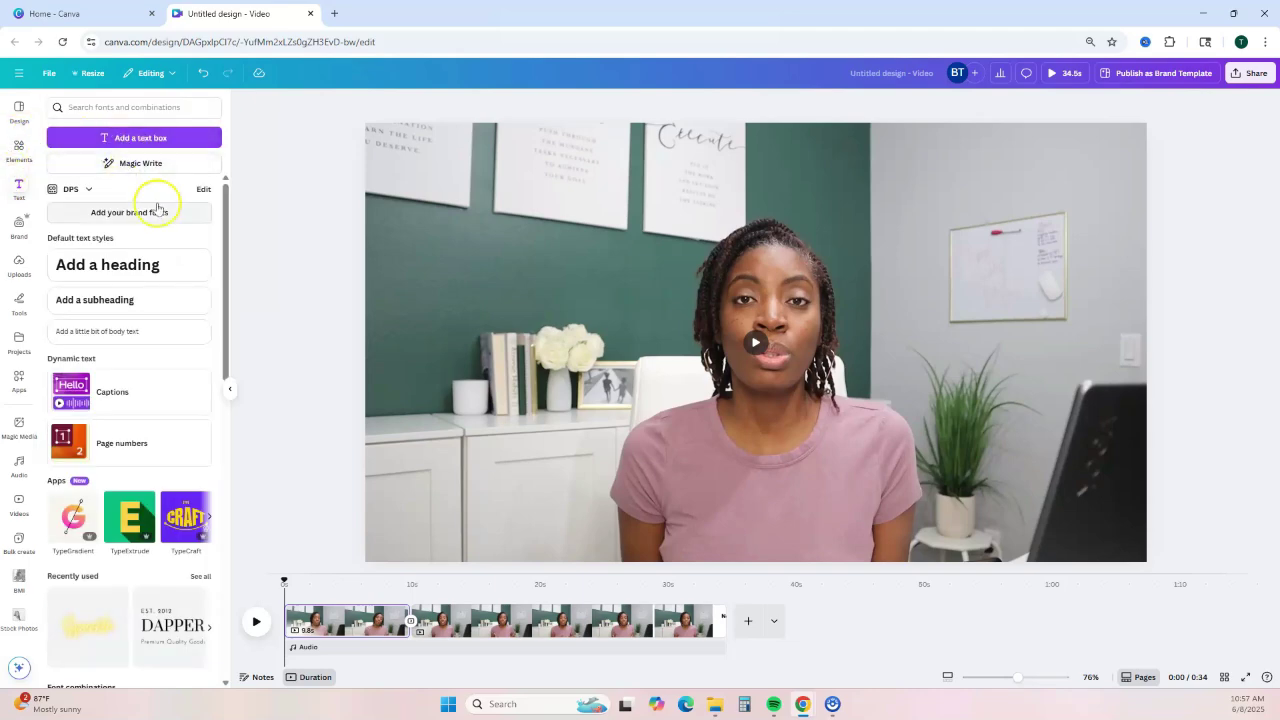
click(140, 138)
drag(762, 375, 537, 335)
drag(615, 300, 631, 174)
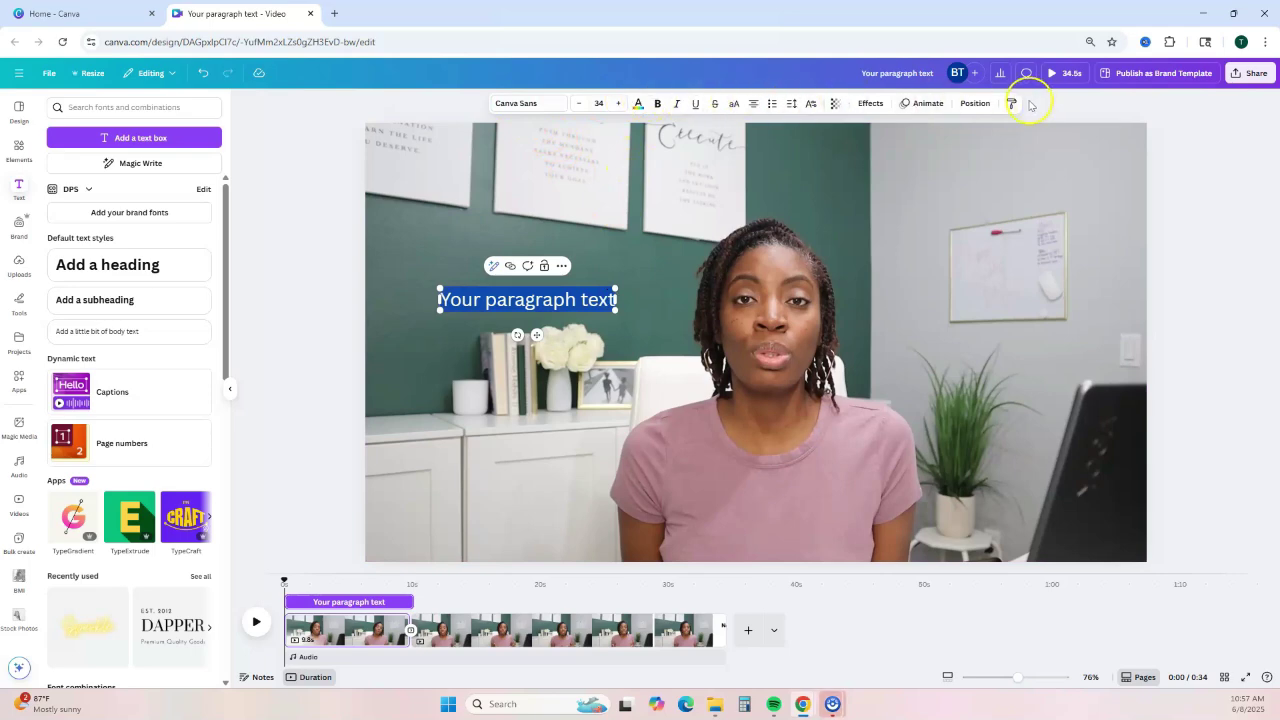
Step: Set the text box on the green wall to League Spartan in uppercase at size 36.4 and adjust its position slightly
click(638, 103)
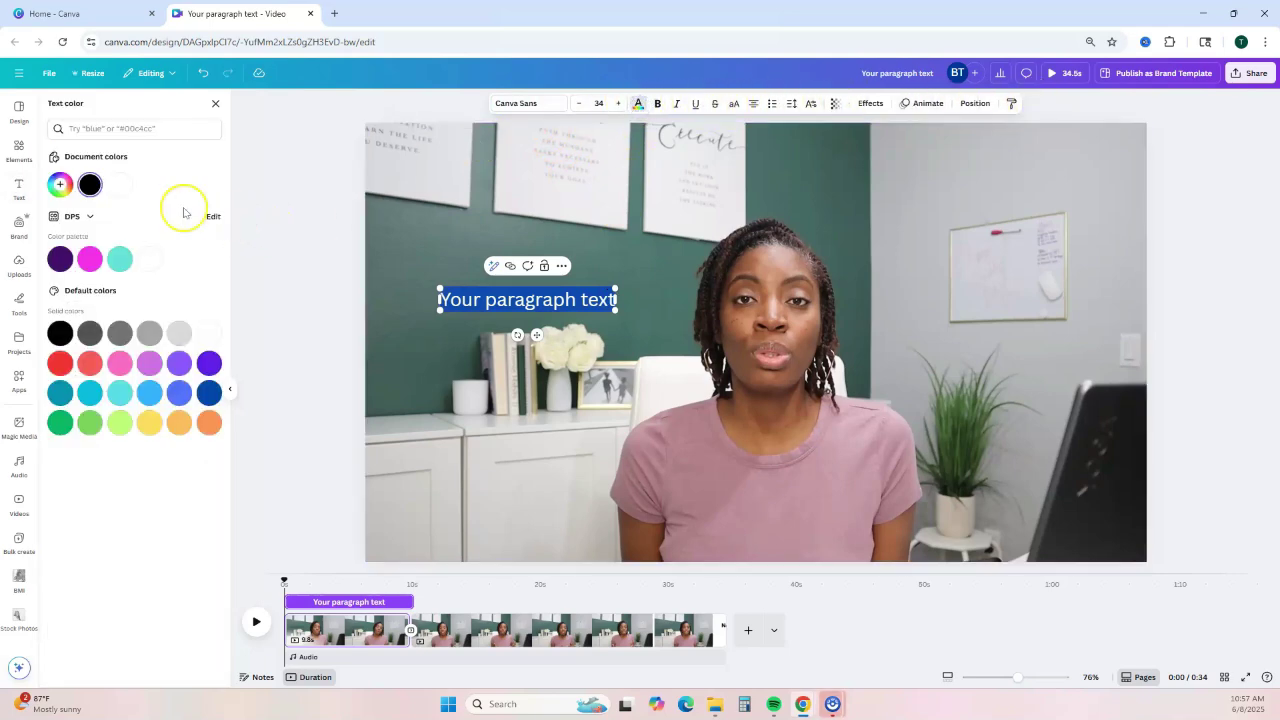
click(545, 103)
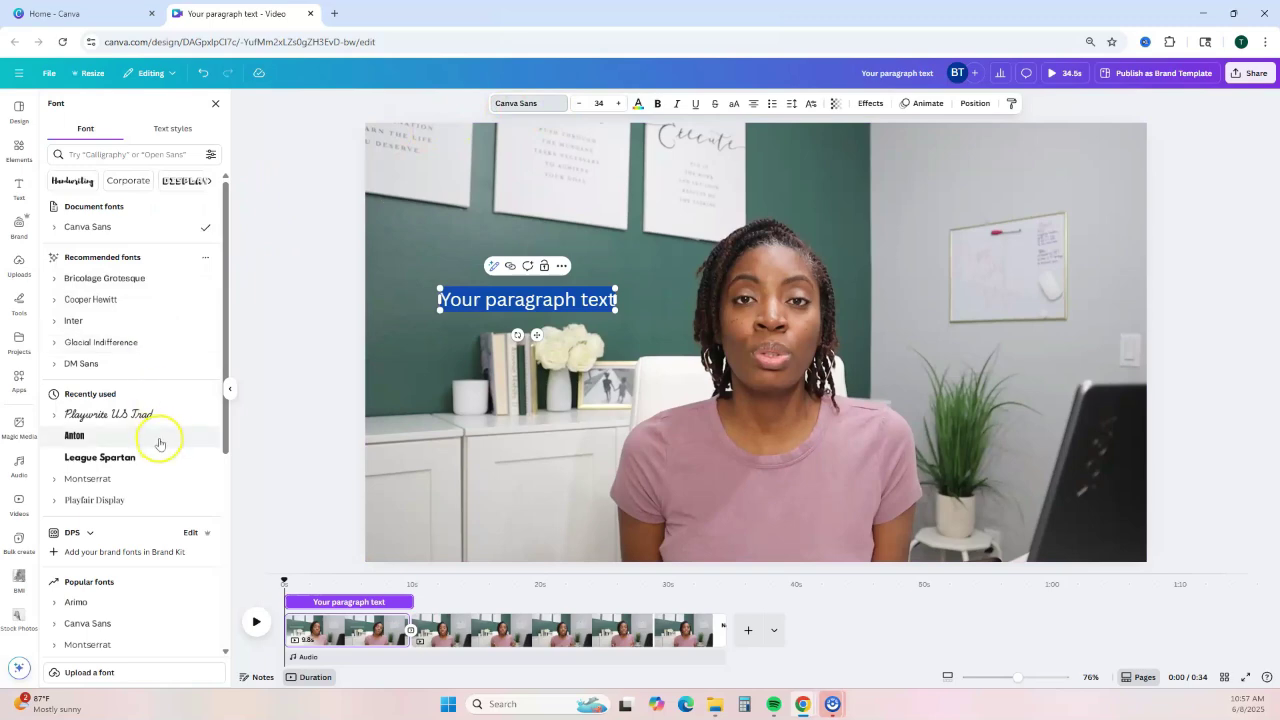
click(130, 457)
mouse_move(565, 292)
mouse_down()
mouse_move(566, 326)
mouse_move(578, 289)
mouse_move(566, 291)
mouse_up()
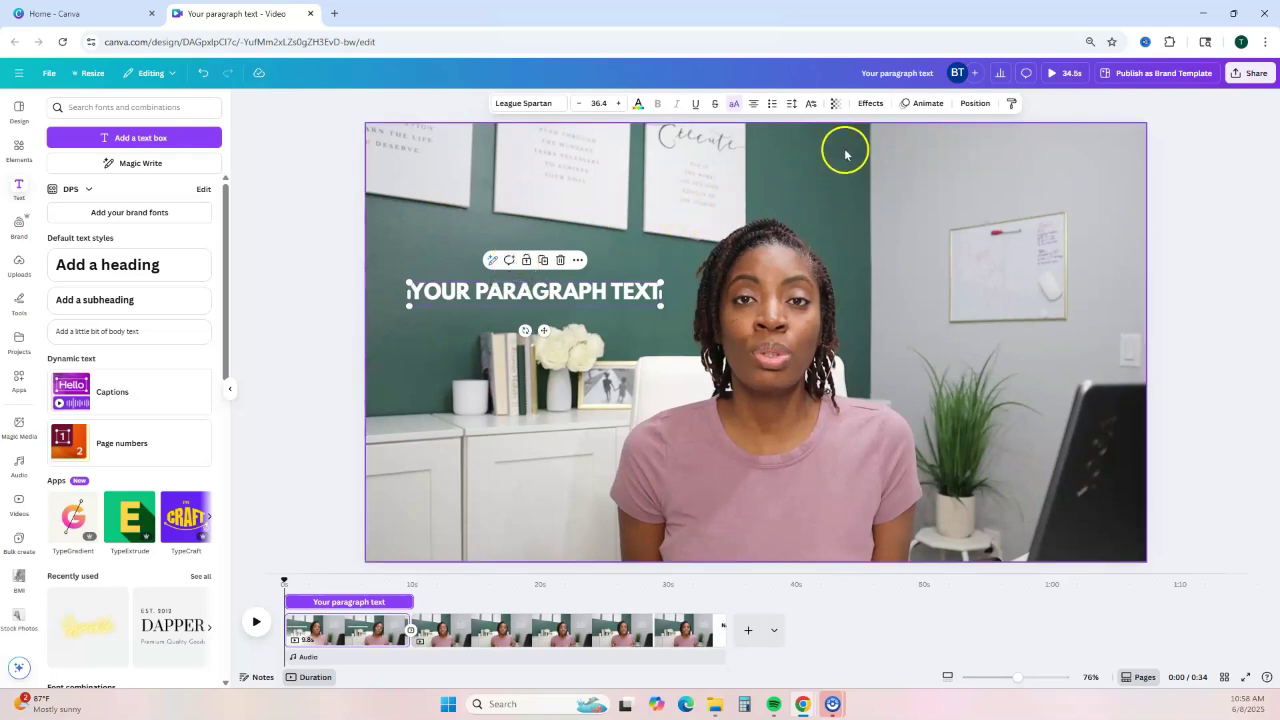
Step: Look through the animation presets available for the text box and preview Pan
click(929, 105)
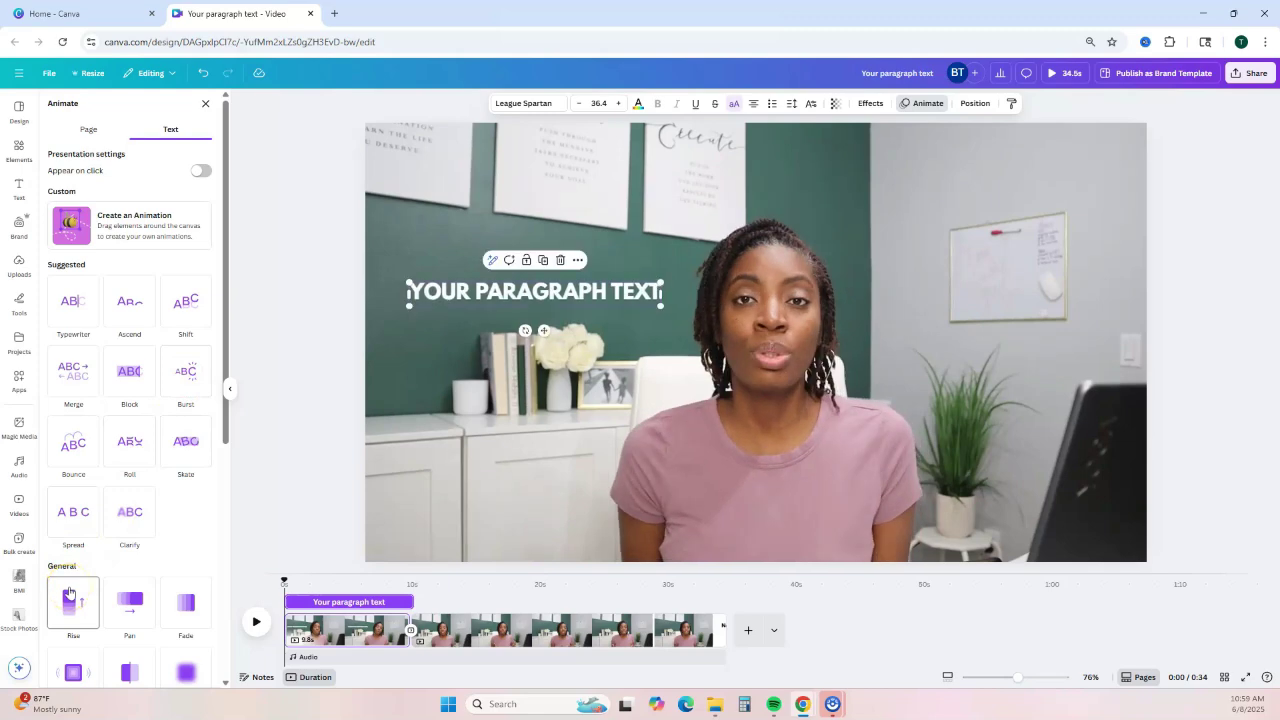
scroll(68, 593, down, 1)
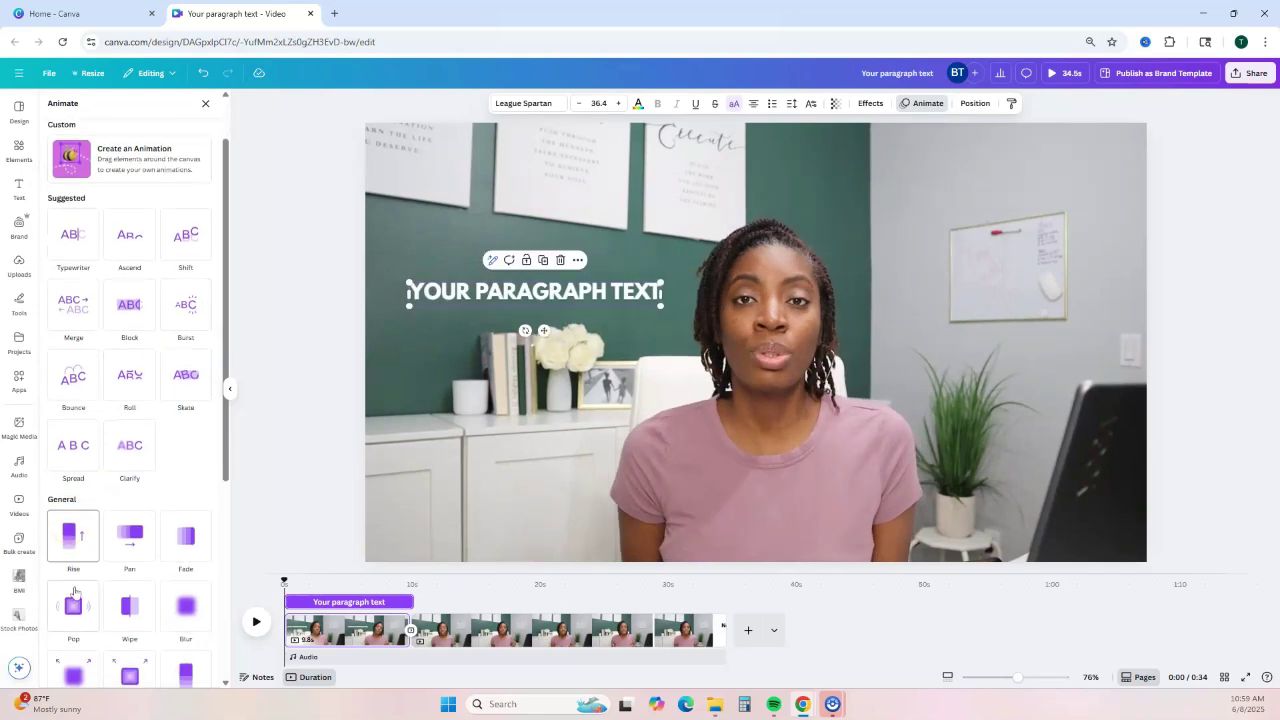
click(116, 543)
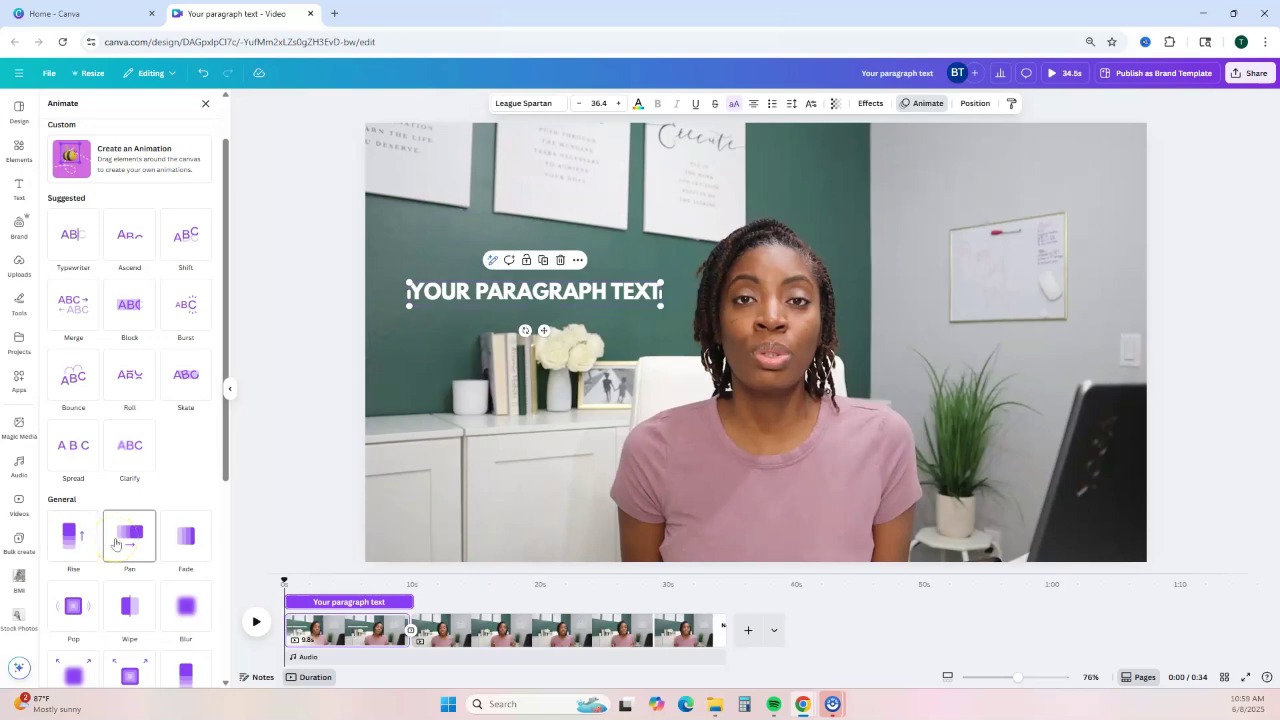
click(205, 103)
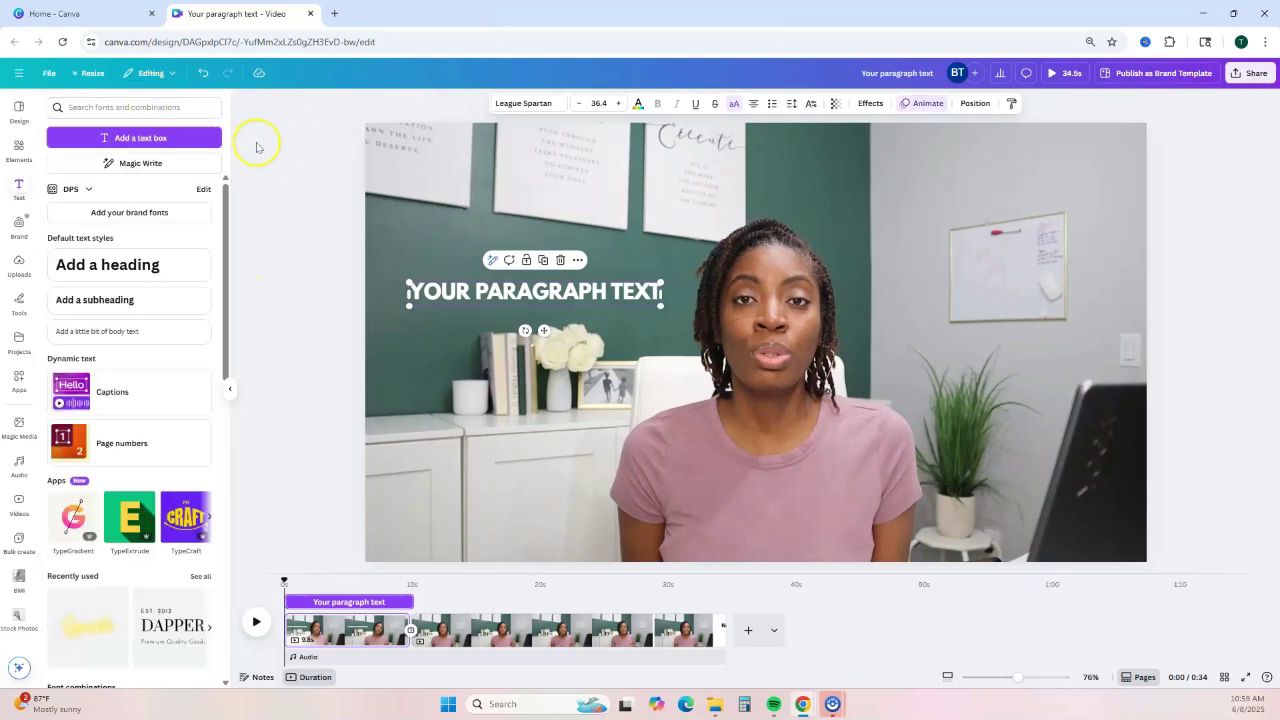
Step: Search the elements for "instagram" and add the round gradient Instagram logo to the first page
click(20, 150)
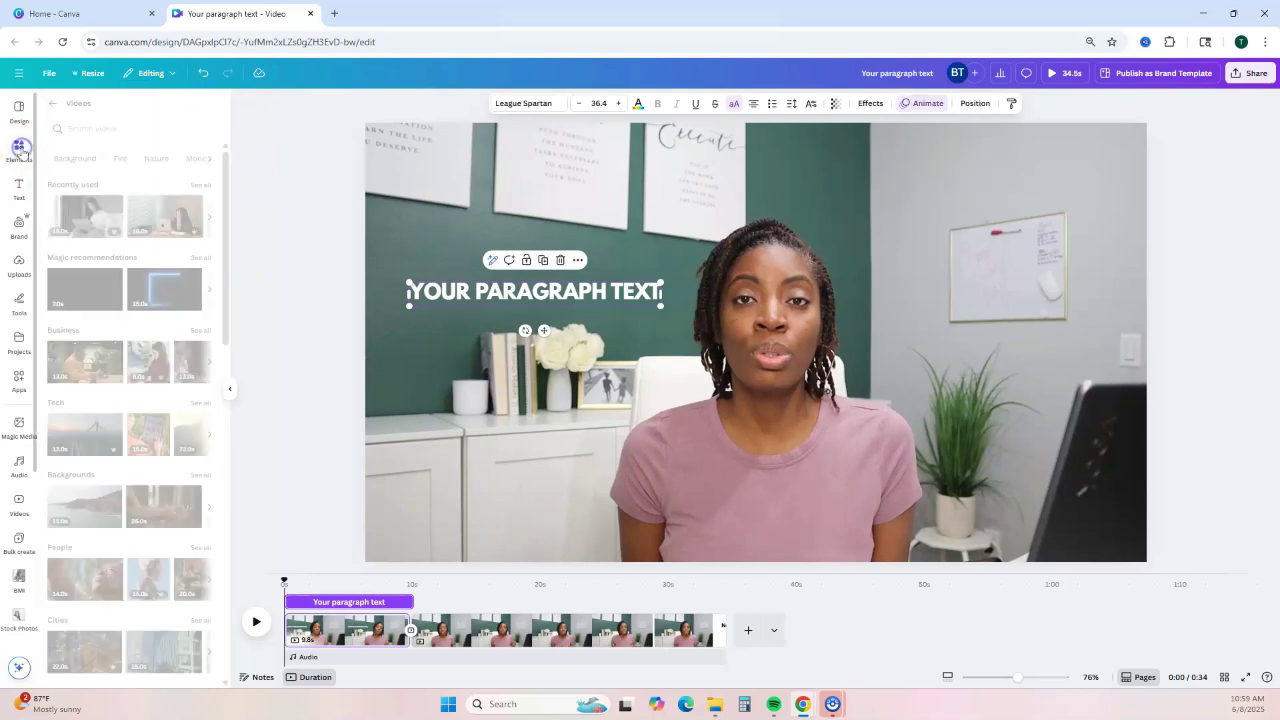
click(116, 107)
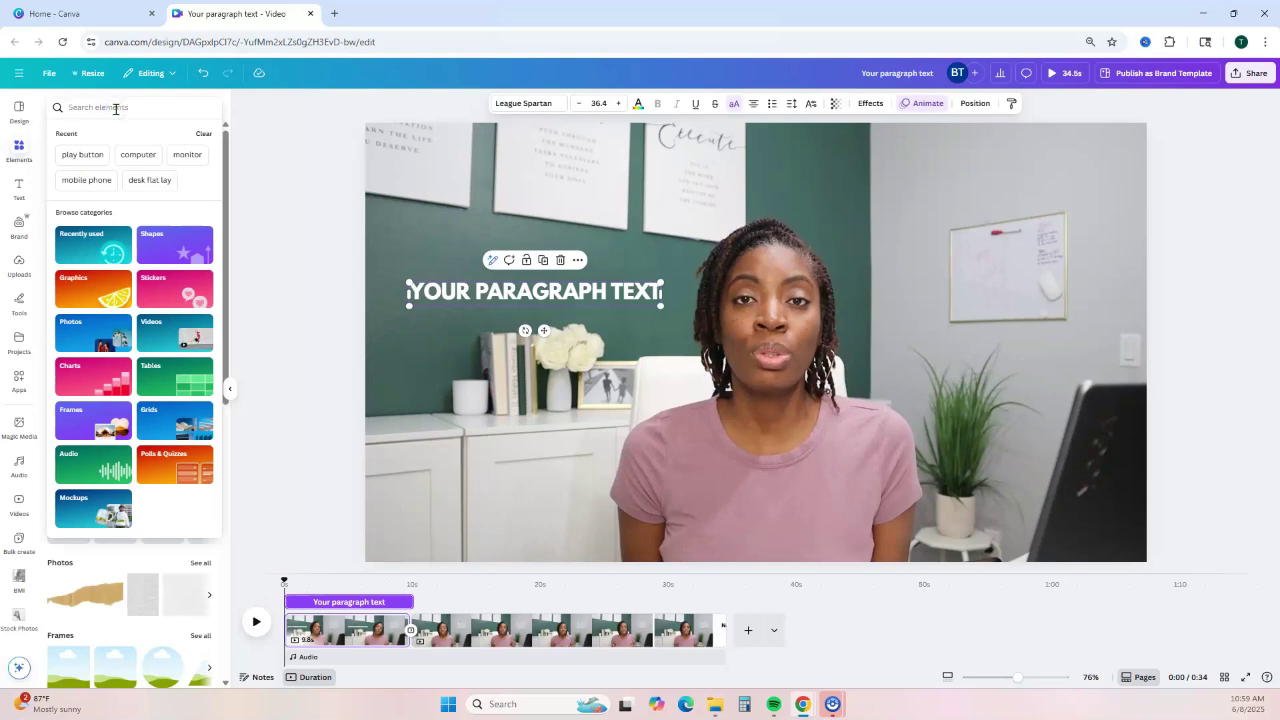
text(in)
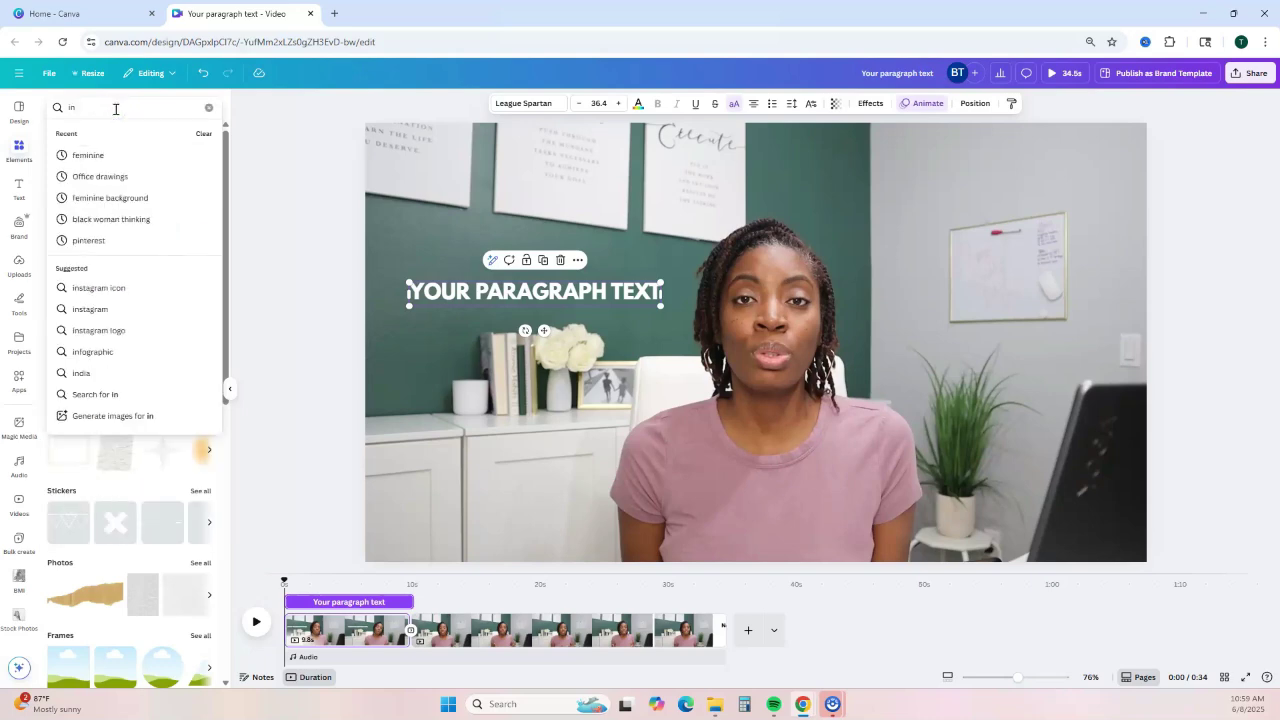
click(90, 309)
click(68, 284)
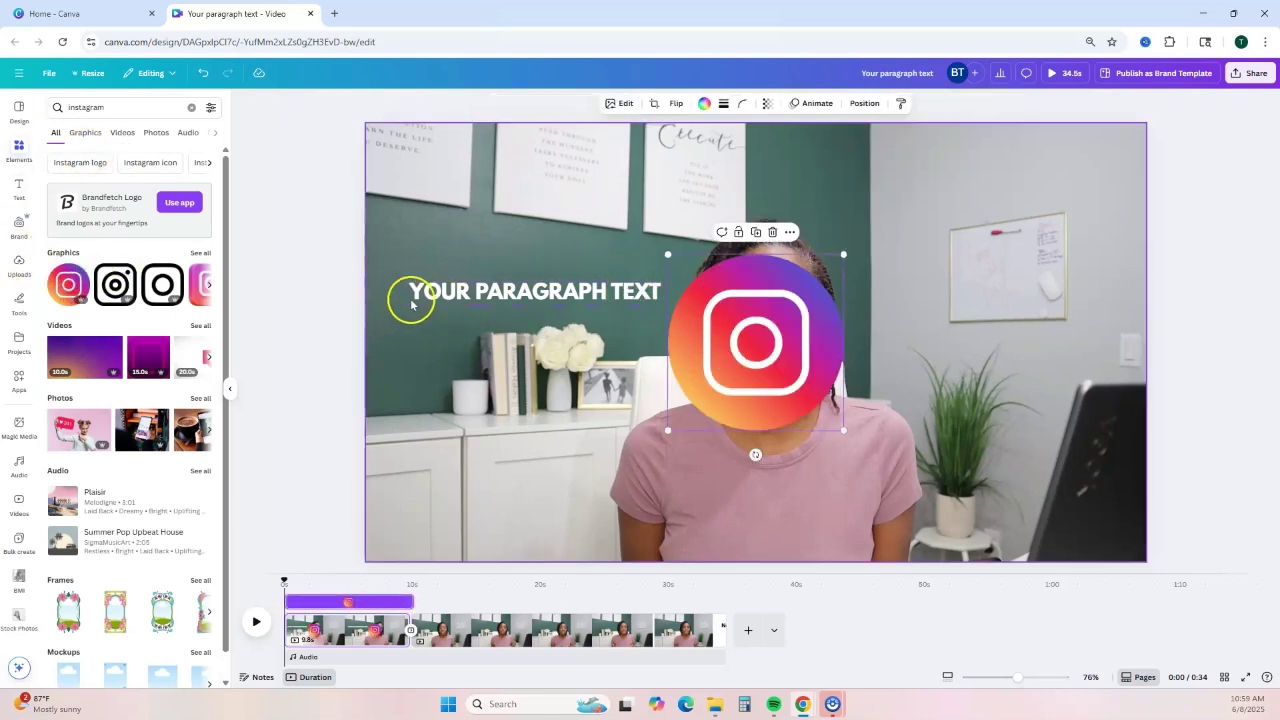
Step: Move the Instagram logo over the whiteboard beside the speaker and shrink it to roughly half its size
drag(733, 327, 954, 279)
click(926, 239)
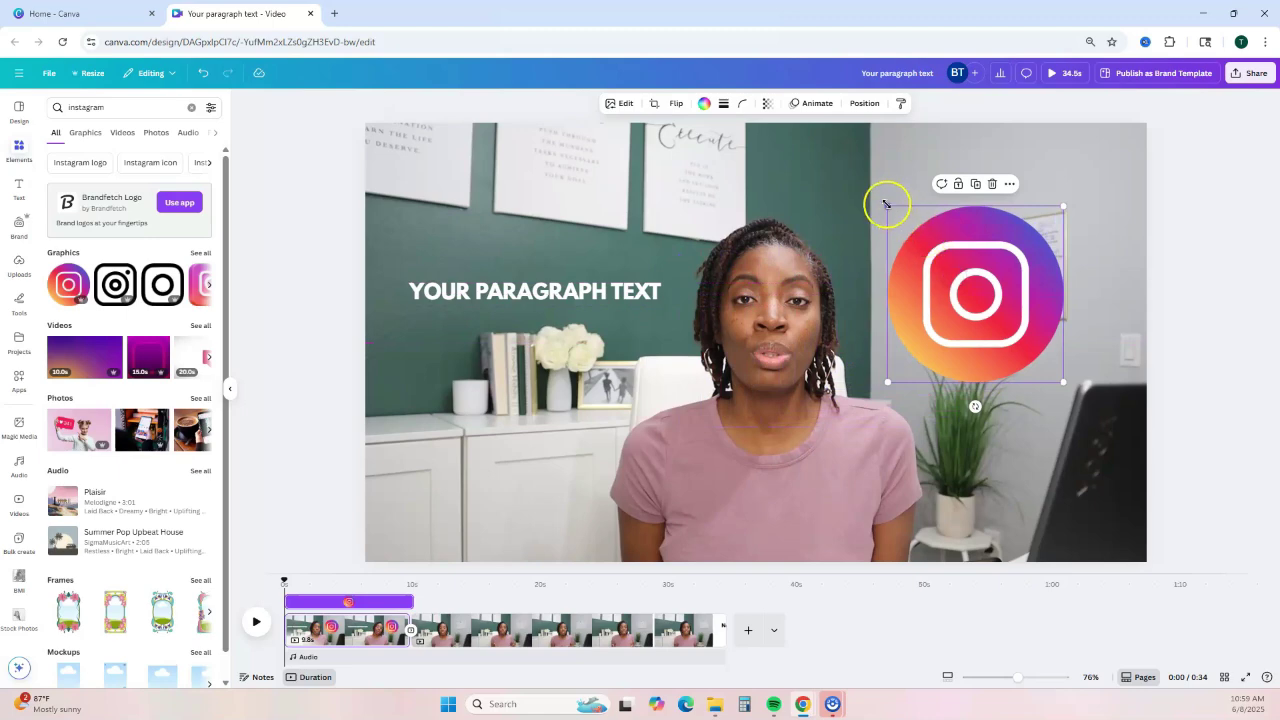
drag(888, 206, 960, 291)
drag(1025, 317, 983, 289)
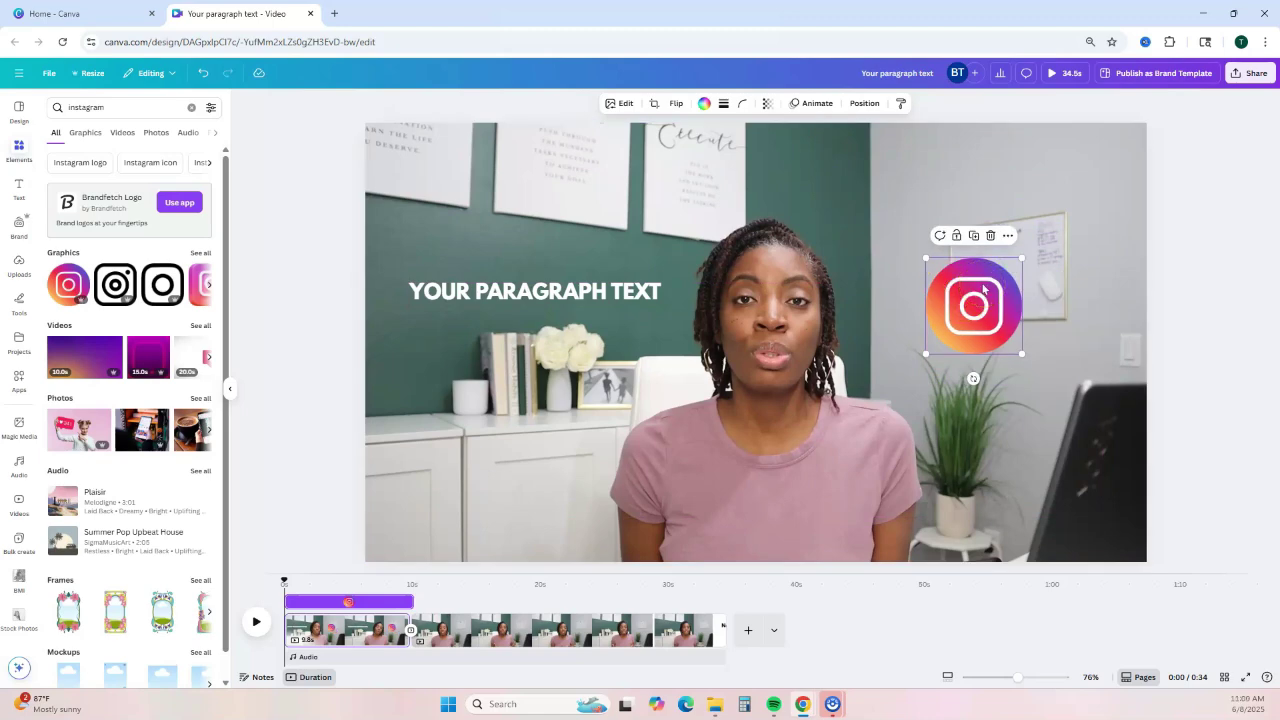
Step: Examine the animation presets available for the Instagram logo
click(948, 284)
click(818, 105)
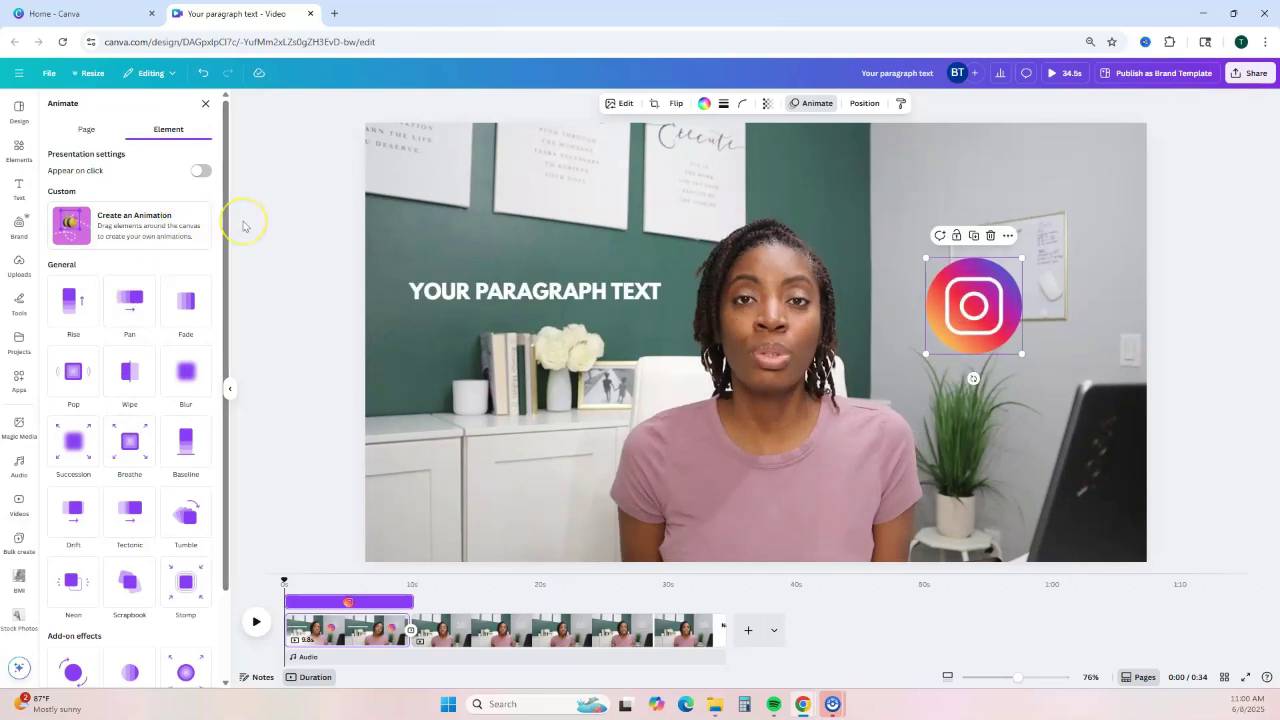
click(313, 476)
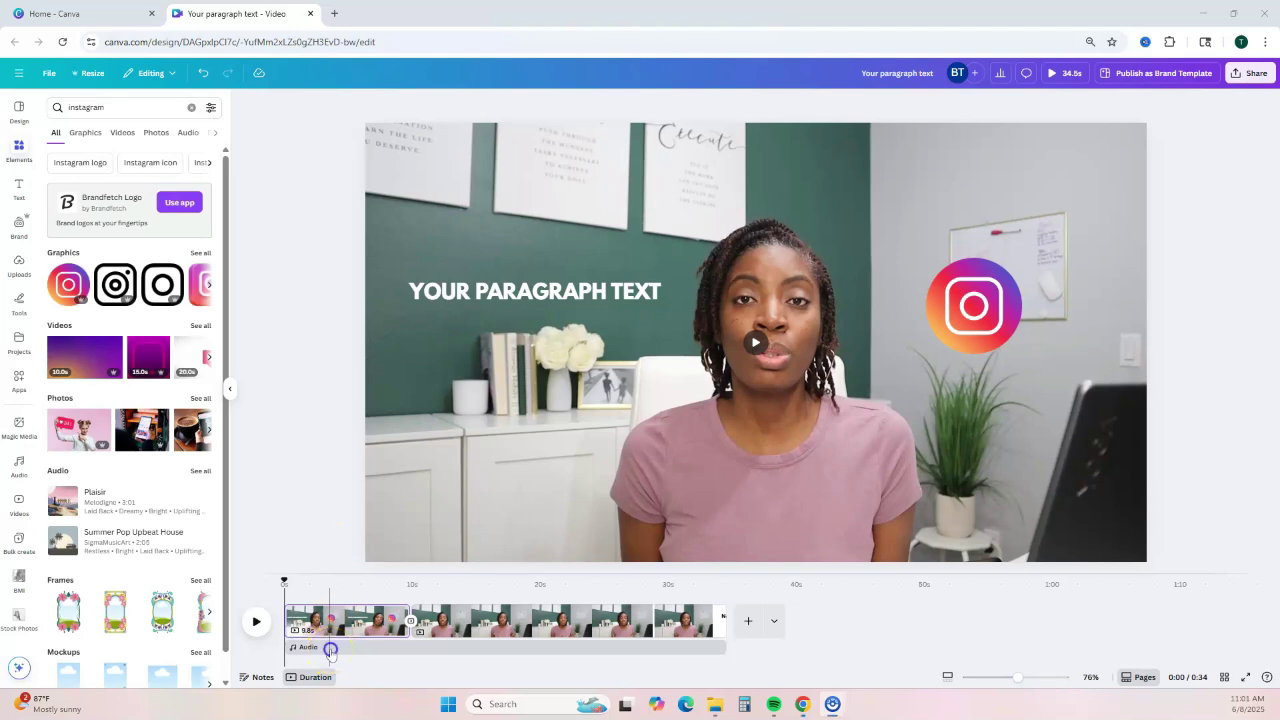
Step: Browse the audio library and add the piano track "Spring Time (Instrumental)" to the video's audio track
click(330, 648)
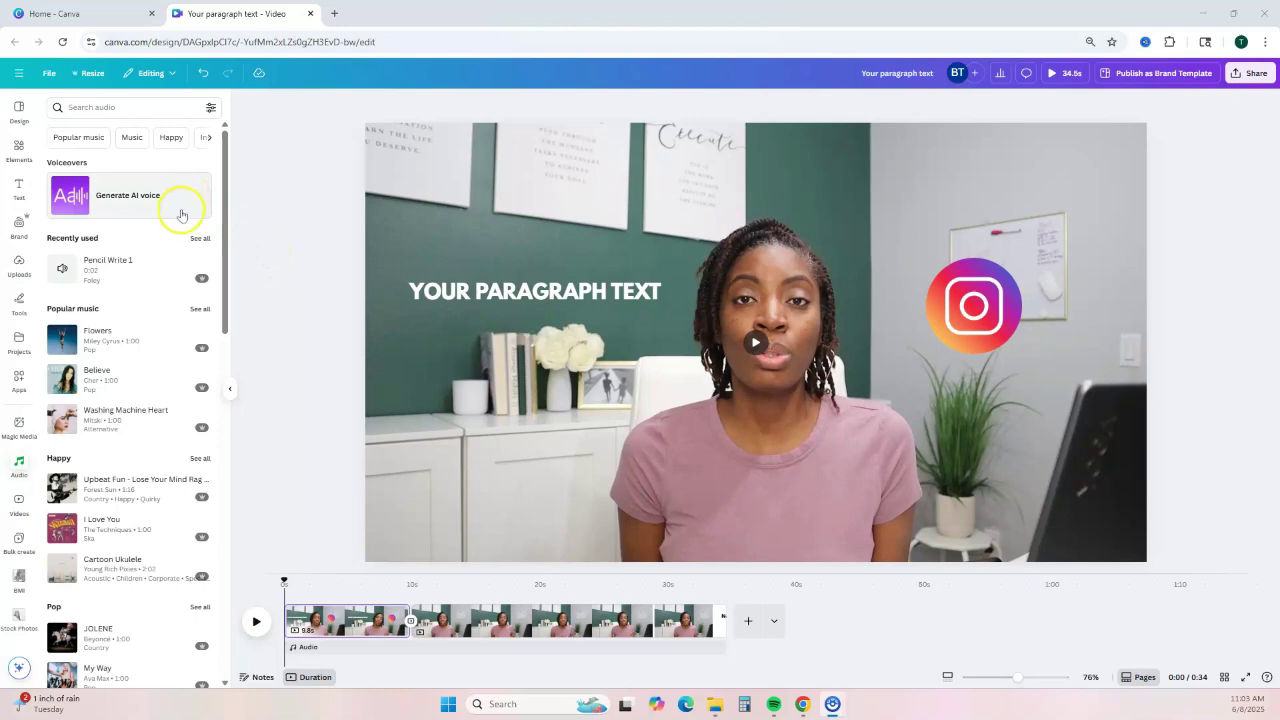
scroll(153, 383, down, 1)
scroll(153, 383, down, 1)
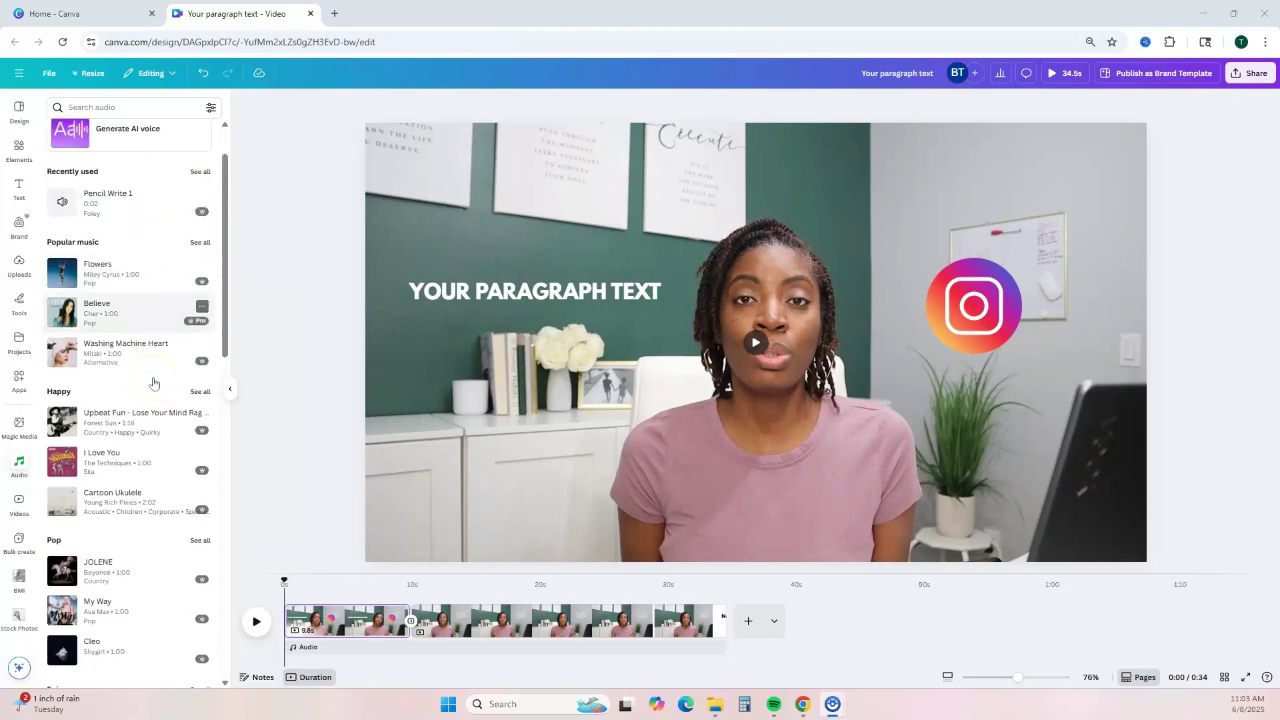
scroll(153, 383, down, 3)
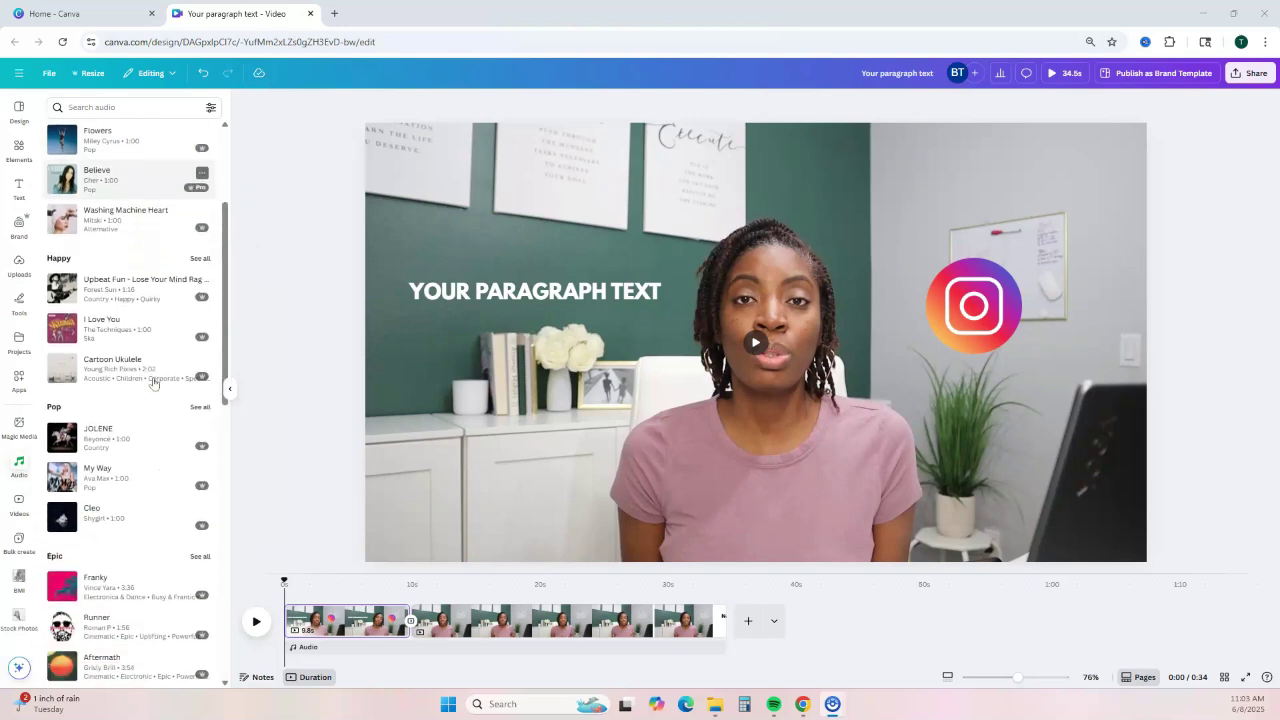
scroll(153, 383, down, 1)
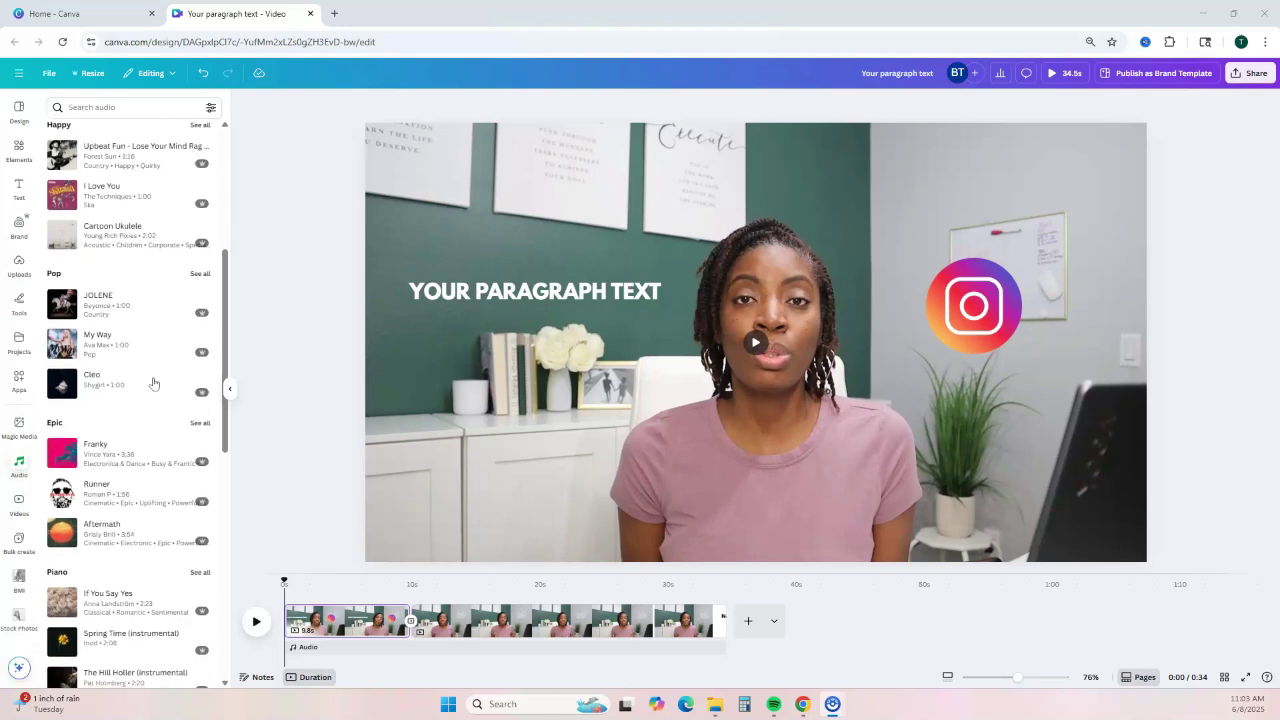
scroll(153, 383, down, 4)
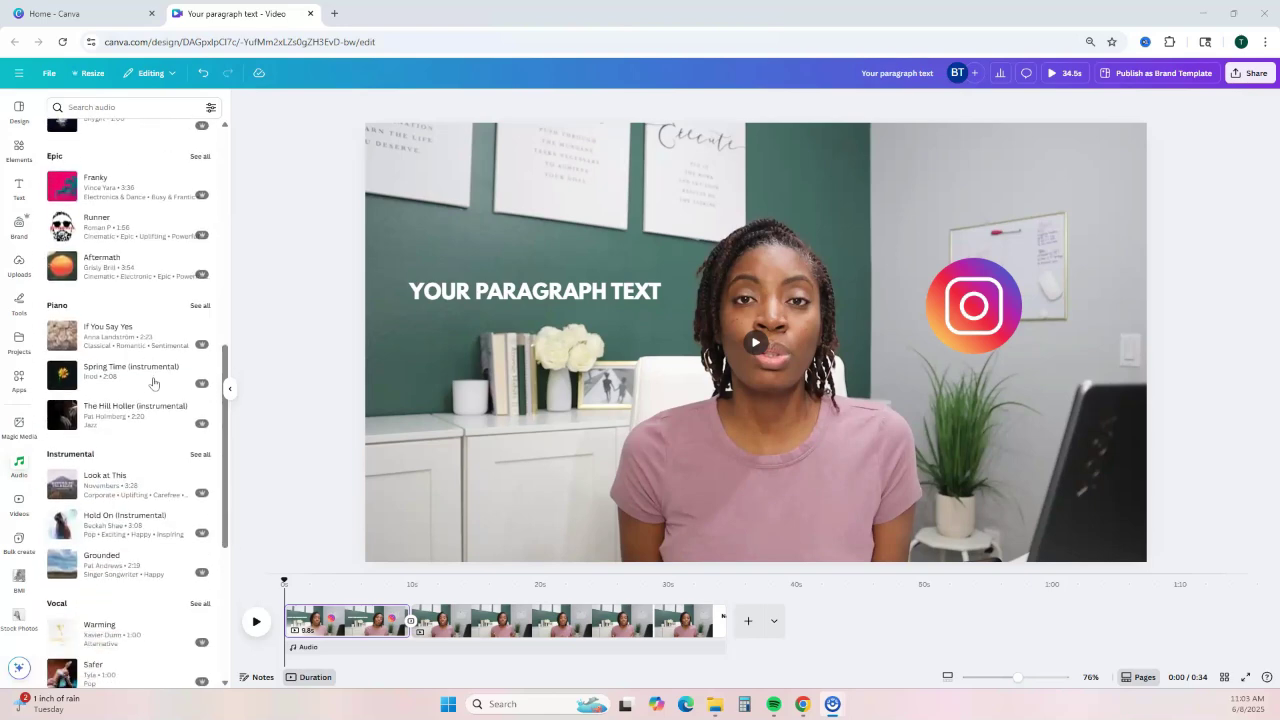
scroll(153, 383, down, 1)
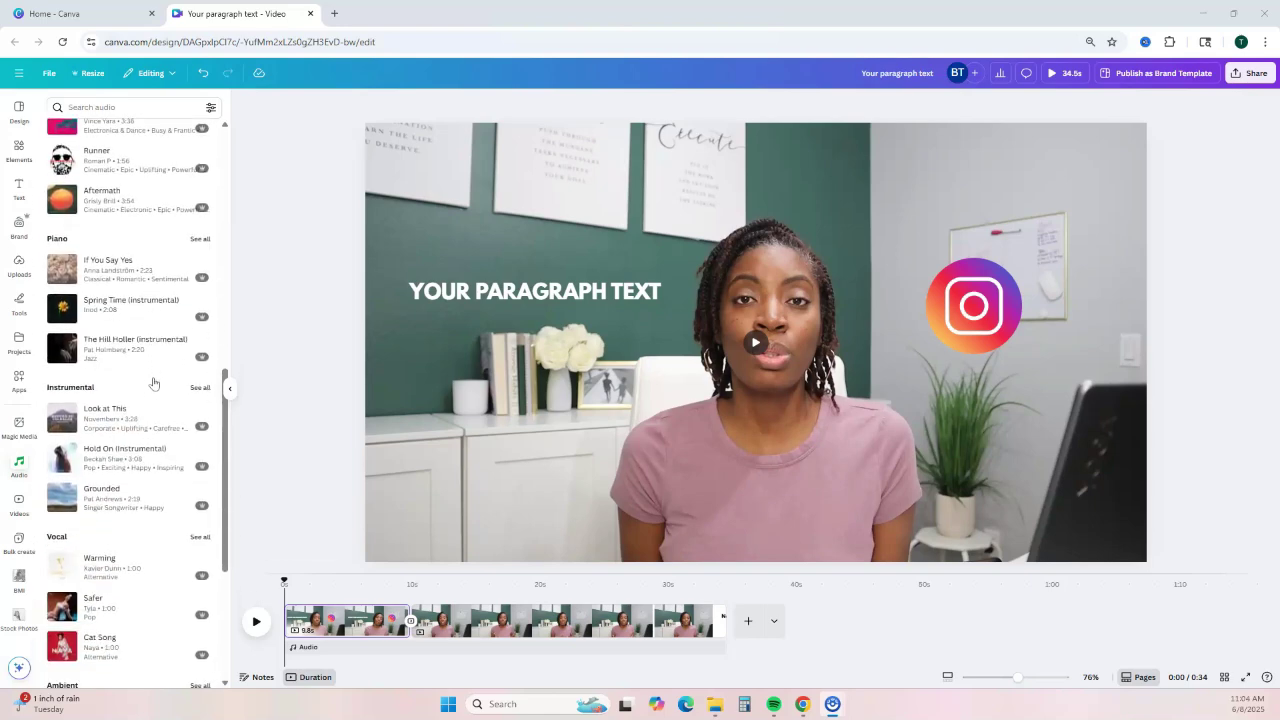
scroll(153, 383, down, 4)
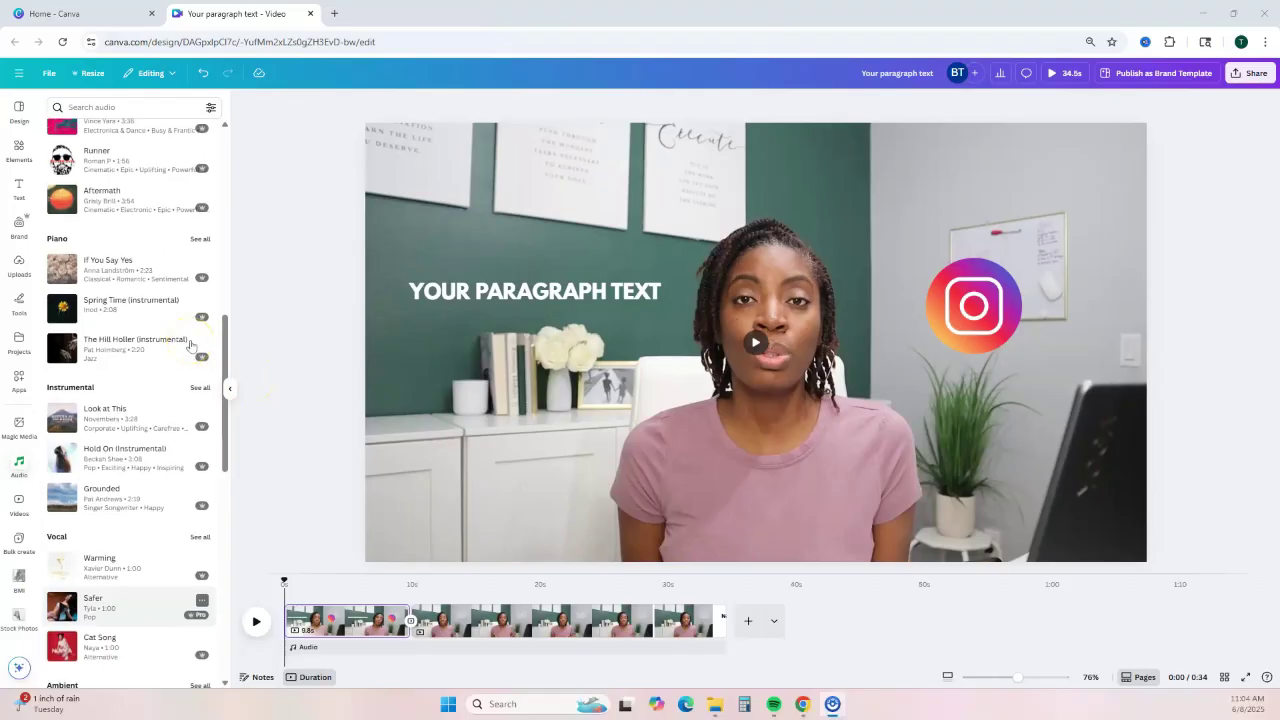
scroll(110, 380, up, 1)
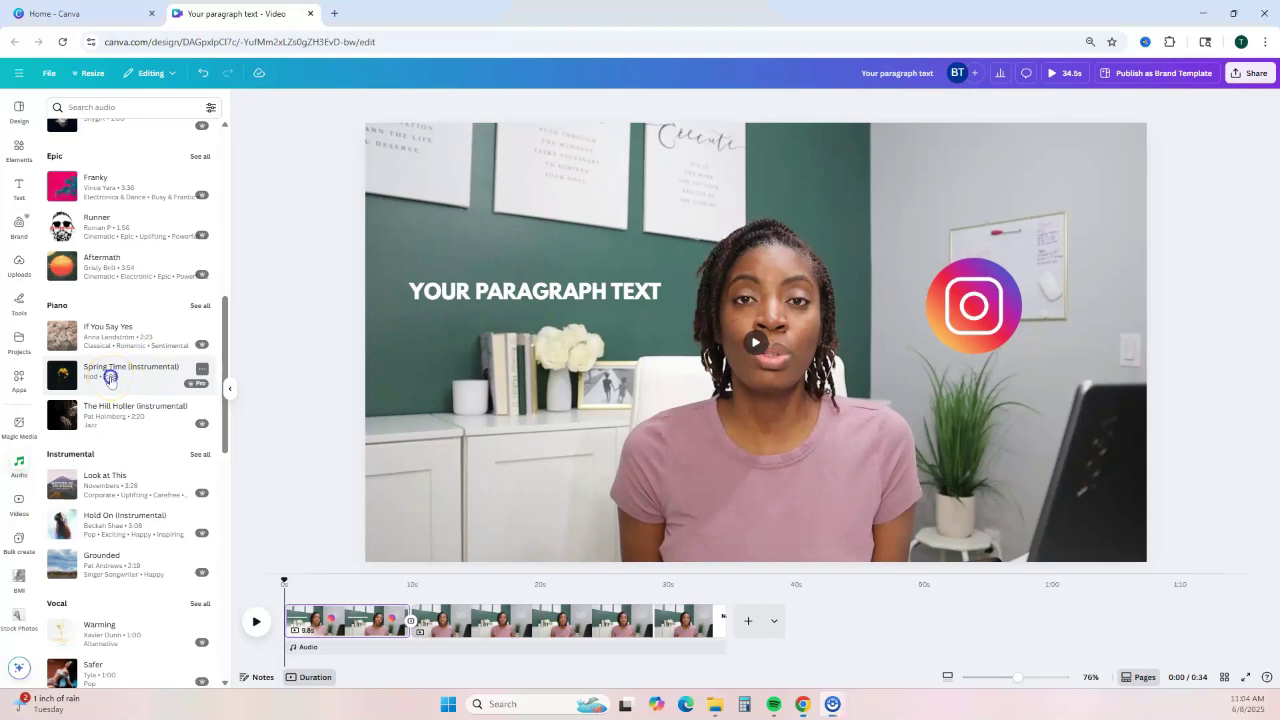
click(110, 380)
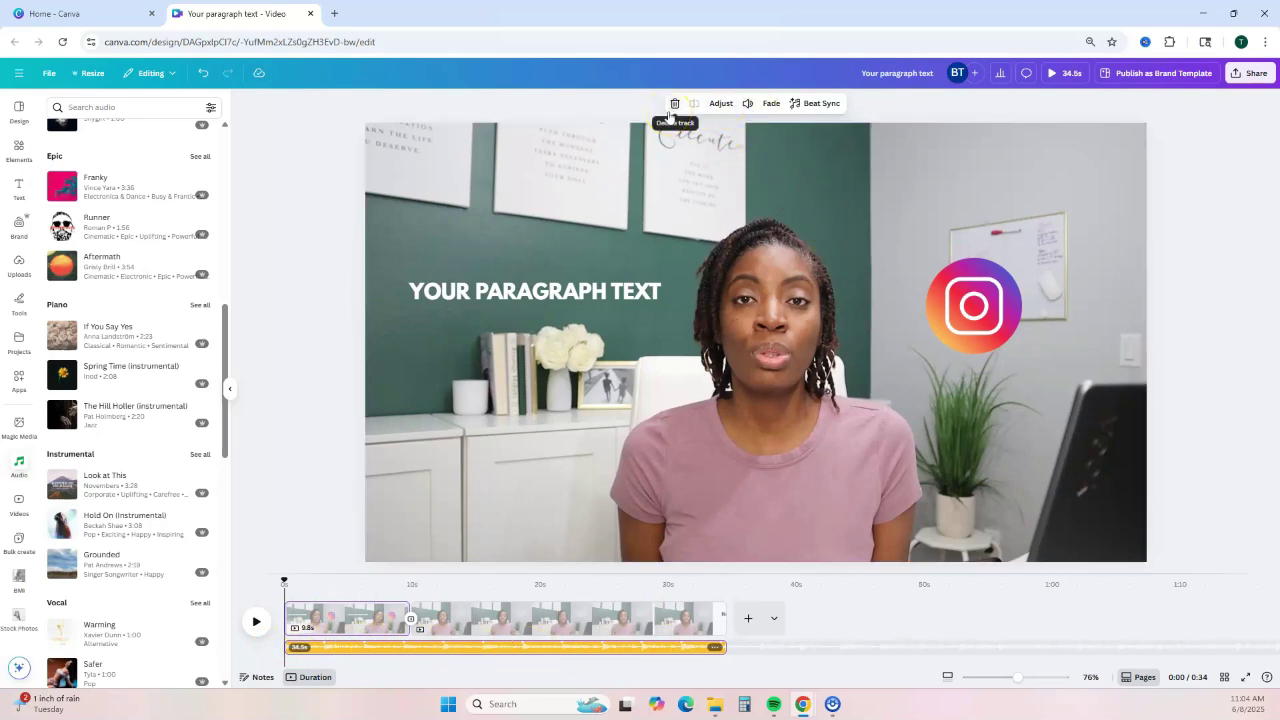
Step: Review the audio track's adjust, volume, fade and Beat Sync options, and delete the track
click(719, 104)
click(747, 104)
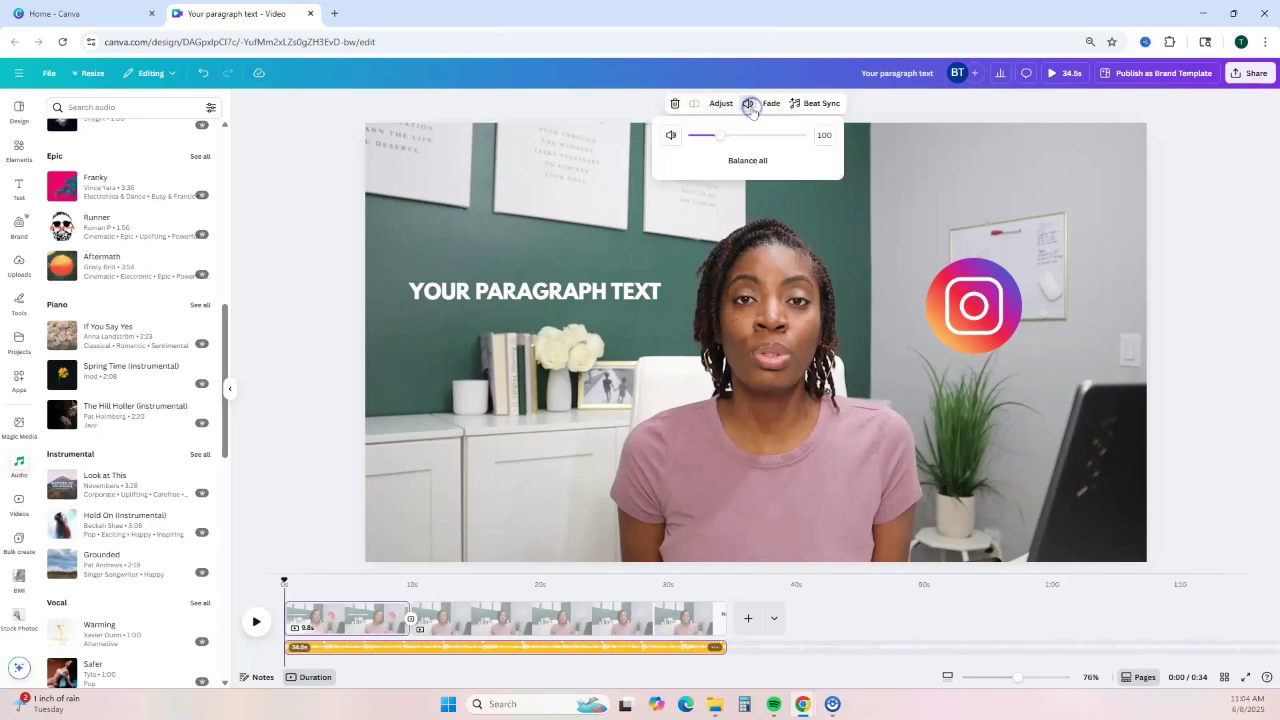
click(770, 108)
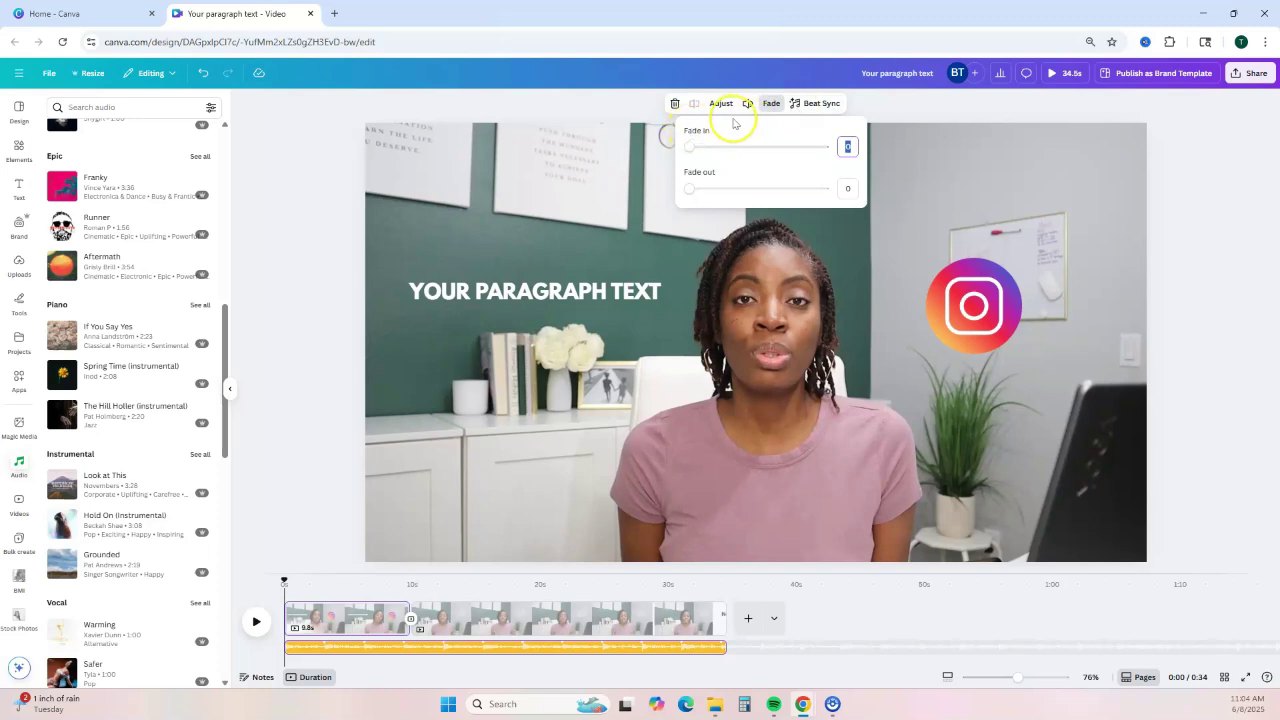
click(807, 104)
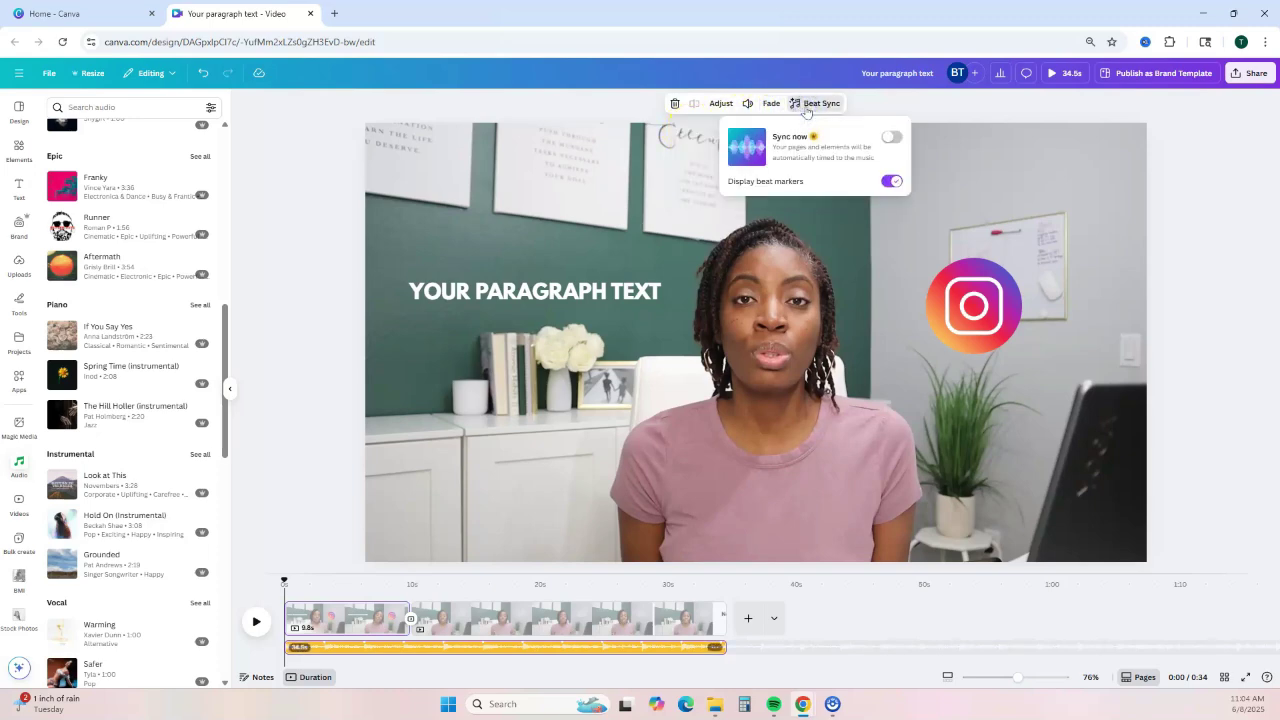
click(674, 104)
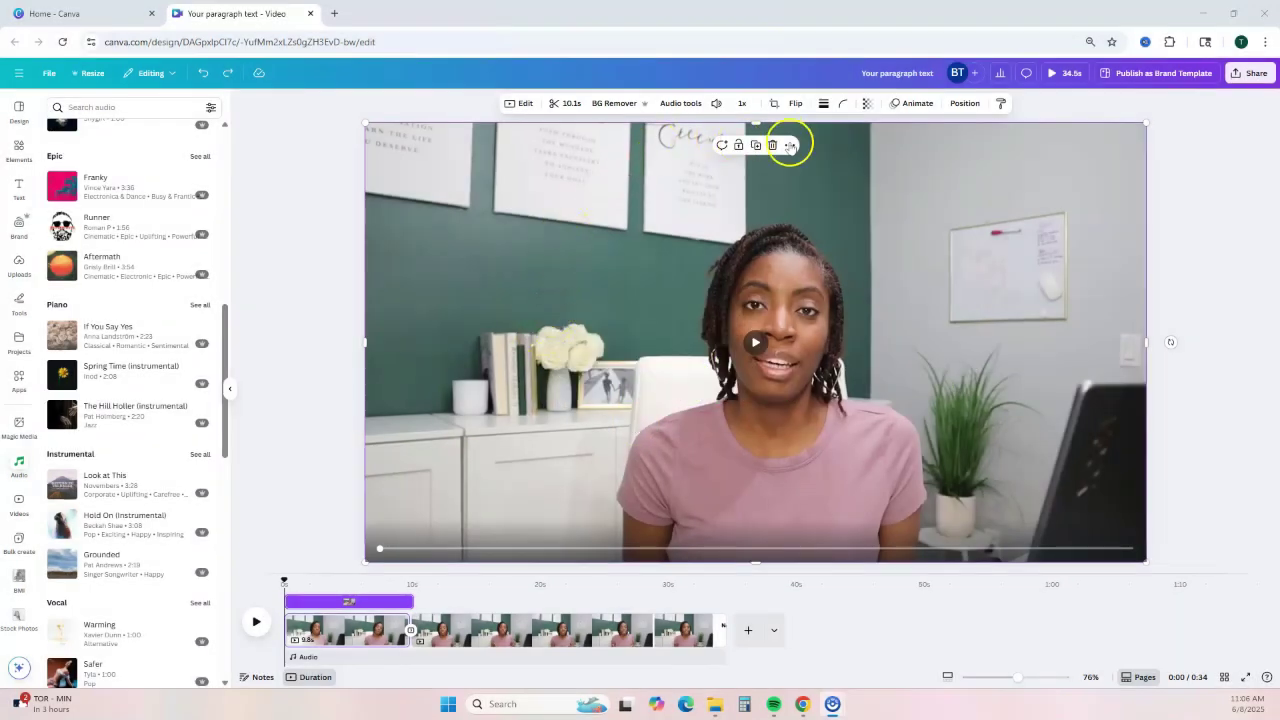
Step: Review the white balance, light and color adjustments available for the first page's clip
click(519, 104)
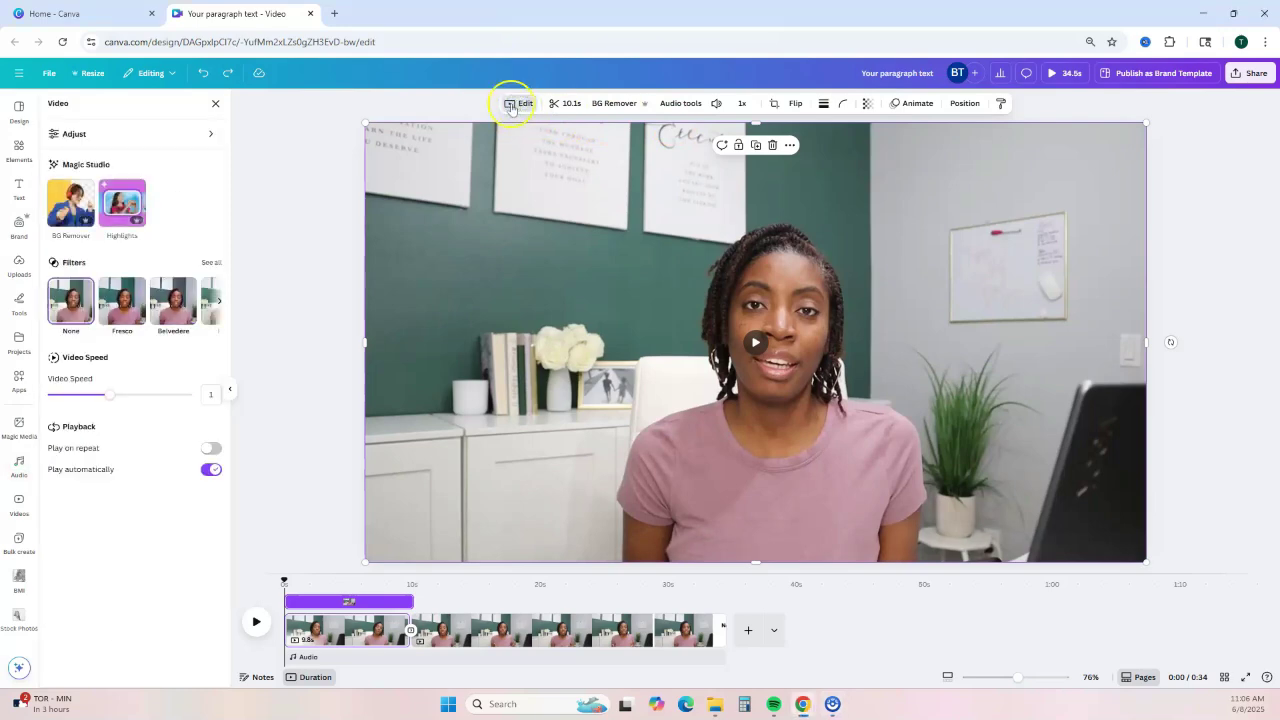
click(171, 132)
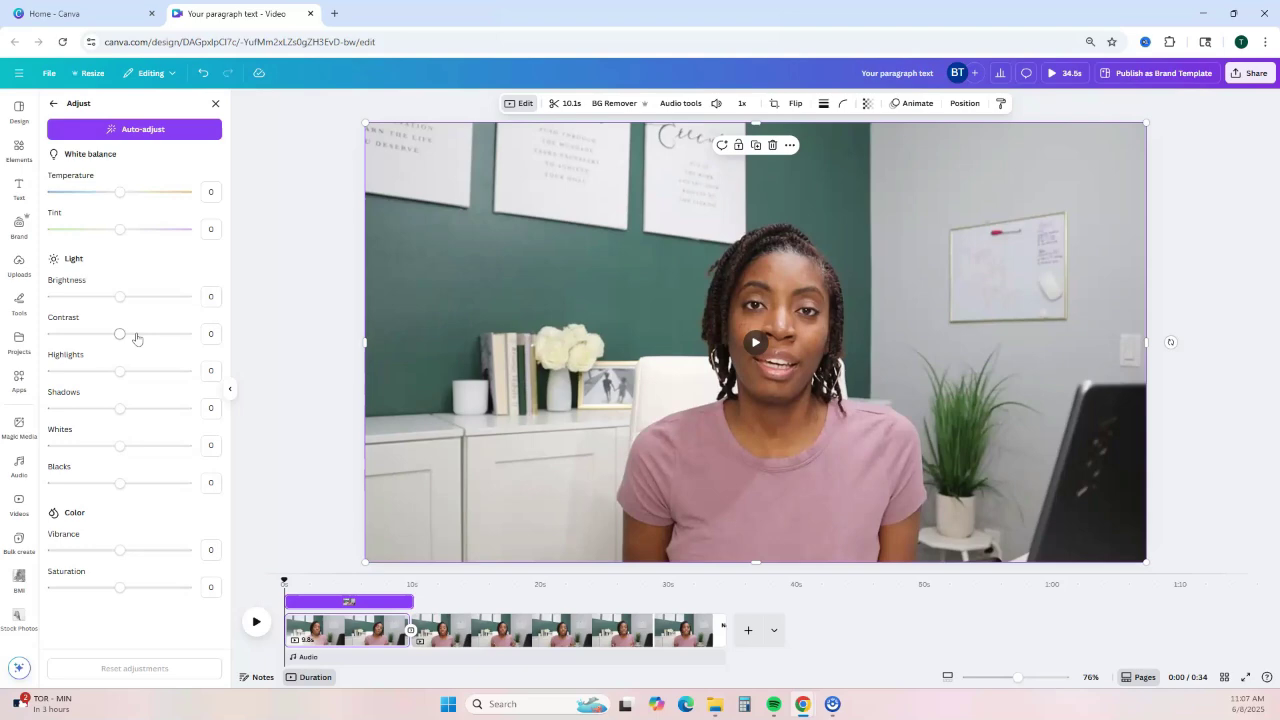
click(53, 103)
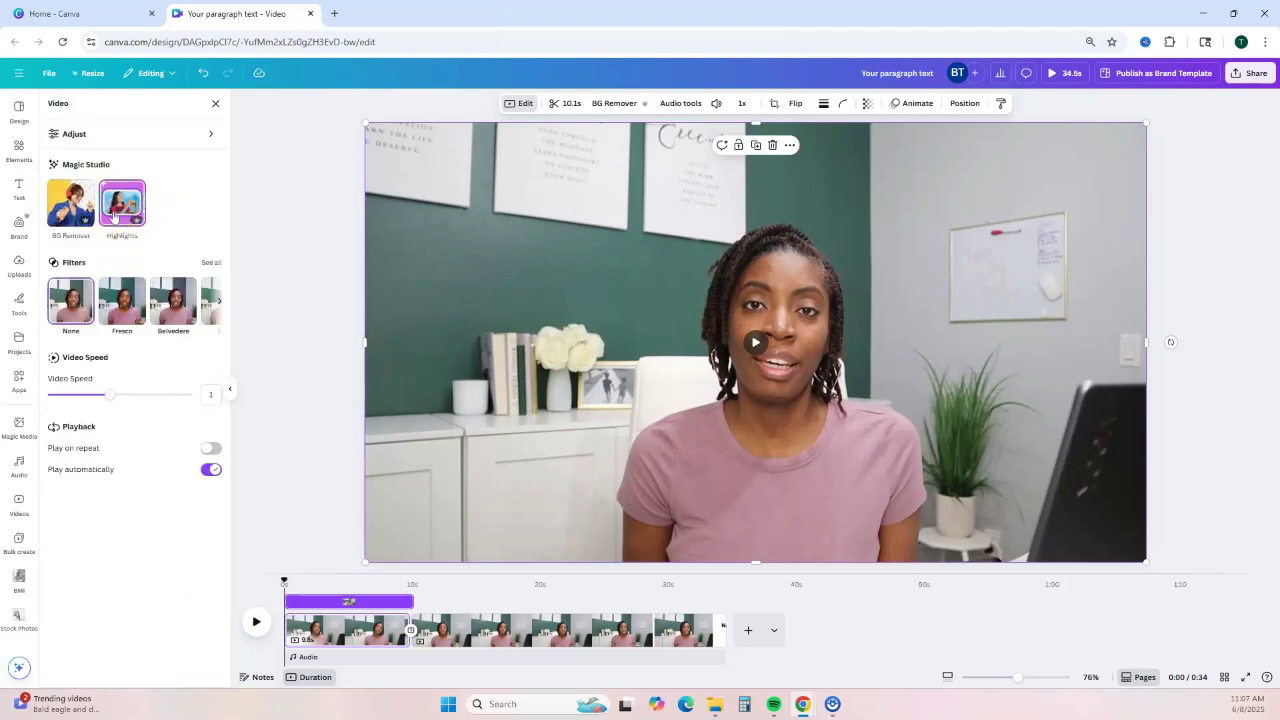
Step: Try the Aero, Myst and Capri filters on the first page's clip
click(210, 266)
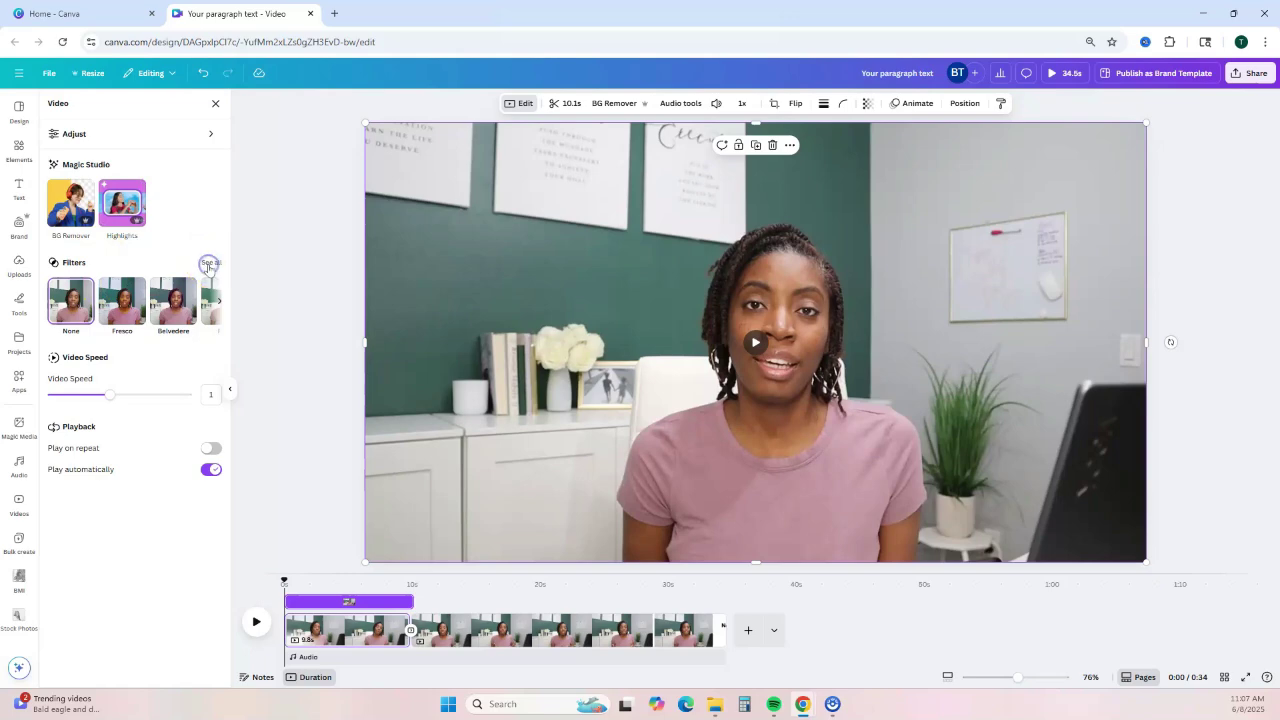
click(210, 266)
click(129, 316)
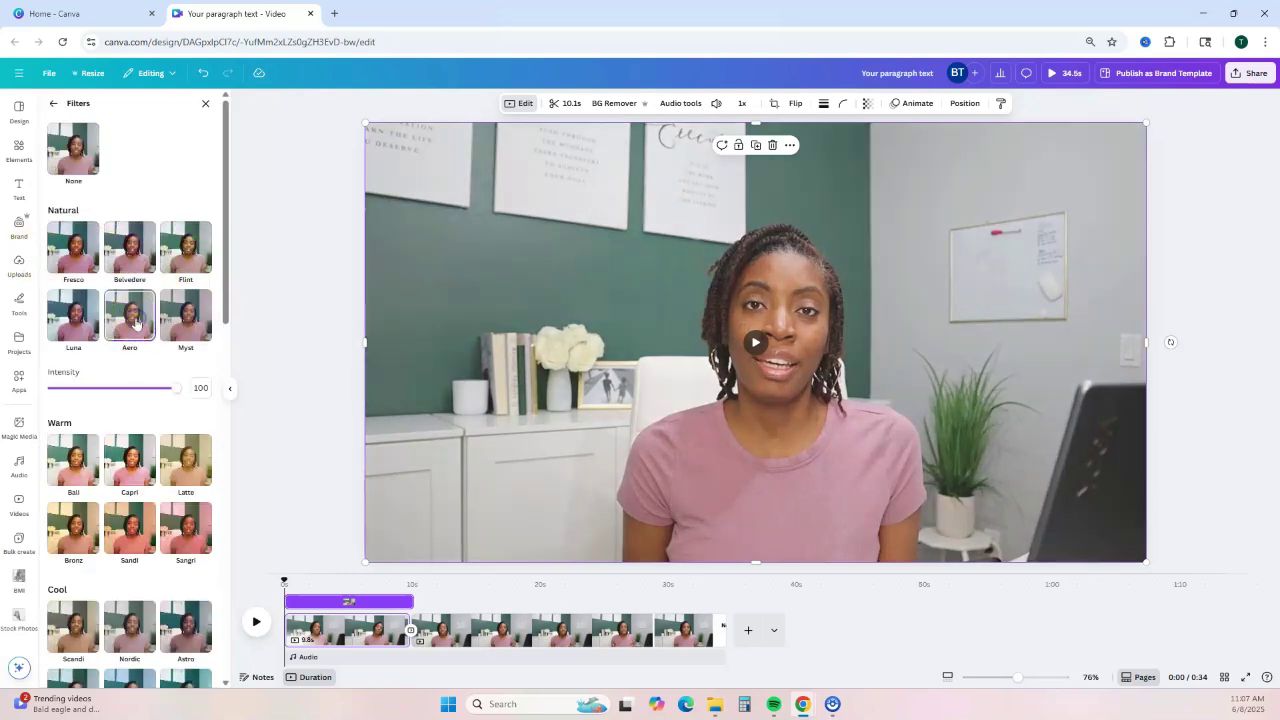
click(185, 316)
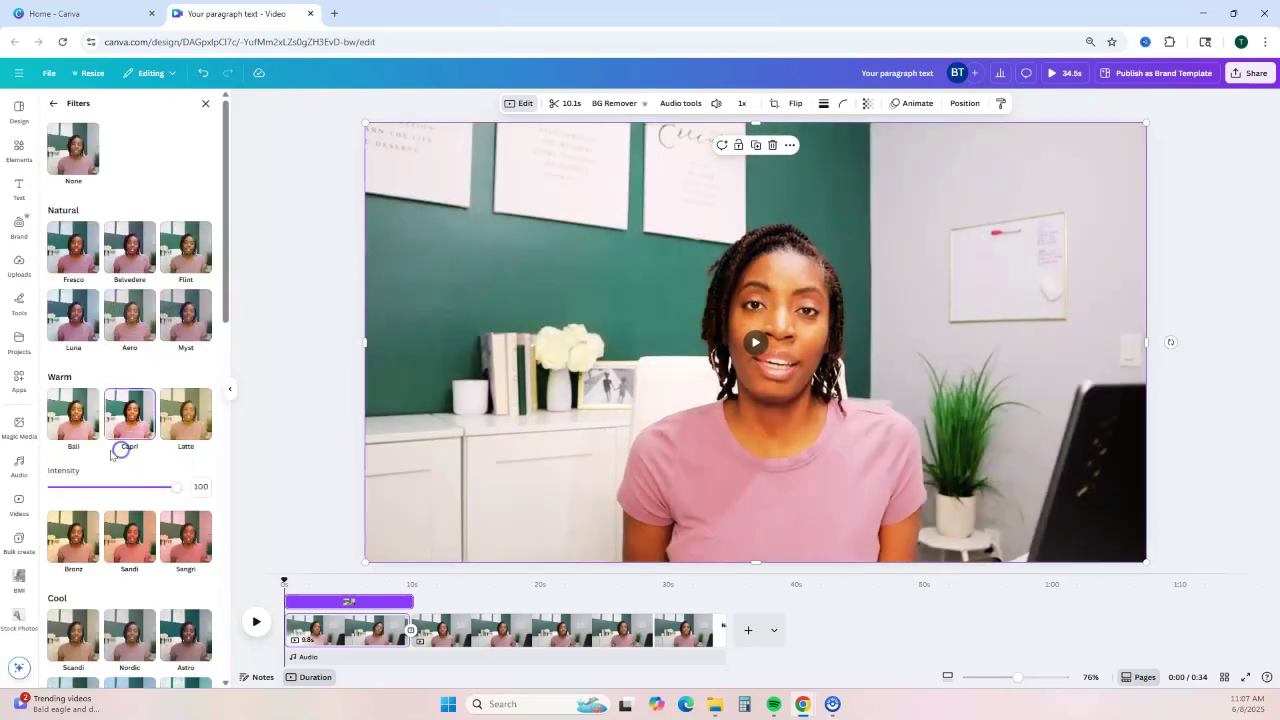
click(53, 103)
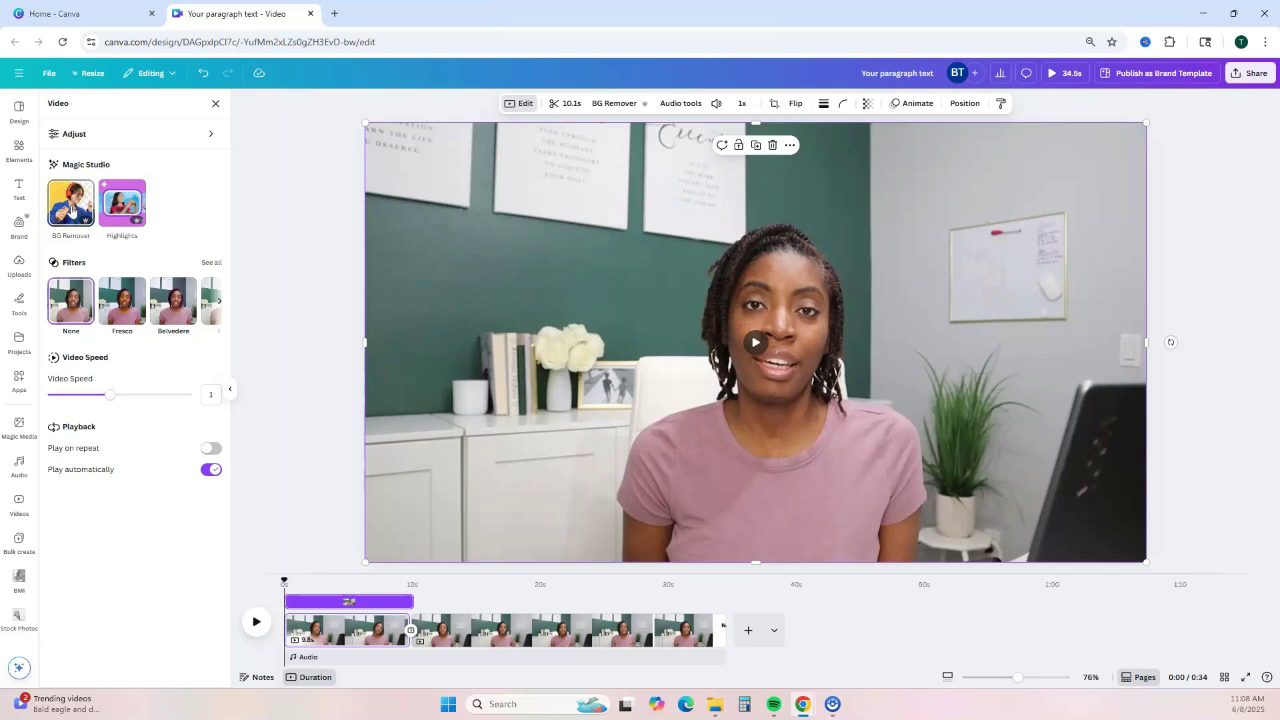
Step: Remove the background from the first page's clip and use a photo from a "home office background" search as its new backdrop
click(71, 206)
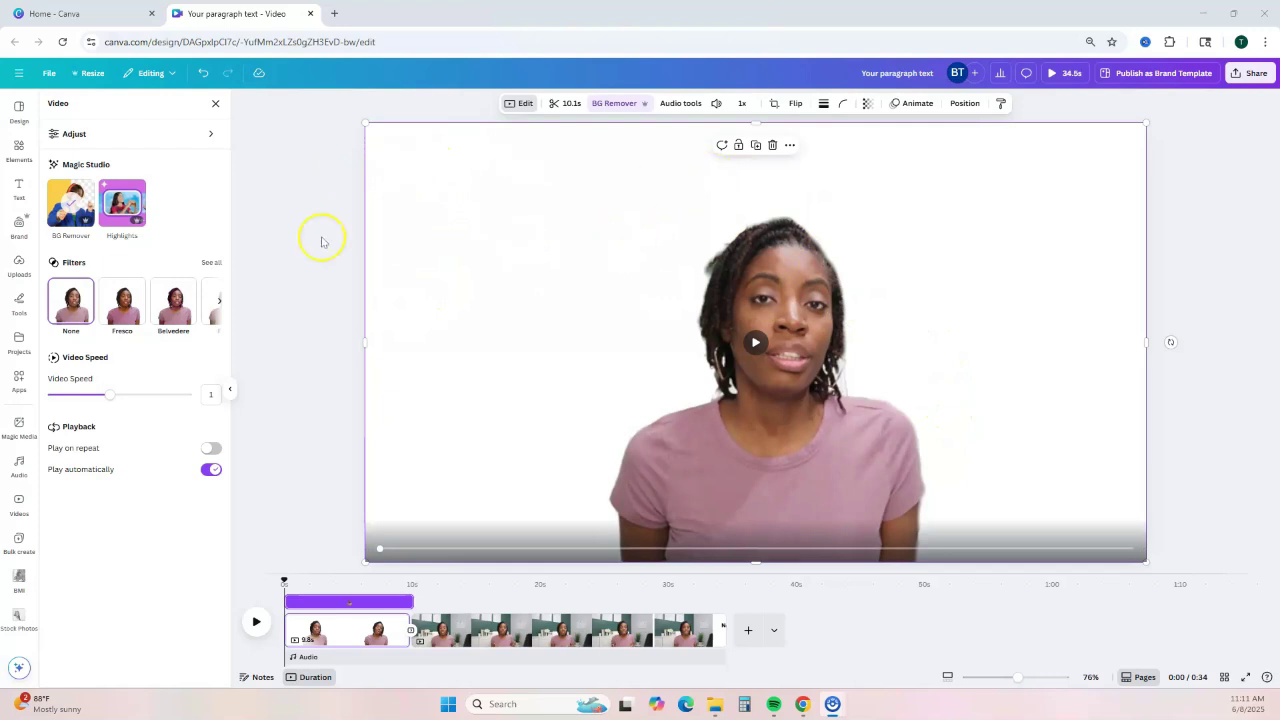
click(215, 103)
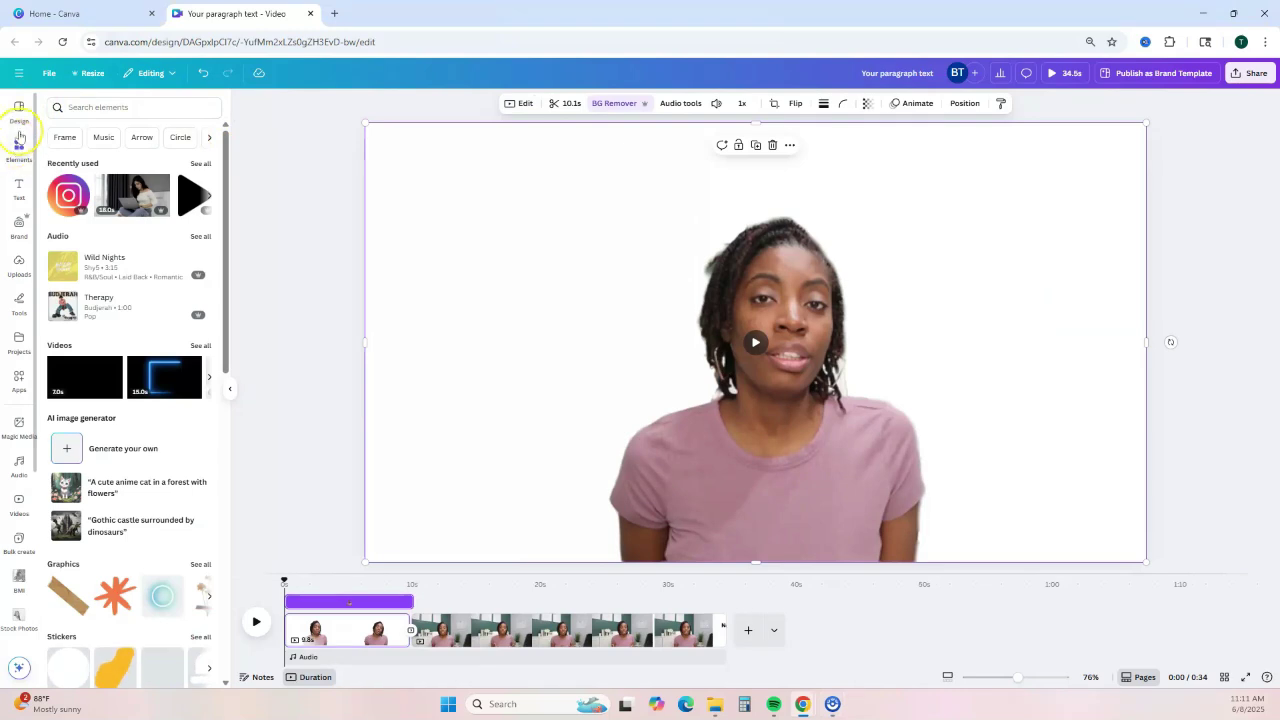
click(81, 107)
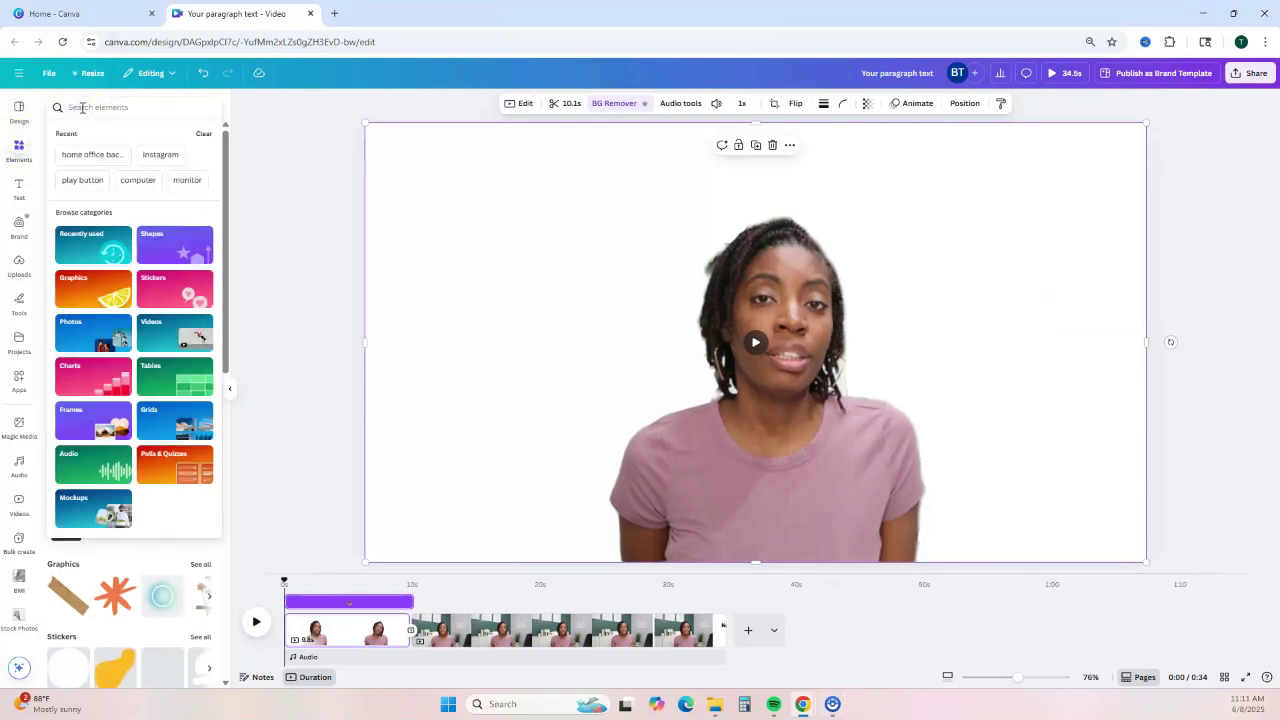
click(98, 155)
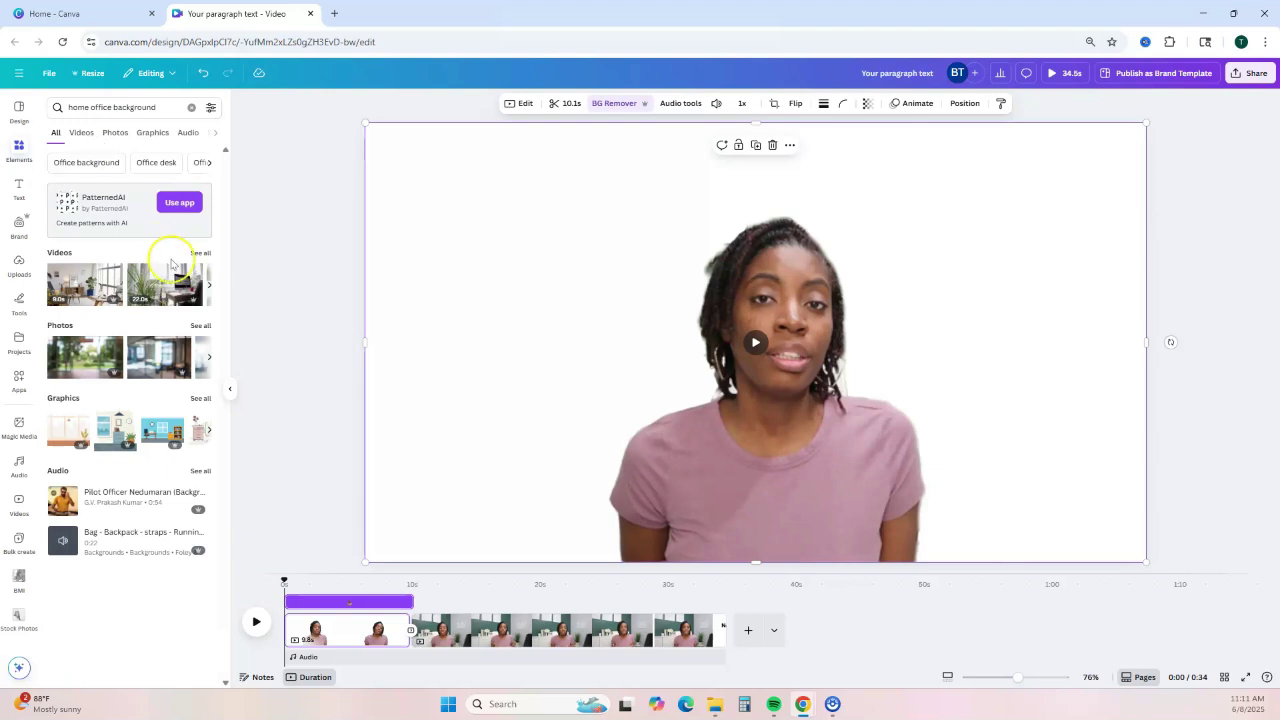
click(200, 325)
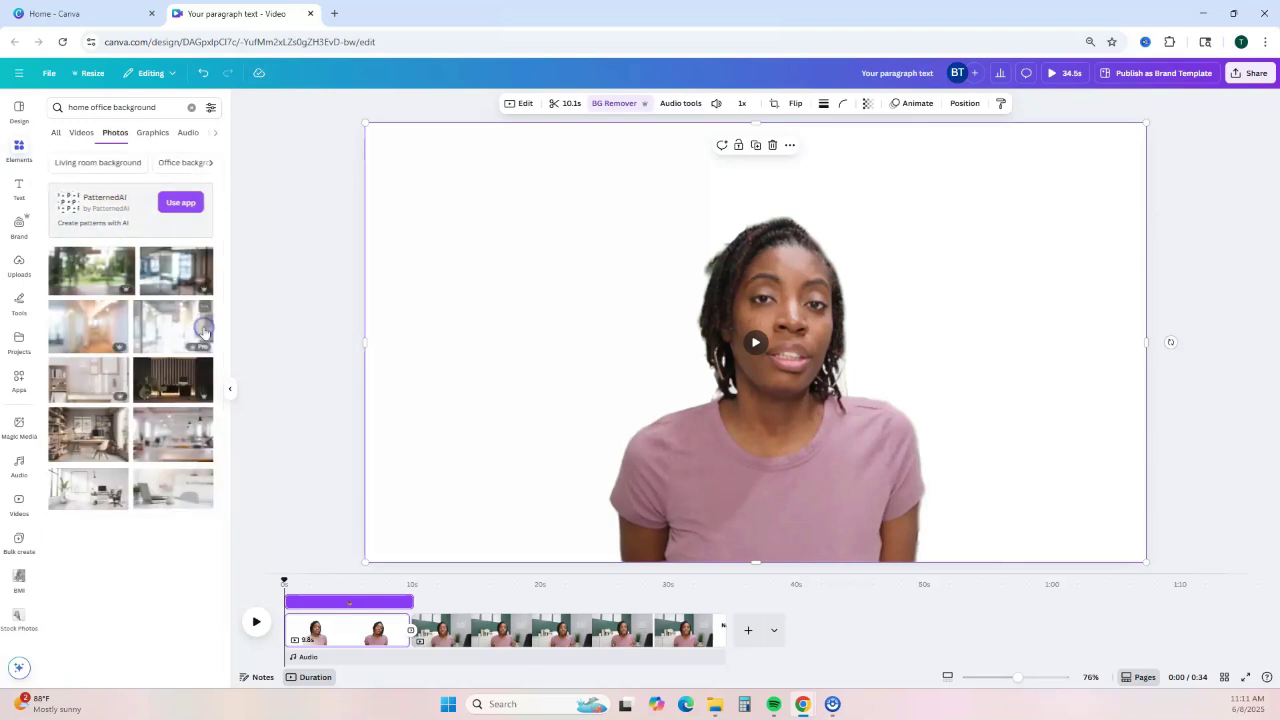
click(63, 372)
click(356, 302)
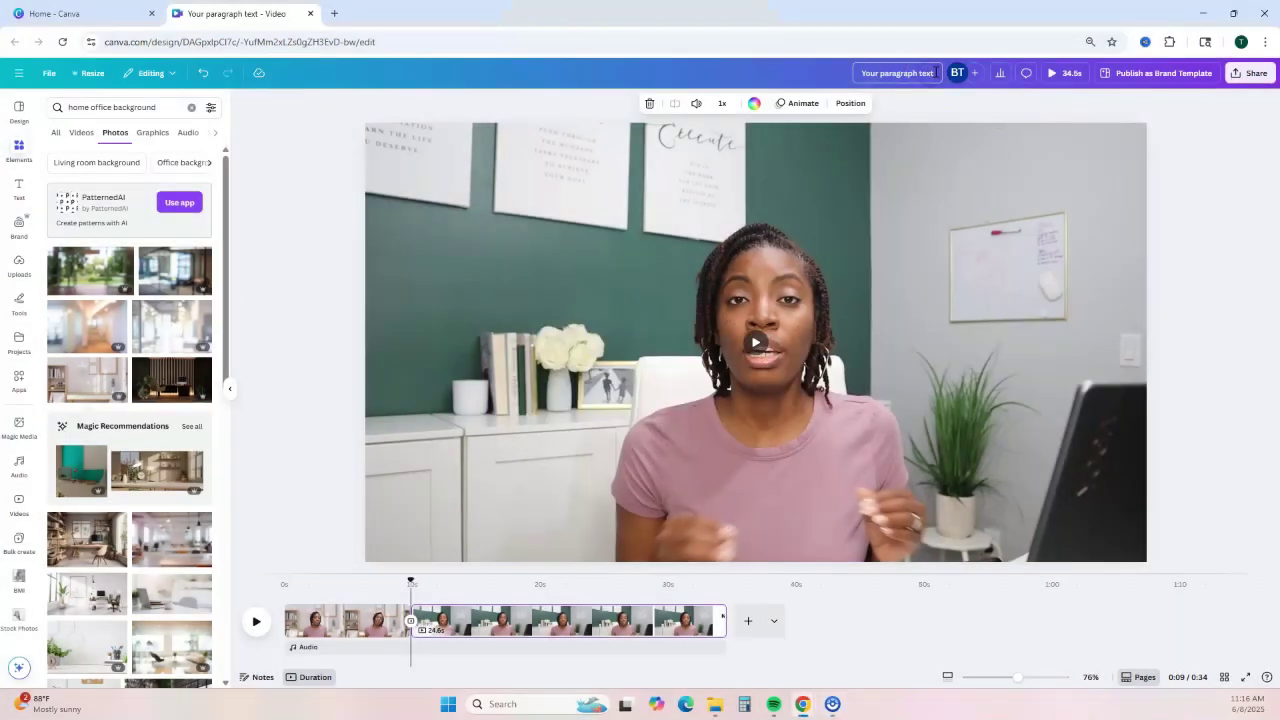
Step: Rename the design as "Rename Title" and preview the whole video
drag(934, 73, 862, 74)
text(Rename Title)
key(Return)
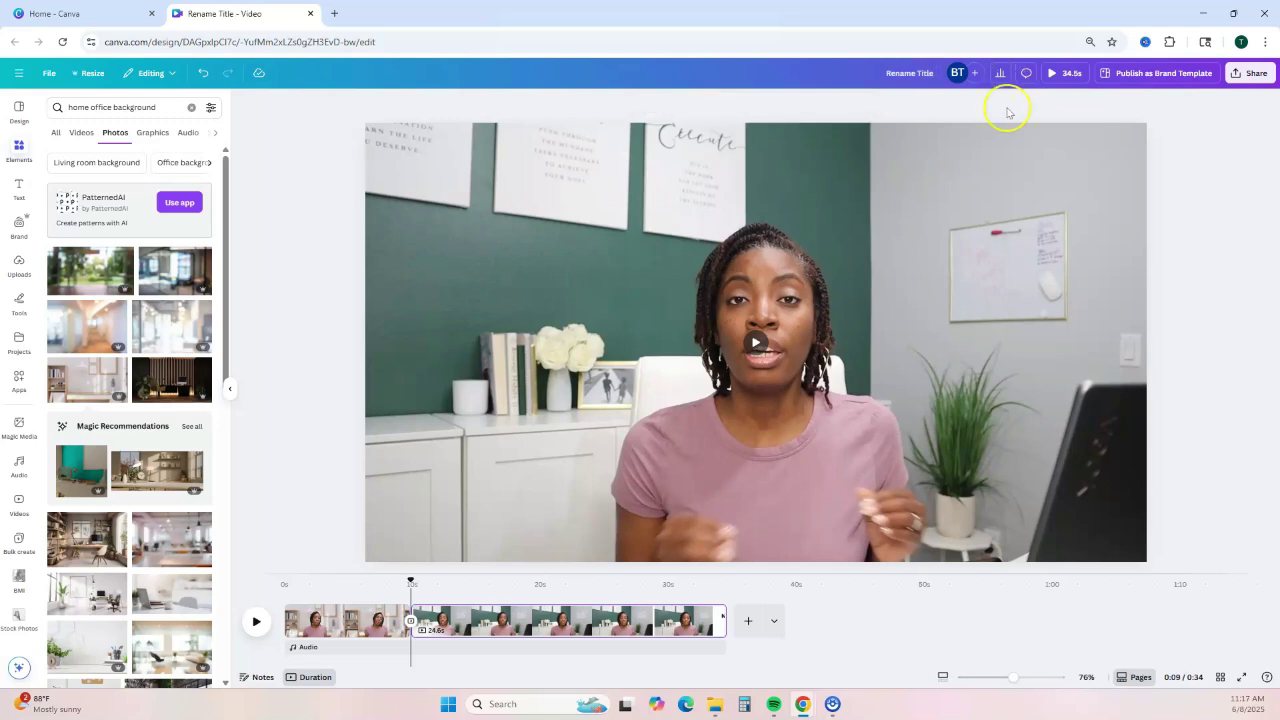
click(1060, 82)
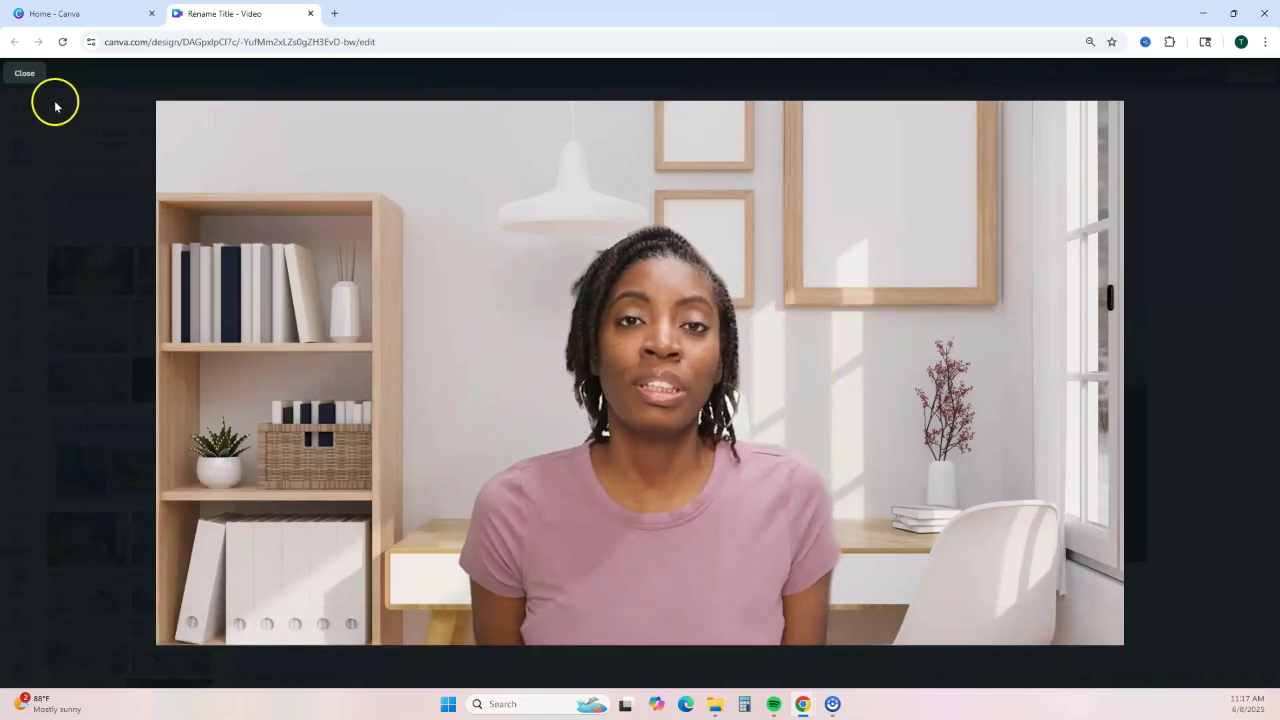
click(23, 72)
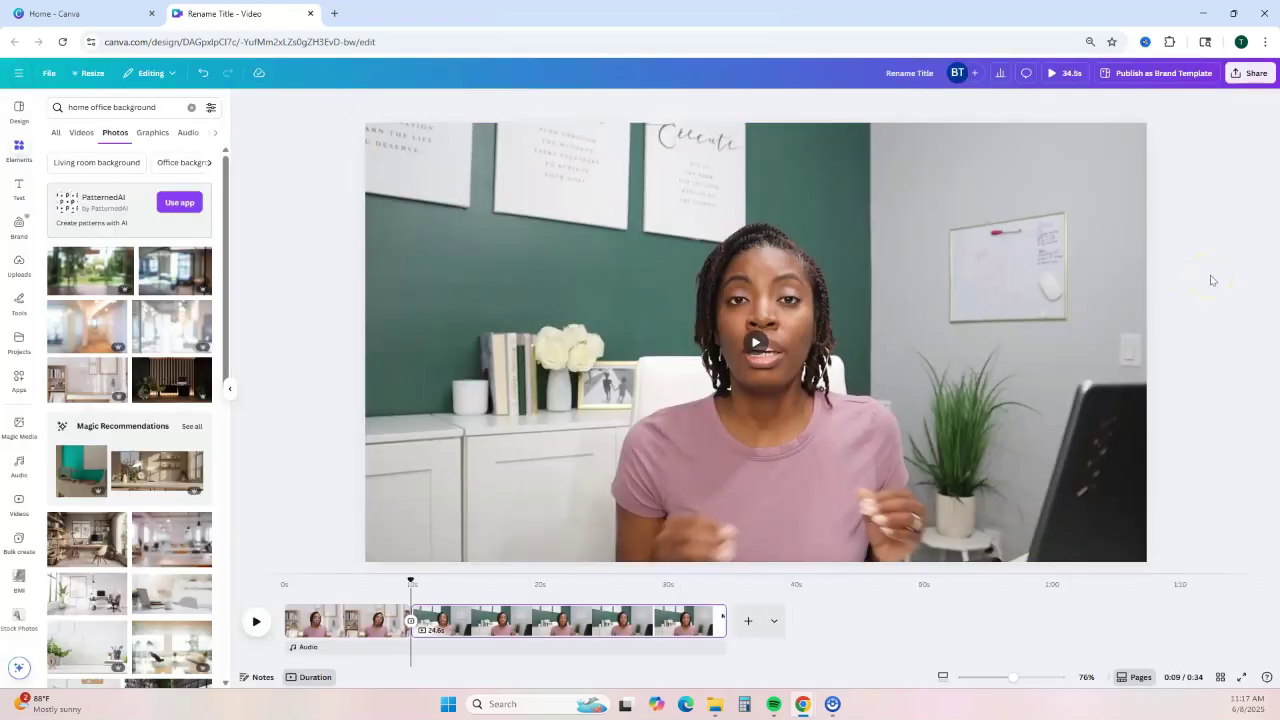
Step: Review the download settings for an MP4 video, including the 1080p quality and the selection of pages 1-2
click(1252, 80)
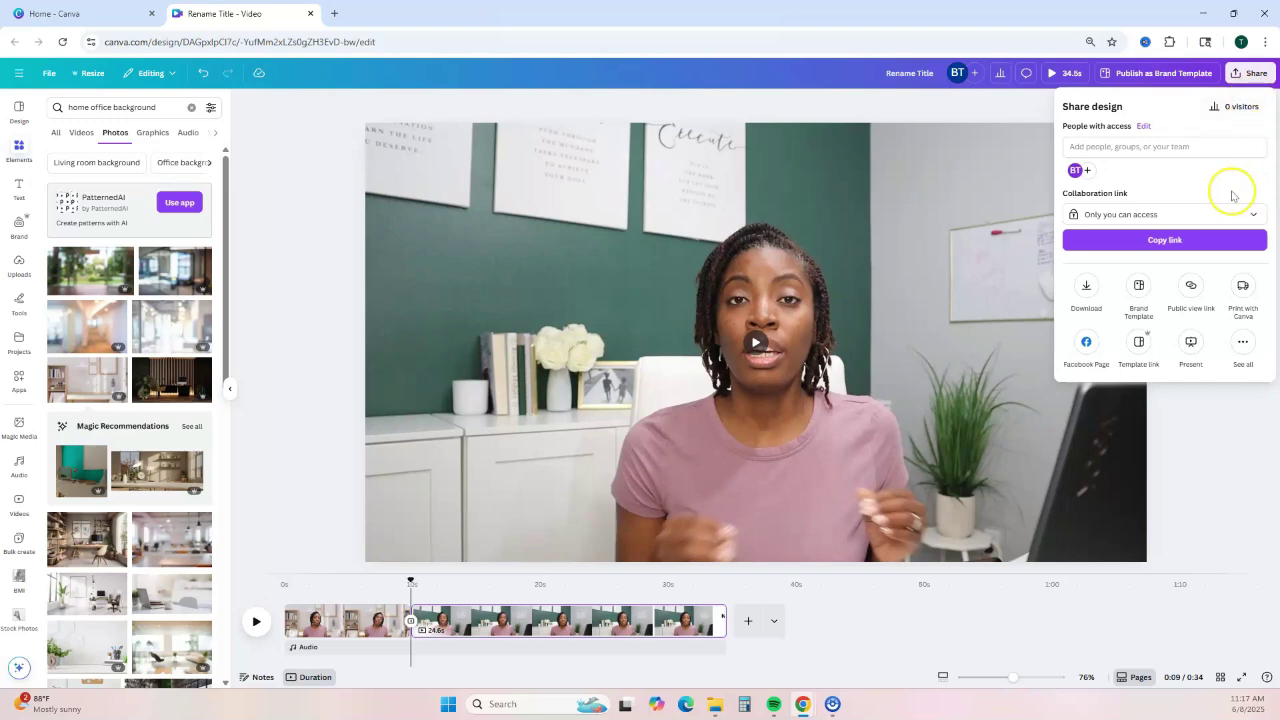
click(1090, 286)
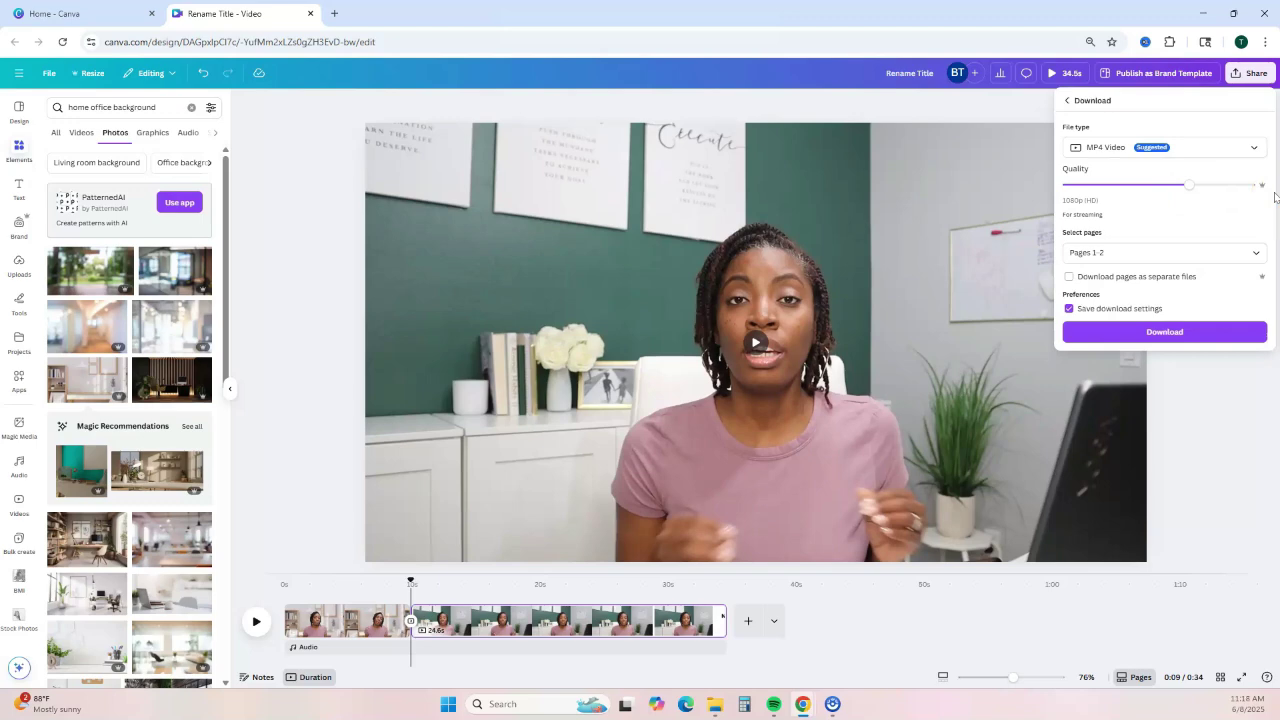
click(1223, 189)
click(1256, 253)
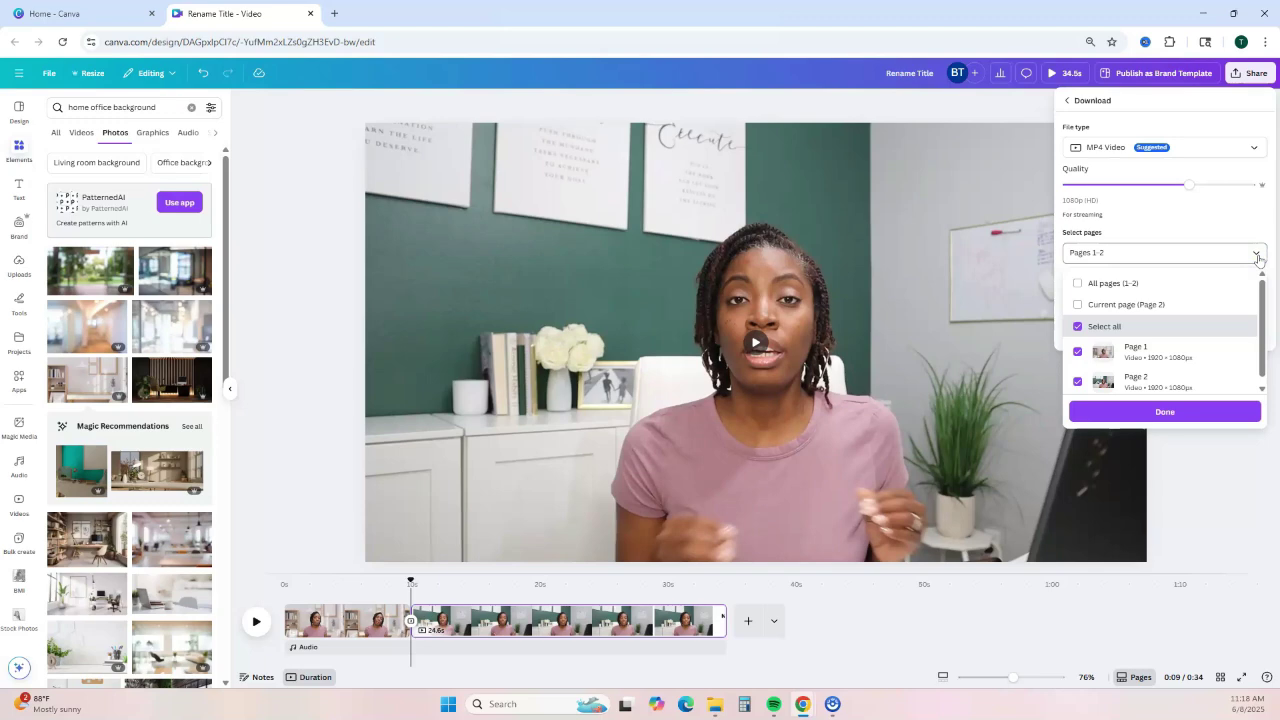
click(1258, 256)
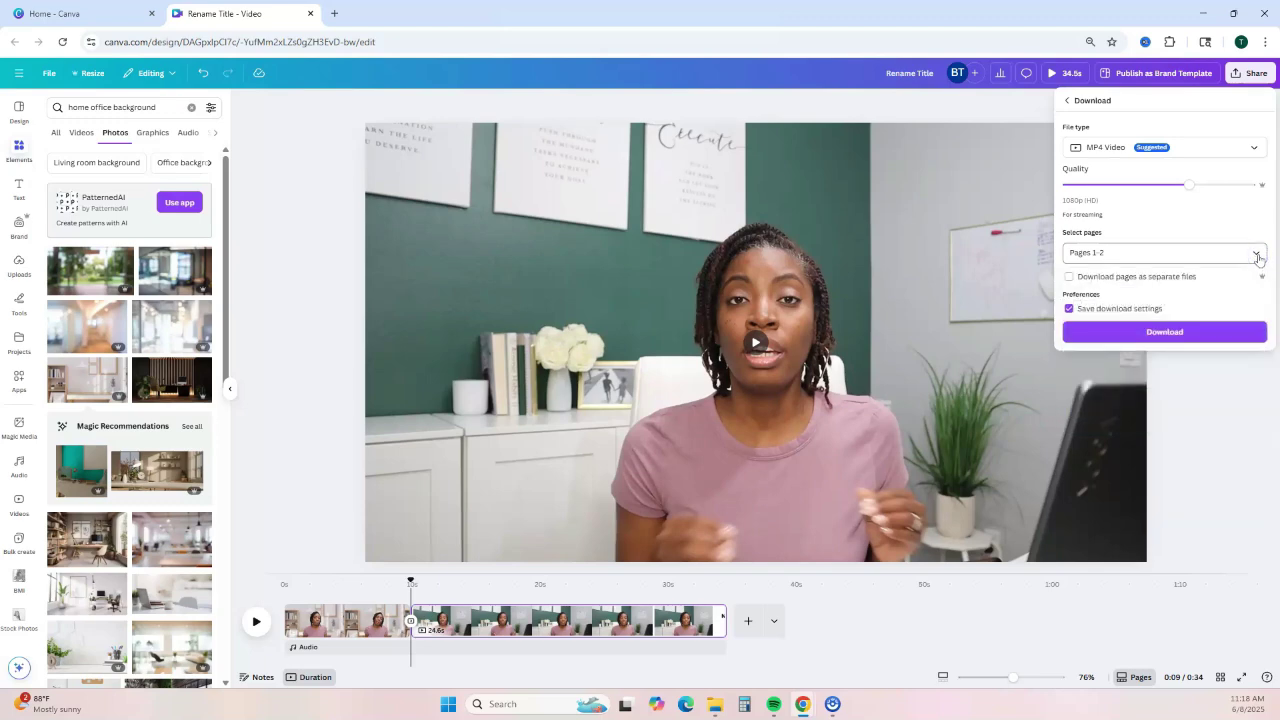
click(1221, 332)
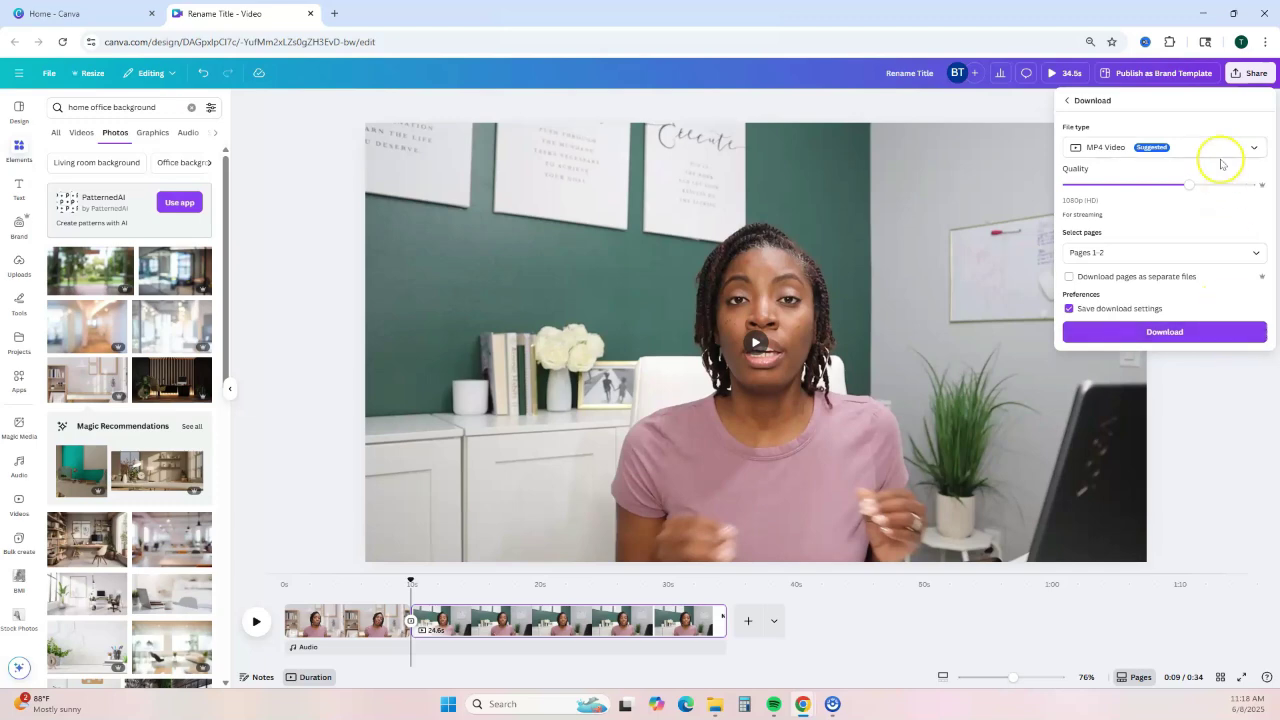
click(1240, 75)
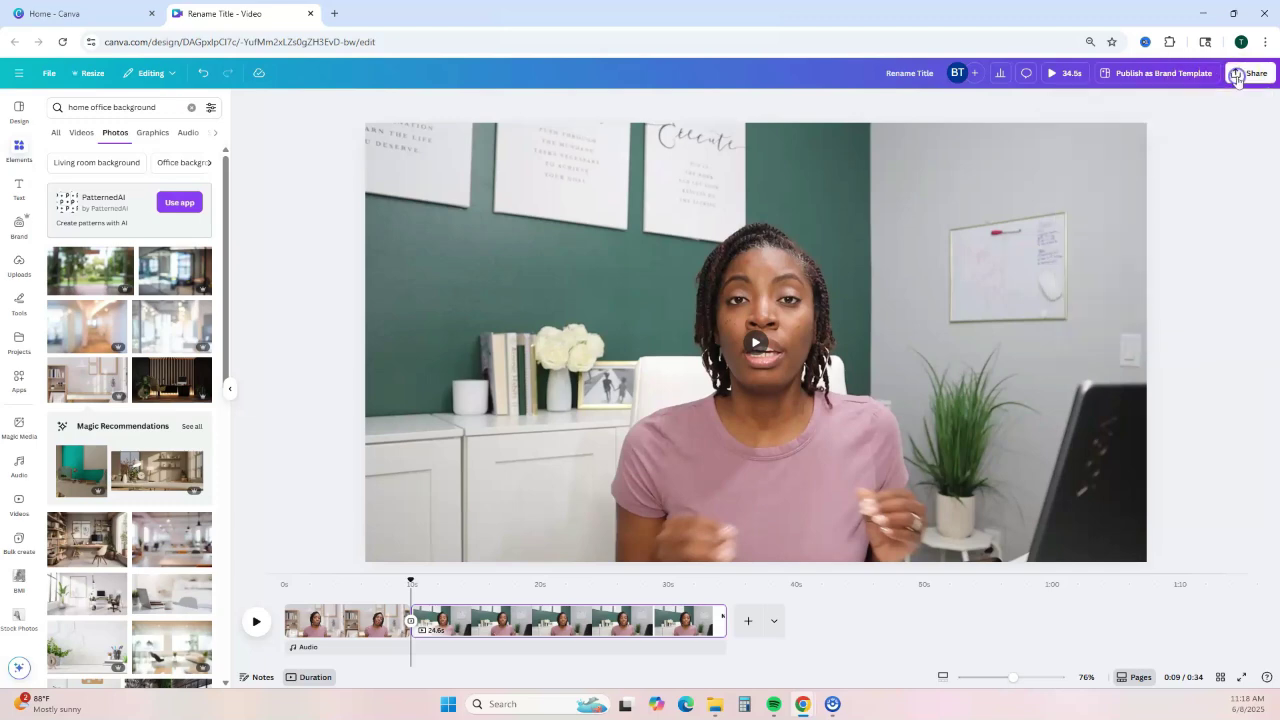
Step: Examine the additional publishing options for sharing, saving, social media and messaging
click(1238, 78)
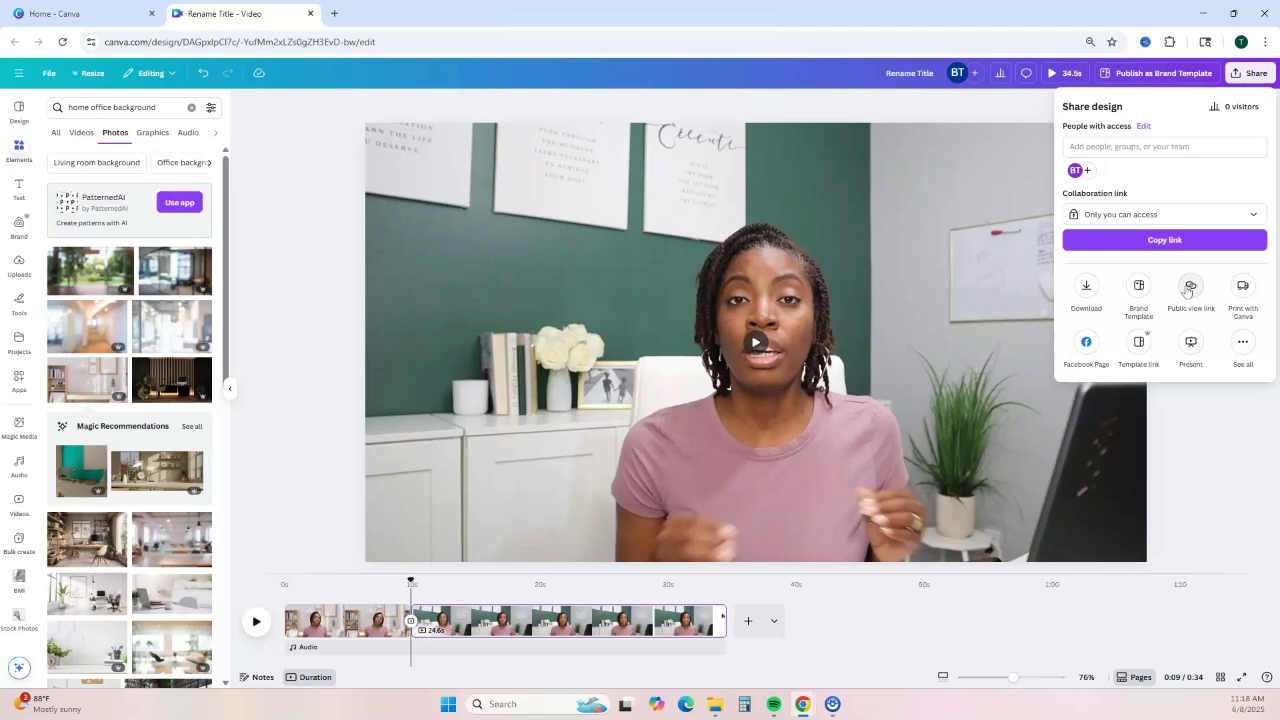
click(1243, 342)
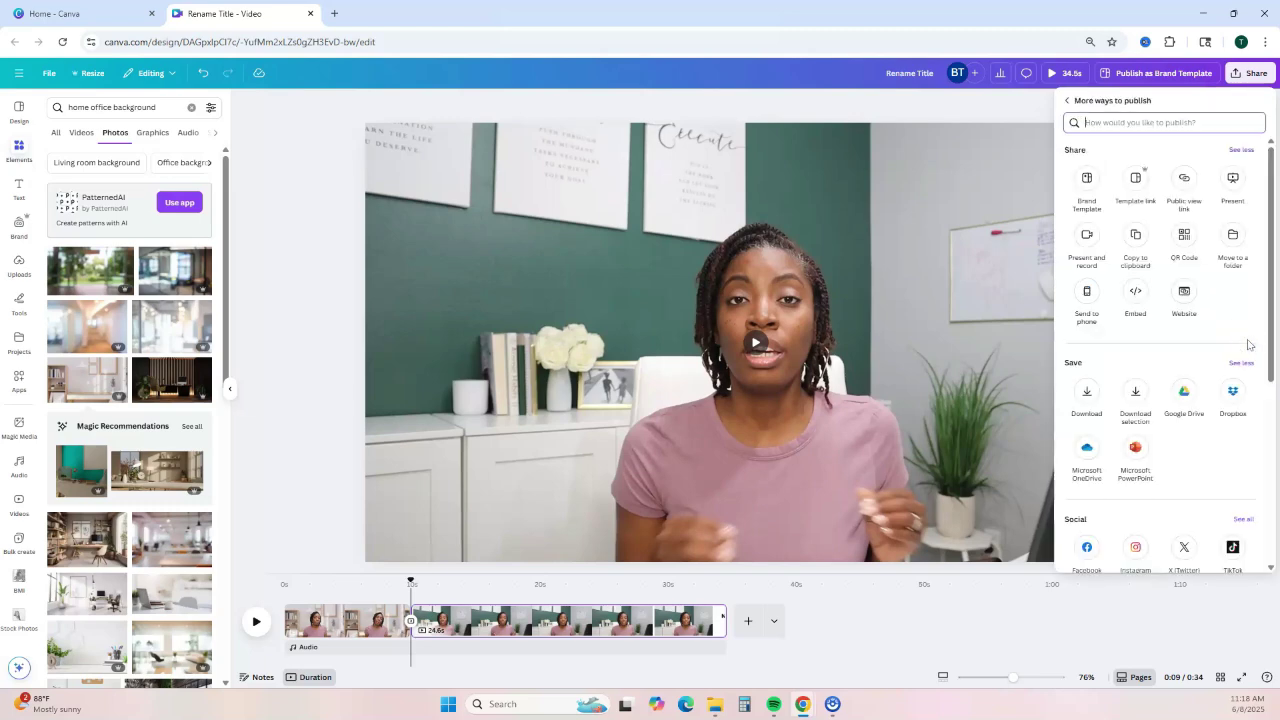
scroll(1247, 344, down, 1)
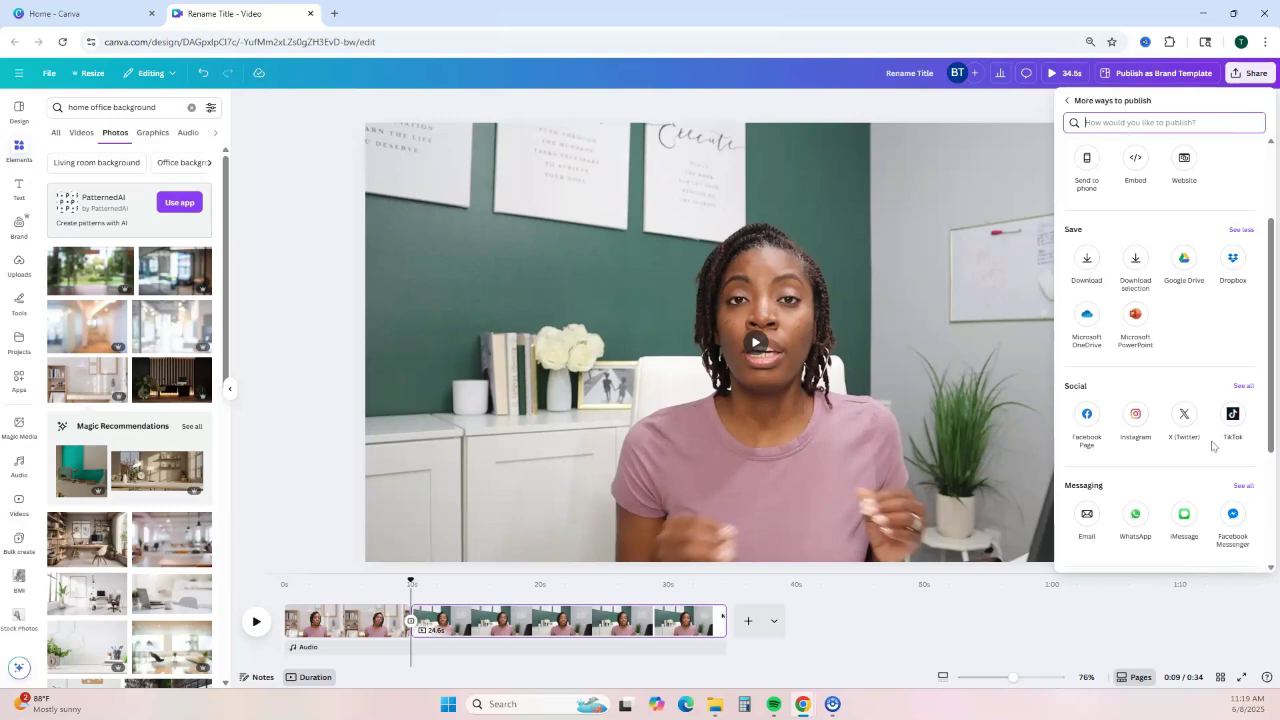
scroll(1240, 197, up, 1)
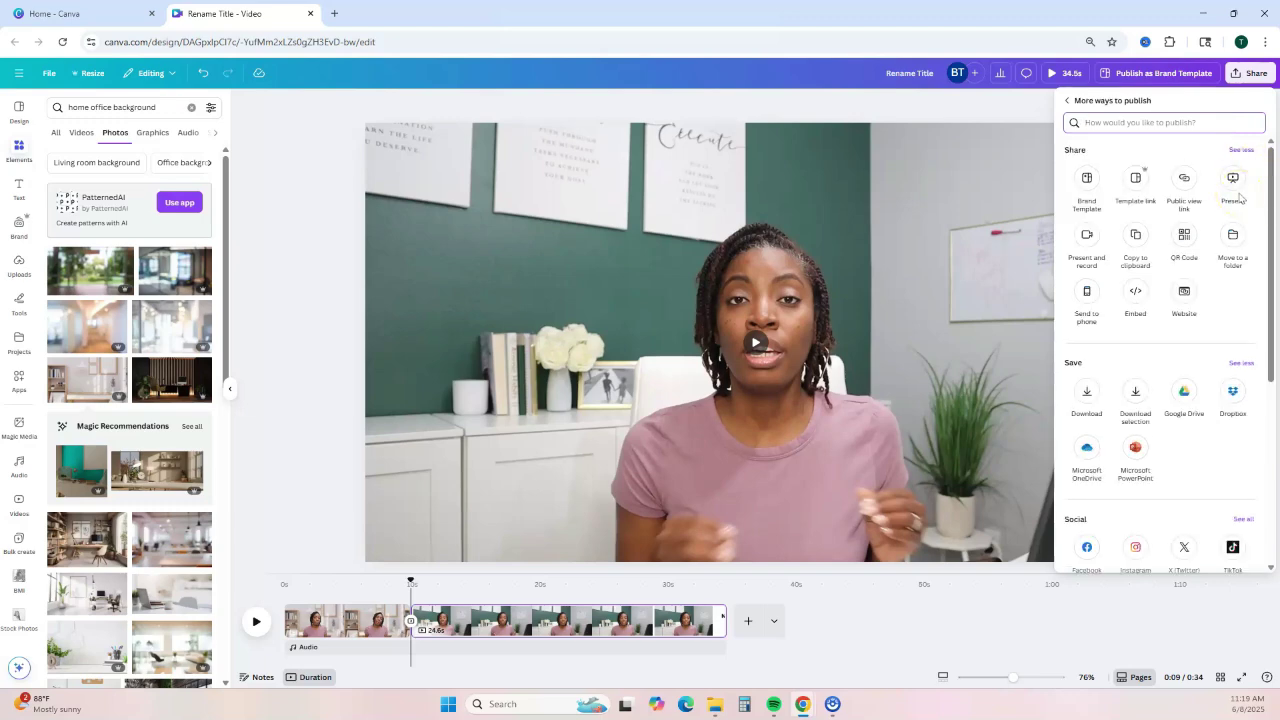